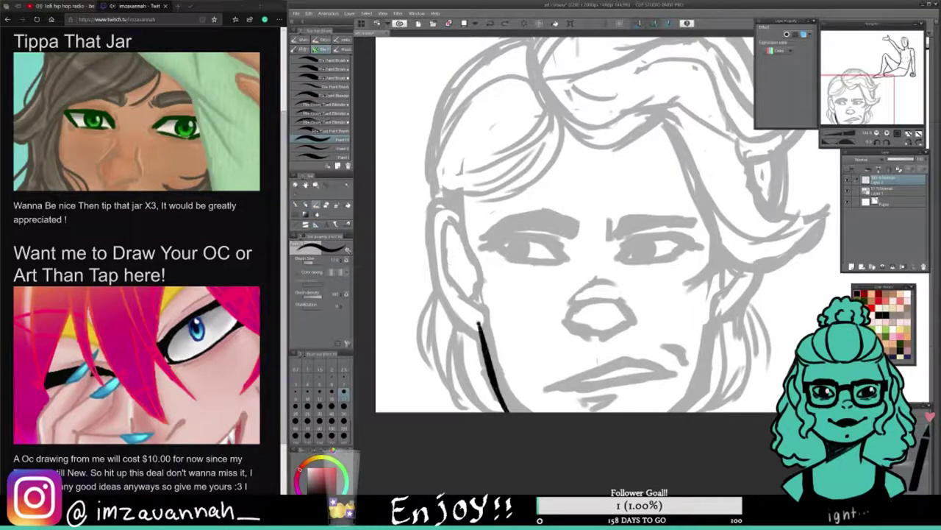
Ink the nose over the grey sketch, with its nostrils, rounded tip, highlight and bridge arc.
key("ctrl+plus")
left_click_drag(553, 279, 587, 289)
left_click_drag(609, 291, 645, 274)
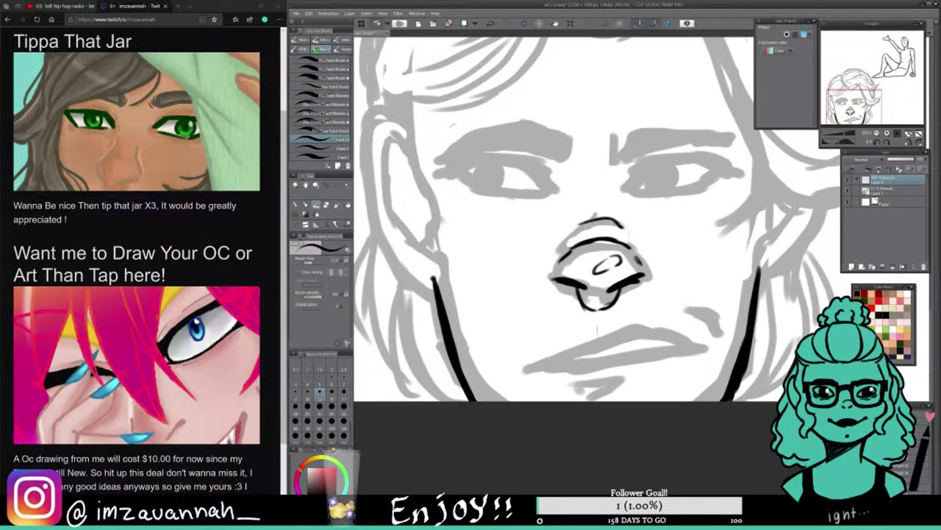
left_click_drag(603, 221, 579, 248)
key("ctrl+@")
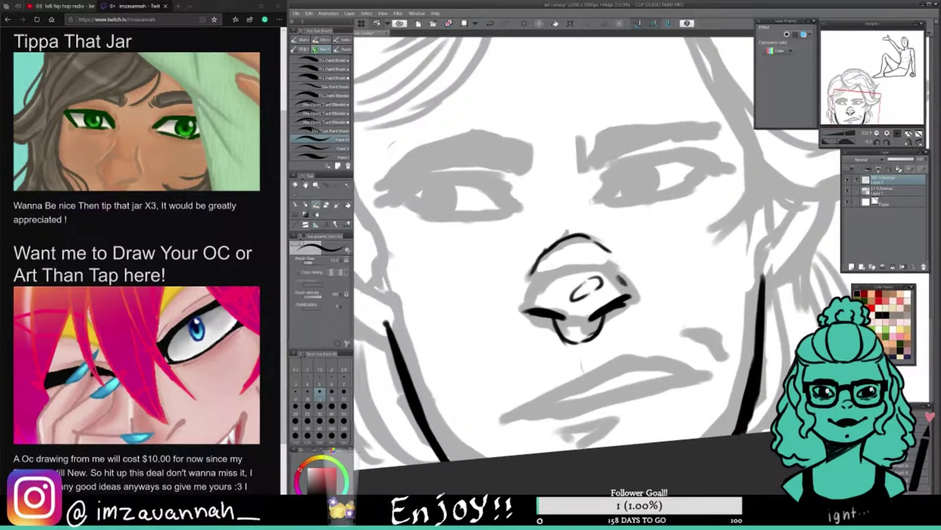
Ink short inner-corner creases beside the nose bridge and thick upper lash lines on both eyes.
left_click_drag(520, 211, 520, 224)
left_click_drag(591, 208, 589, 220)
key("ctrl+plus")
key("ctrl+plus")
key("ctrl+plus")
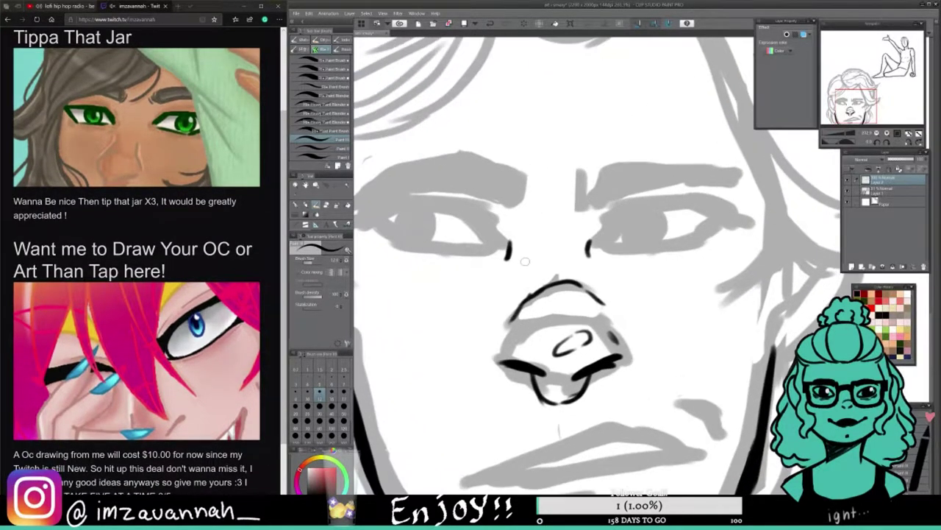
left_click_drag(590, 231, 573, 261)
left_click_drag(750, 234, 578, 251)
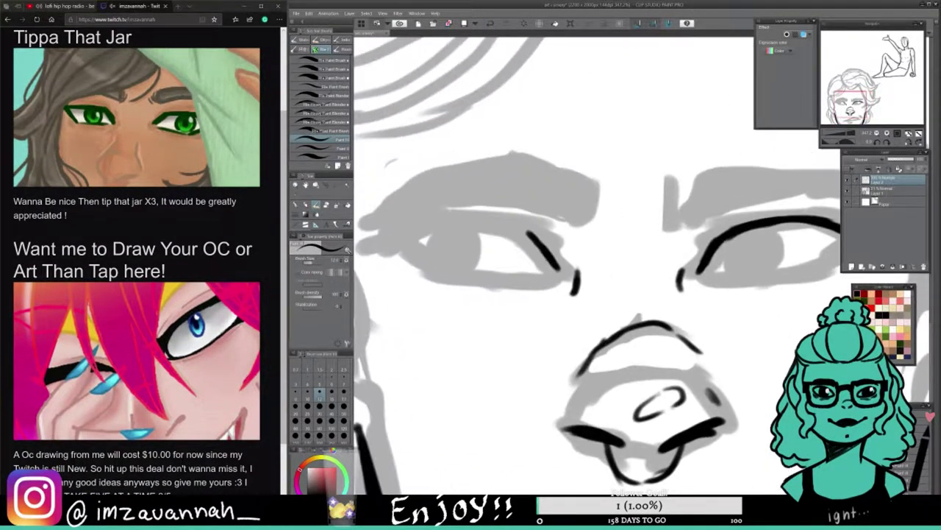
left_click_drag(739, 246, 556, 273)
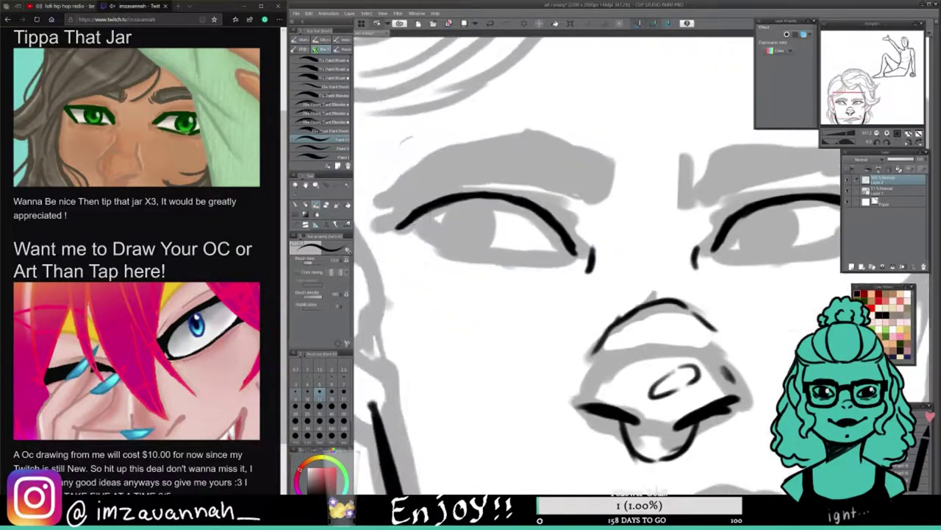
Ink thin lower lid lines and inner corner lines on both eyes with a smaller brush.
left_click_drag(471, 223, 373, 219)
left_click_drag(779, 199, 622, 226)
left_click_drag(721, 190, 623, 198)
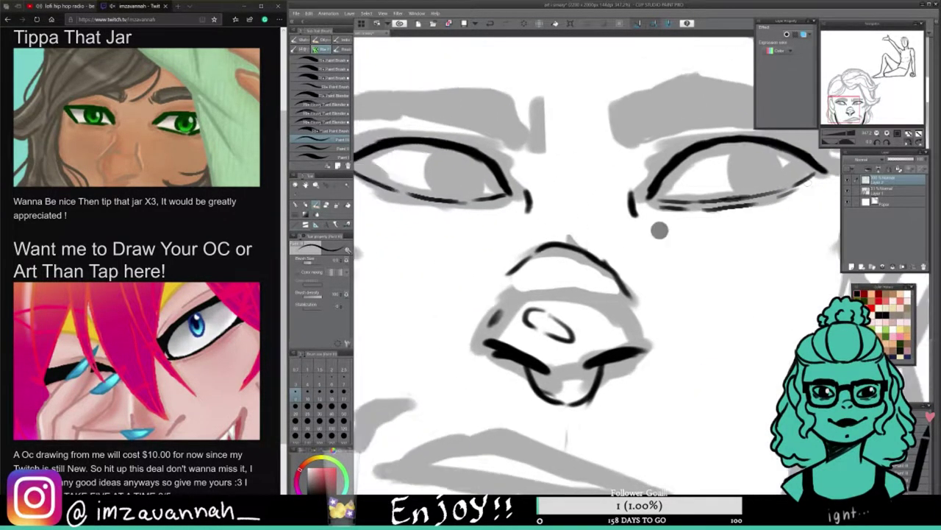
left_click_drag(750, 189, 643, 221)
left_click_drag(675, 192, 560, 184)
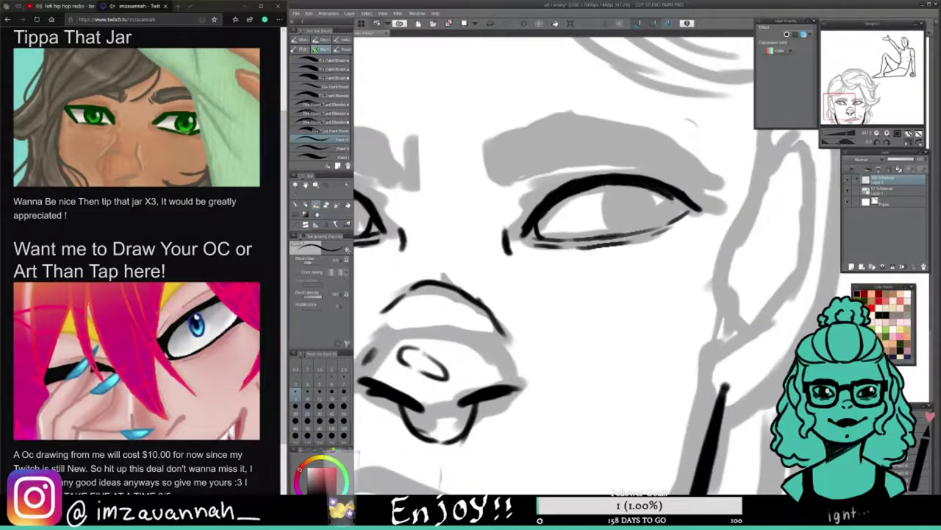
left_click_drag(559, 294, 647, 316)
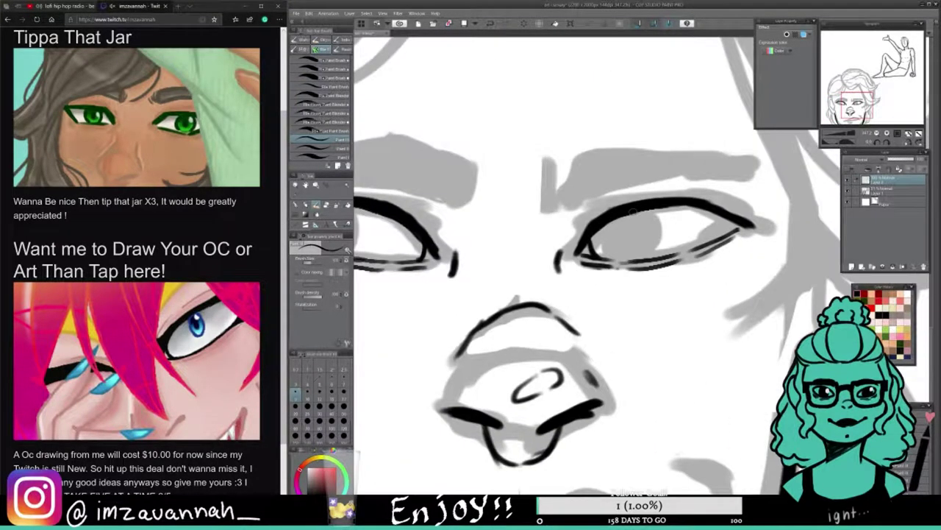
Outline the irises and ink the eyelid creases above the lash lines of both eyes.
scroll(574, 265, "up", 3)
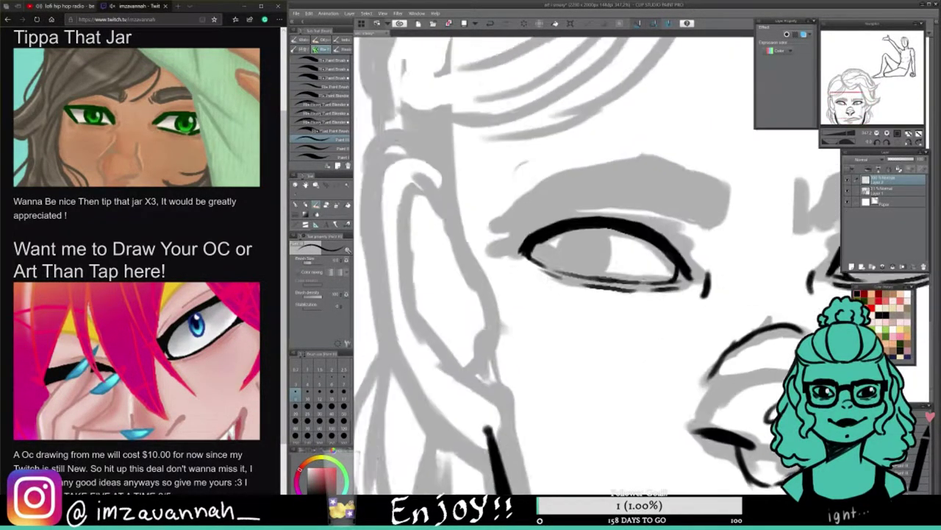
scroll(573, 265, "down", 2)
scroll(600, 210, "down", 3)
left_click_drag(612, 196, 622, 237)
scroll(600, 210, "up", 4)
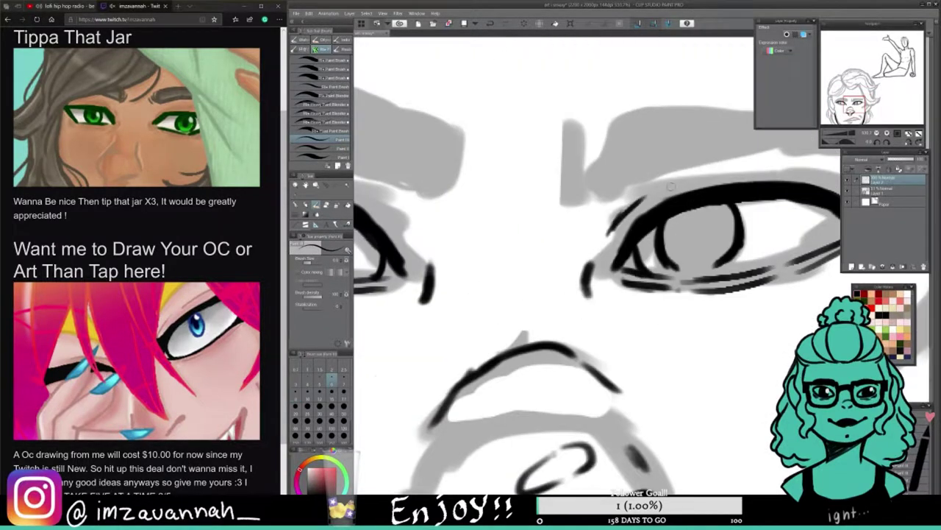
scroll(462, 209, "up", 1)
scroll(462, 208, "down", 4)
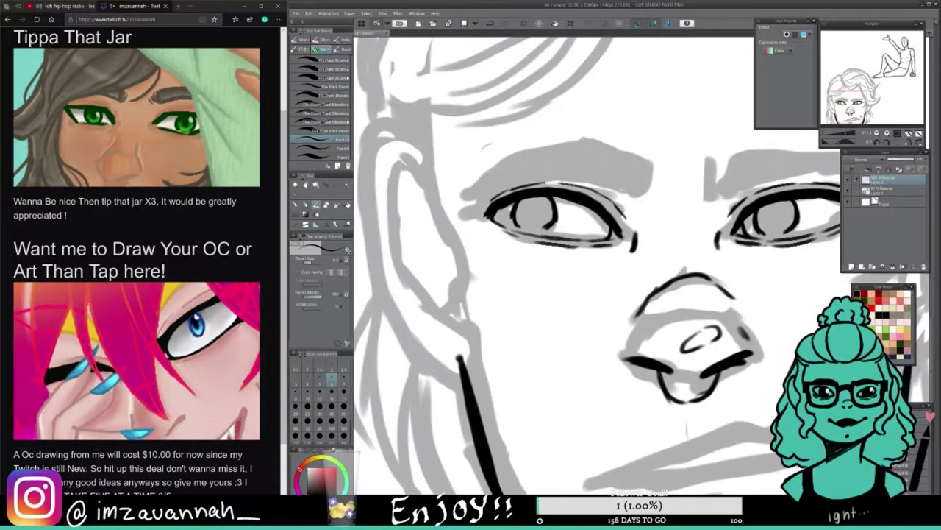
scroll(559, 235, "up", 3)
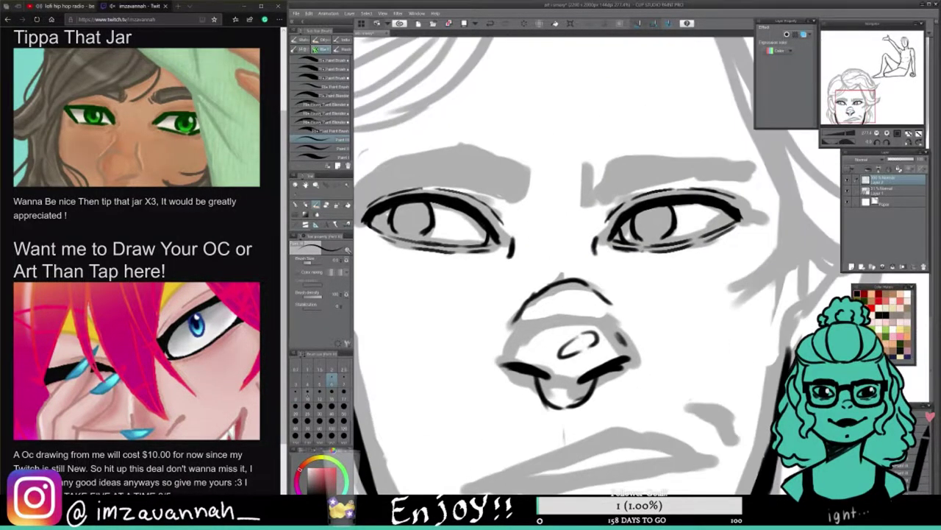
Ink the right eyebrow outline with short hair strokes at its inner end.
left_click_drag(519, 247, 600, 219)
scroll(559, 235, "up", 2)
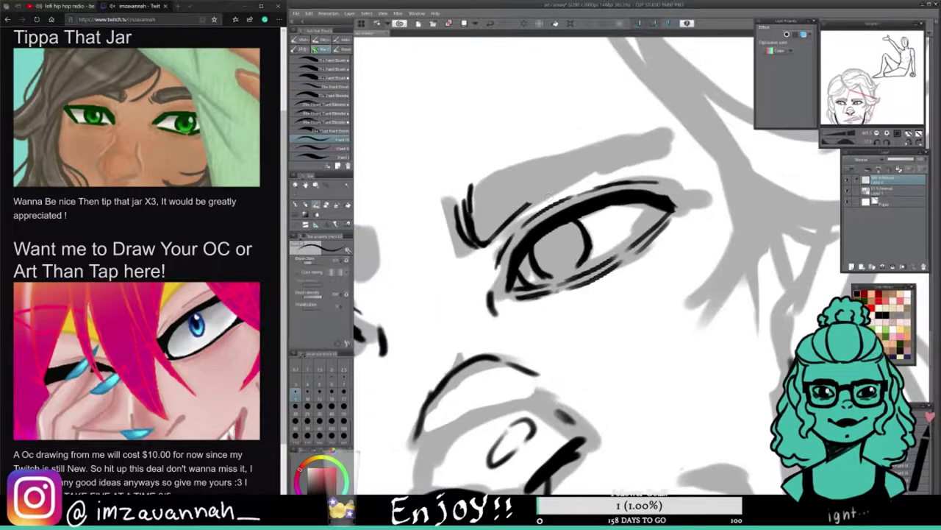
left_click_drag(507, 224, 669, 159)
mouse_move(475, 193)
left_mouse_down()
mouse_move(617, 141)
mouse_move(669, 140)
left_mouse_up()
scroll(559, 235, "down", 2)
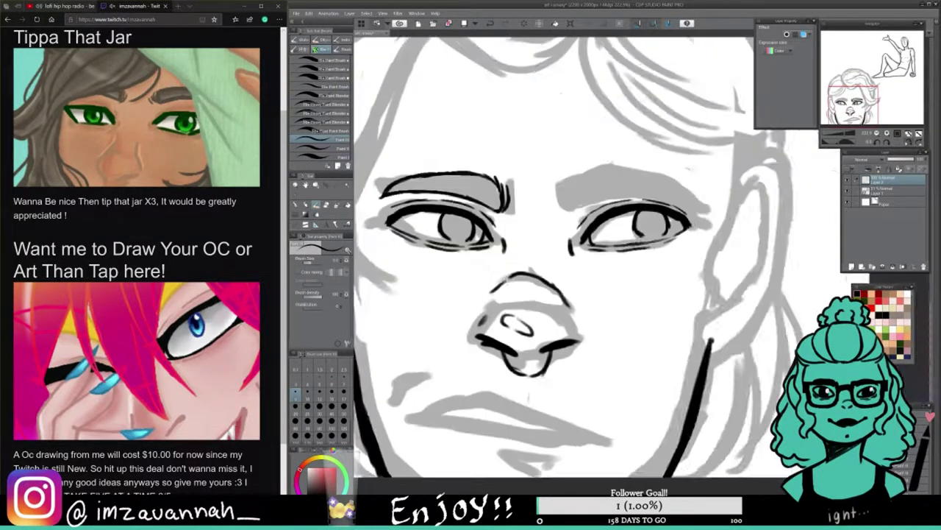
Ink the left eyebrow outline and add short hair strokes at its inner end to match the other brow.
scroll(559, 236, "up", 2)
mouse_move(514, 197)
left_mouse_down()
mouse_move(520, 234)
mouse_move(638, 209)
left_mouse_up()
key("minus")
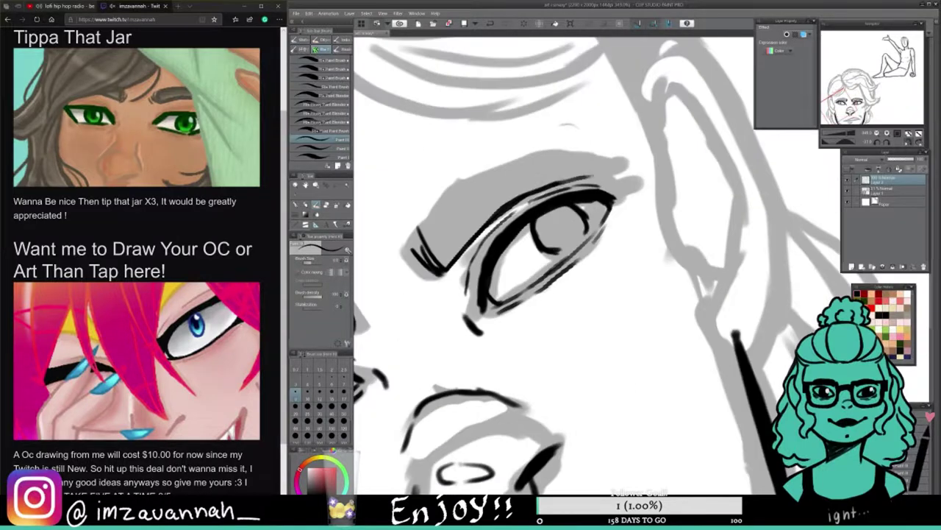
left_click_drag(419, 242, 610, 159)
key("asciicircum")
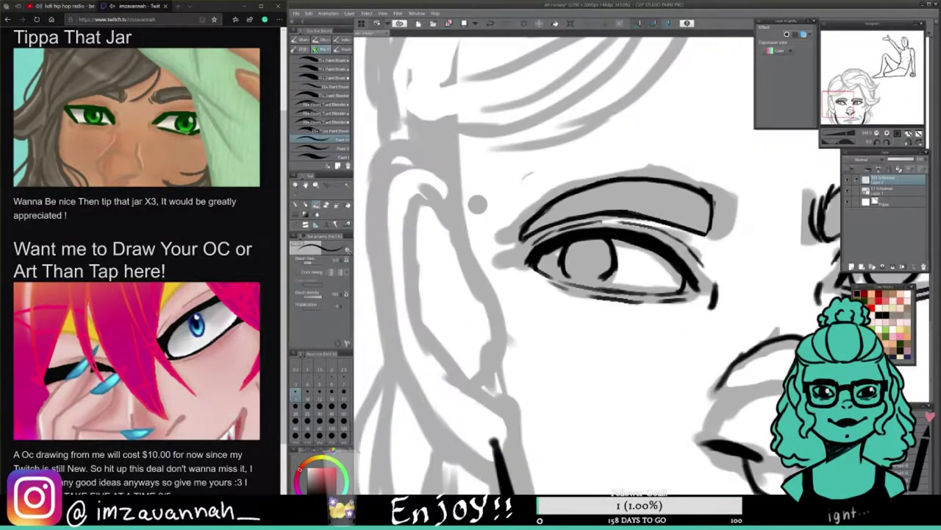
scroll(596, 264, "down", 2)
left_click_drag(567, 182, 559, 214)
left_click_drag(564, 161, 559, 214)
Ink the closed mouth with its peaked upper lip and the angular crease beside the right mouth corner.
scroll(588, 280, "down", 2)
scroll(589, 279, "up", 2)
mouse_move(528, 280)
left_mouse_down()
mouse_move(626, 243)
mouse_move(742, 228)
mouse_move(757, 212)
left_mouse_up()
key("minus")
left_click_drag(552, 351, 519, 397)
left_click_drag(699, 261, 780, 210)
key("asciicircum")
key("asciicircum")
key("asciicircum")
Ink the small shadow shape below the lower lip and a short crease on the left side of the chin.
scroll(588, 279, "down", 1)
mouse_move(542, 301)
left_mouse_down()
mouse_move(622, 297)
mouse_move(625, 323)
left_mouse_up()
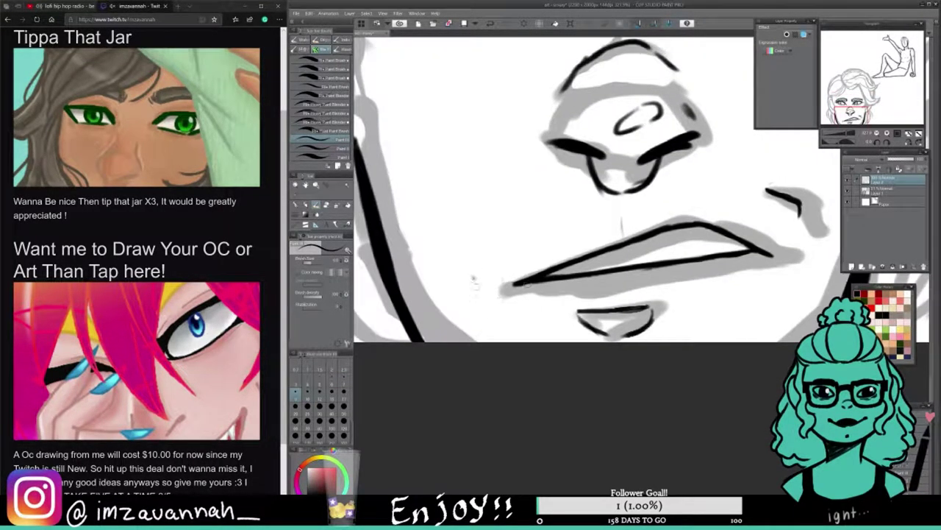
left_click_drag(478, 276, 462, 308)
left_click_drag(436, 335, 396, 427)
scroll(395, 427, "down", 3)
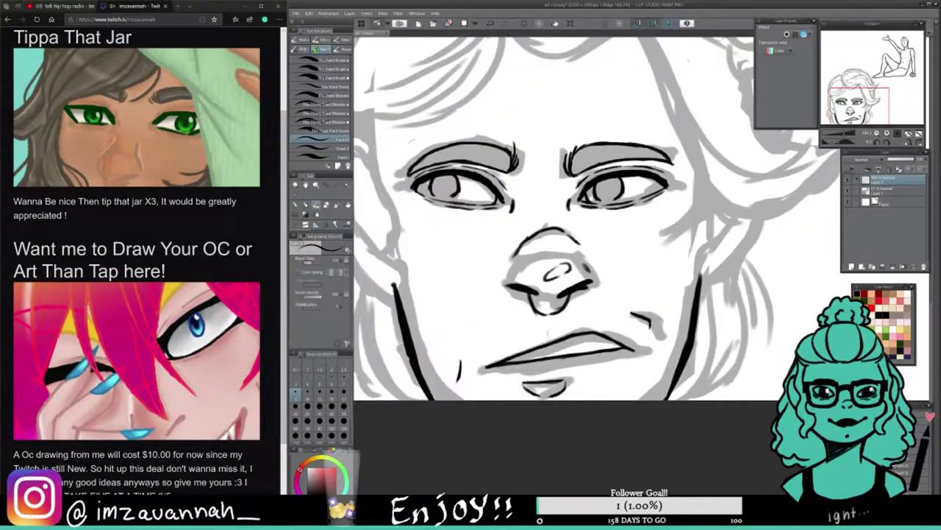
Ink the visible lobe of the right ear beneath the hair, redoing the first stroke with a thicker brush.
scroll(641, 273, "up", 1)
left_click_drag(641, 274, 543, 366)
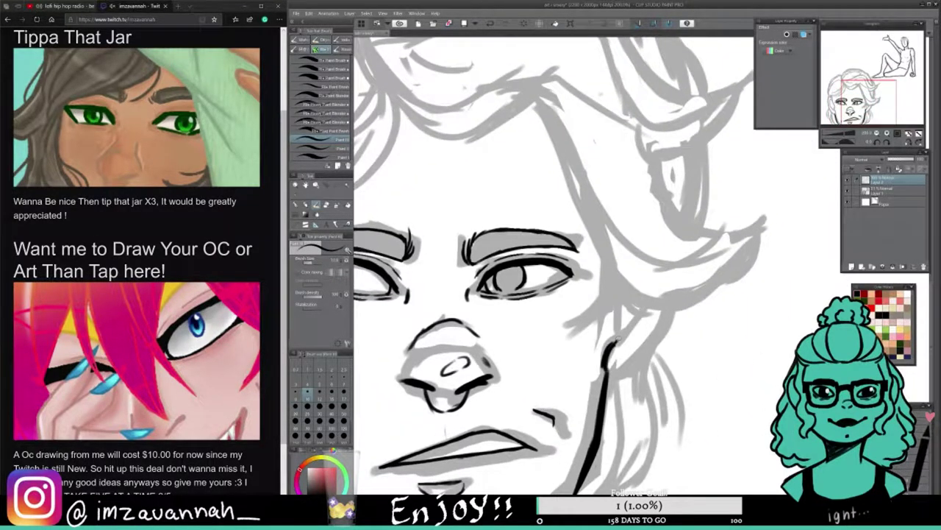
key("ctrl+z")
left_click_drag(662, 310, 608, 375)
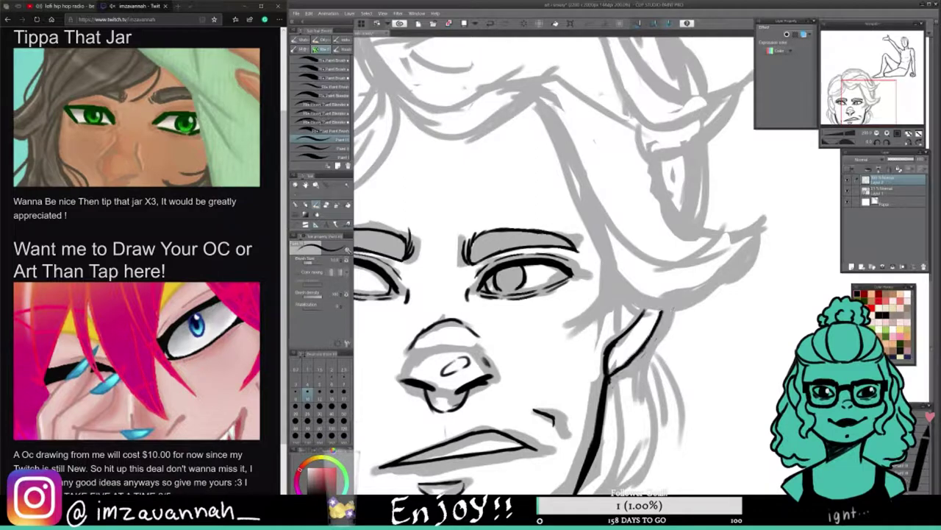
Ink the outer contour and inner fold of the left ear down to the jawline.
scroll(618, 296, "up", 2)
mouse_move(503, 205)
left_mouse_down()
mouse_move(443, 237)
mouse_move(526, 368)
left_mouse_up()
left_click_drag(588, 294, 621, 287)
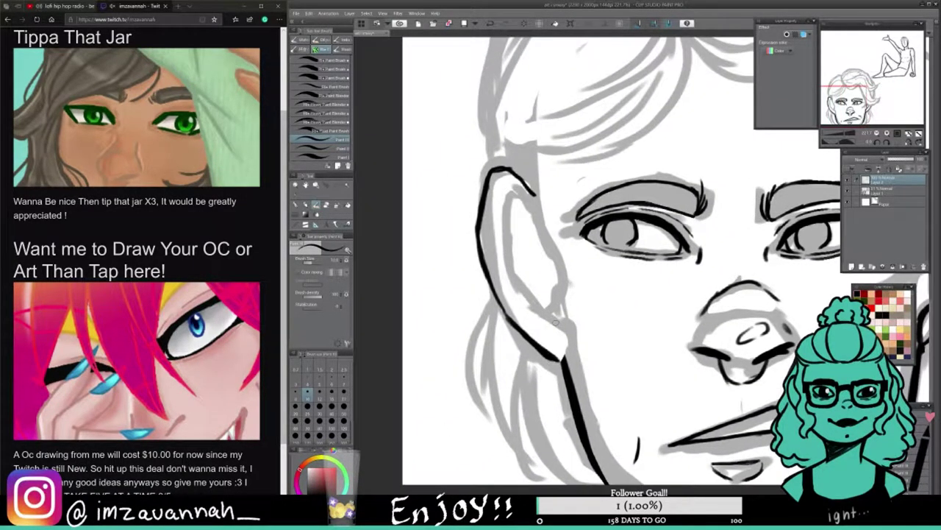
scroll(555, 320, "up", 1)
mouse_move(462, 337)
left_mouse_down()
mouse_move(526, 377)
mouse_move(492, 316)
mouse_move(503, 361)
left_mouse_up()
scroll(588, 242, "down", 2)
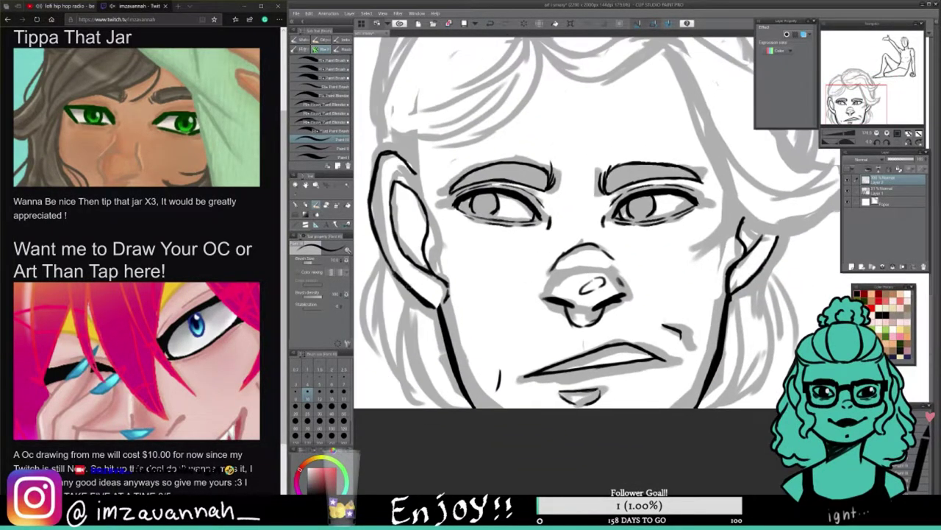
Lower the opacity of the sketch and face line layers and add a new layer on top for the hair.
scroll(588, 243, "down", 1)
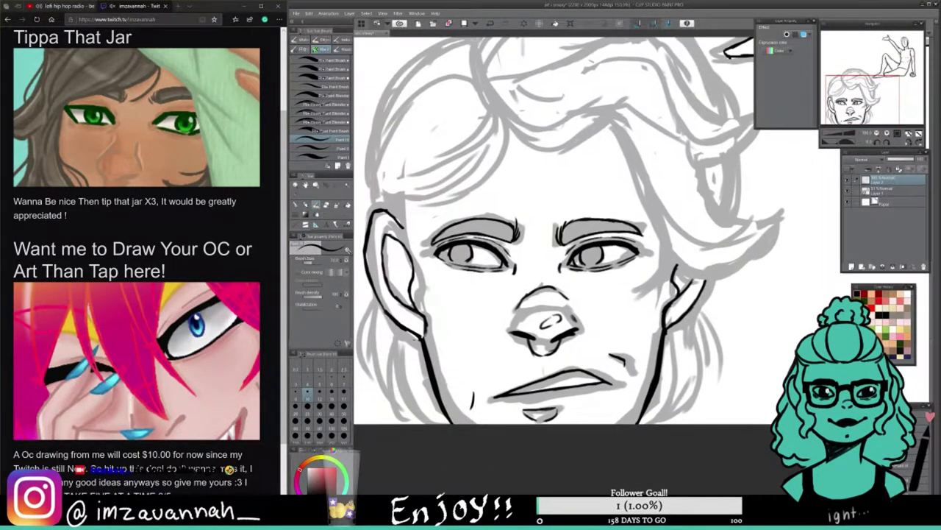
scroll(589, 242, "up", 2)
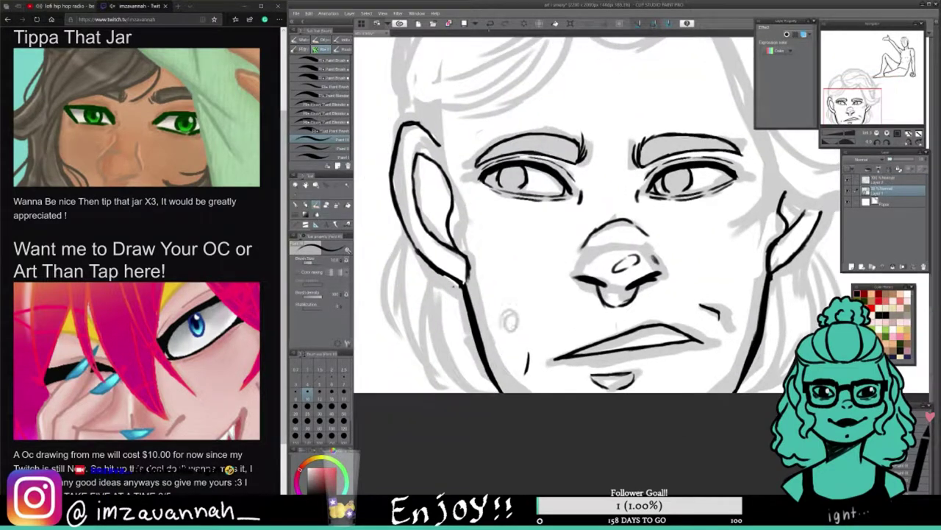
scroll(706, 256, "up", 1)
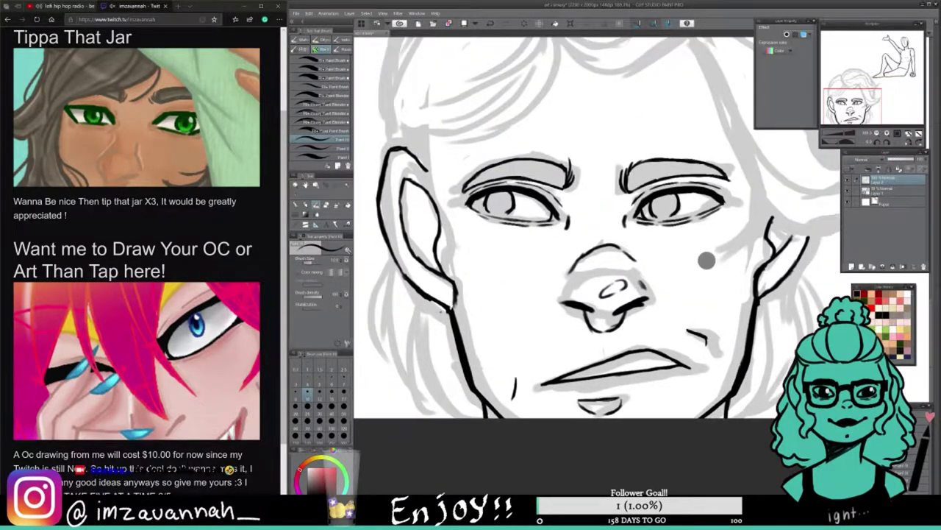
left_click_drag(451, 292, 491, 245)
key("ctrl+z")
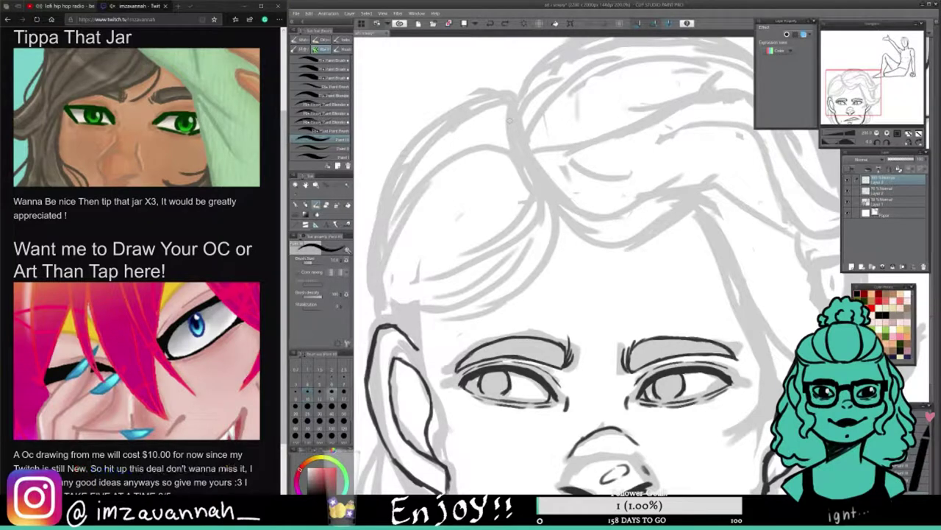
Ink the hair parting and the lower edge of the swept fringe across the forehead.
left_click_drag(588, 257, 514, 309)
left_click_drag(445, 144, 593, 275)
left_click_drag(642, 228, 548, 290)
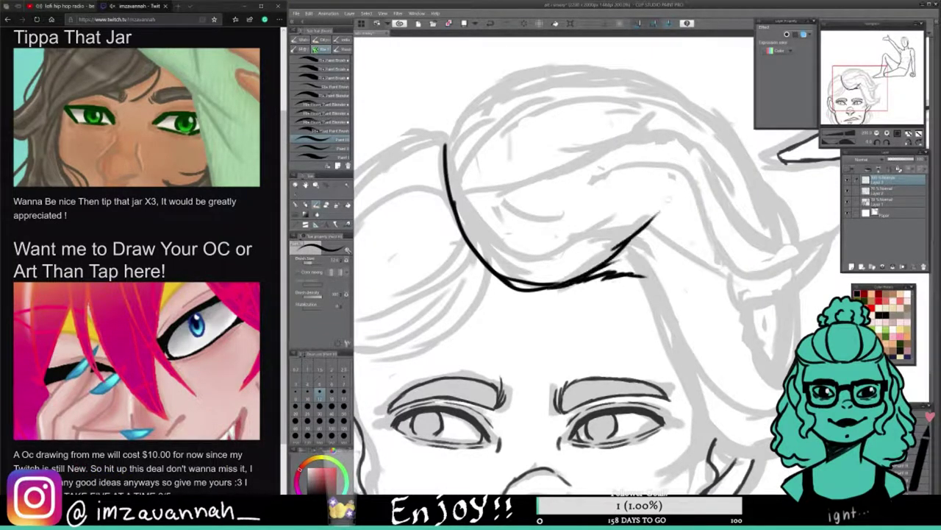
left_click_drag(662, 210, 616, 297)
Ink the long flicked lock down the right side of the face and the swept lock above it.
left_click_drag(497, 190, 638, 379)
left_click_drag(713, 212, 601, 367)
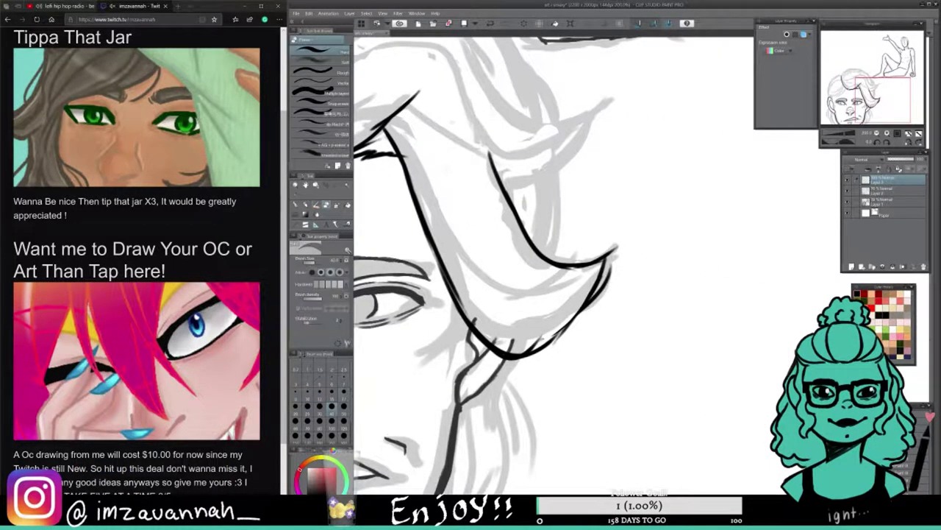
scroll(559, 264, "down", 3)
mouse_move(559, 243)
left_mouse_down()
mouse_move(545, 278)
mouse_move(731, 306)
mouse_move(680, 362)
left_mouse_up()
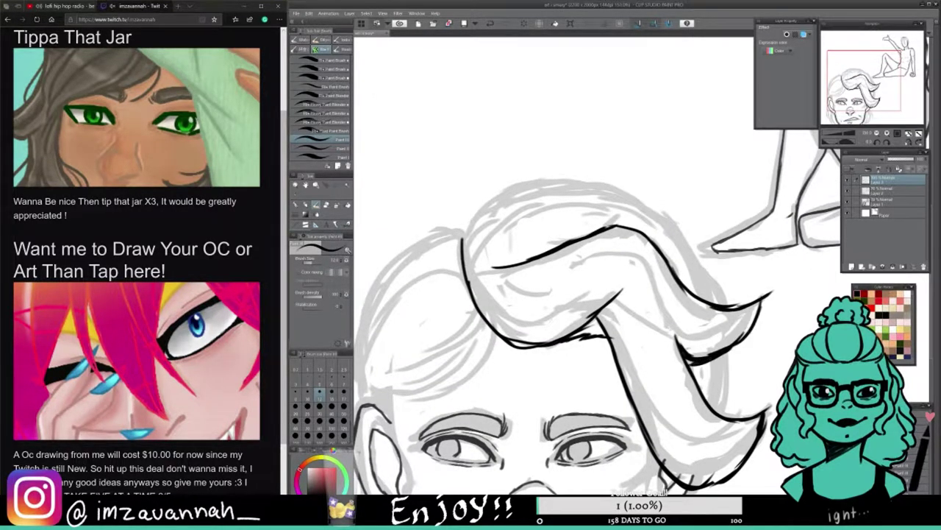
Ink the hairline and inner strands left of the parting, sweeping down to the top of the ear.
scroll(559, 265, "up", 2)
left_click_drag(514, 294, 743, 279)
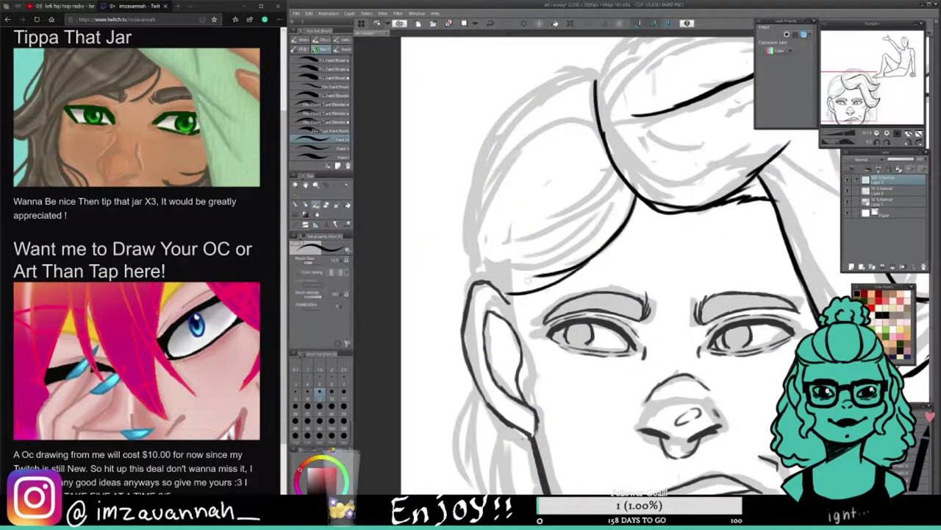
left_click_drag(515, 294, 580, 298)
key("ctrl+z")
left_click_drag(697, 193, 572, 300)
mouse_move(515, 295)
left_mouse_down()
mouse_move(412, 294)
mouse_move(456, 295)
left_mouse_up()
mouse_move(622, 163)
left_mouse_down()
mouse_move(580, 210)
mouse_move(487, 278)
left_mouse_up()
left_click_drag(471, 295, 515, 125)
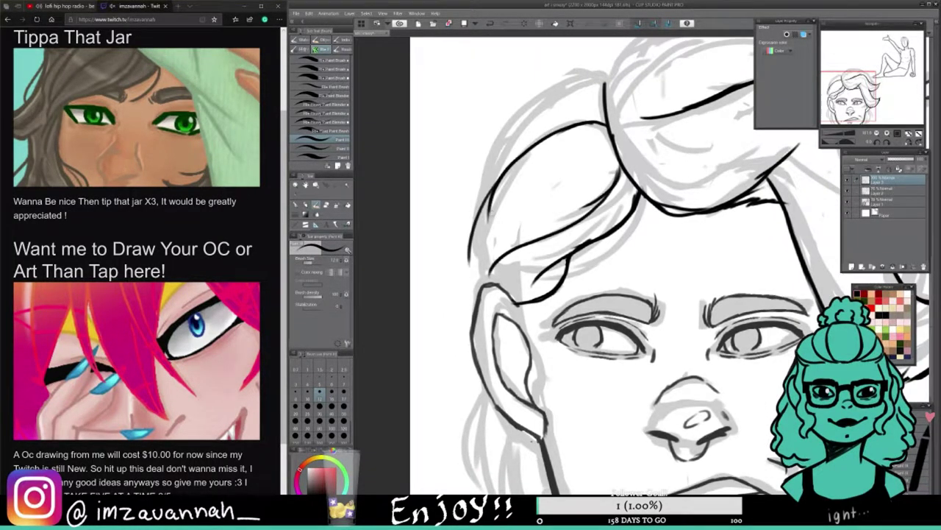
Ink the outer contour of the hair left of the parting and its inner strands.
left_click_drag(475, 178, 608, 71)
left_click_drag(515, 110, 468, 243)
mouse_move(497, 188)
left_mouse_down()
mouse_move(472, 291)
mouse_move(552, 294)
mouse_move(488, 323)
mouse_move(426, 427)
left_mouse_up()
left_click_drag(559, 151, 476, 220)
left_click_drag(675, 143, 490, 184)
left_click_drag(514, 295, 559, 221)
Ink the crown outline of the swept hair and the strand behind the flicked locks on the right.
mouse_move(732, 169)
left_mouse_down()
mouse_move(597, 143)
mouse_move(490, 293)
left_mouse_up()
left_click_drag(515, 295, 662, 184)
left_click_drag(487, 201, 488, 263)
mouse_move(588, 294)
left_mouse_down()
mouse_move(412, 272)
mouse_move(412, 243)
left_mouse_up()
left_click_drag(709, 178, 707, 246)
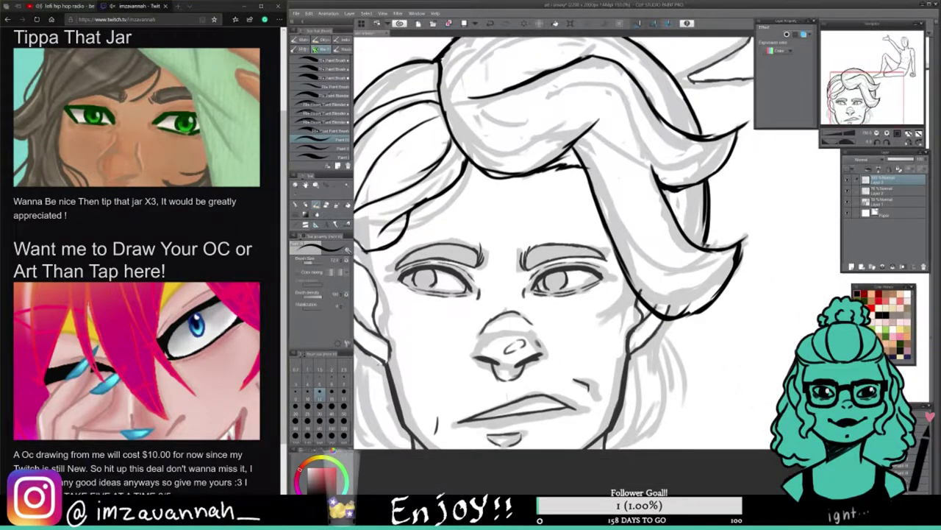
Ink the back hair strands hanging below the right ear along the jaw.
scroll(566, 250, "down", 2)
scroll(566, 206, "up", 2)
left_click_drag(567, 294, 598, 210)
left_click_drag(712, 181, 677, 283)
left_click_drag(718, 214, 662, 297)
left_click_drag(695, 199, 646, 327)
left_click_drag(706, 264, 632, 331)
Ink the curved back hair strands hanging below the left ear toward the jaw.
key("h")
scroll(632, 236, "up", 1)
left_click_drag(581, 294, 547, 423)
left_click_drag(585, 294, 632, 418)
mouse_move(506, 215)
left_mouse_down()
mouse_move(500, 243)
mouse_move(550, 371)
left_mouse_up()
left_click_drag(523, 253, 555, 397)
scroll(566, 236, "down", 2)
scroll(588, 280, "up", 2)
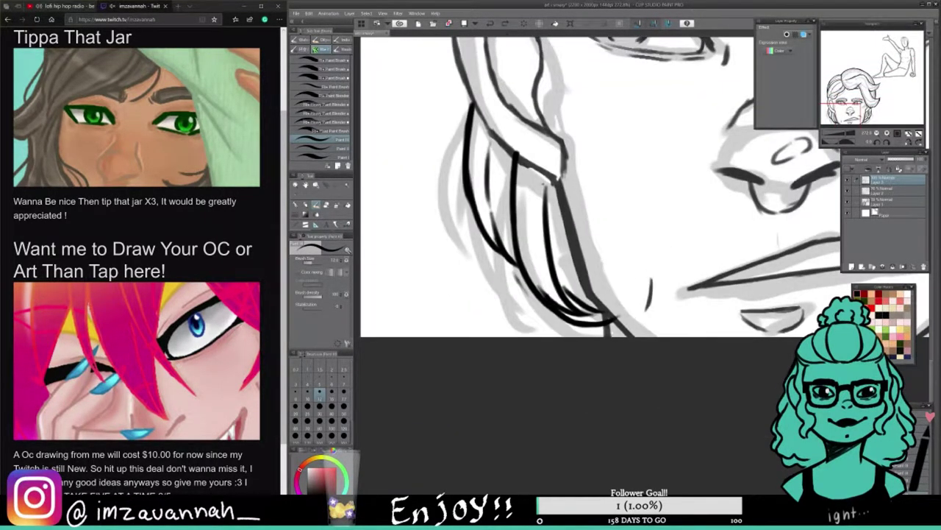
key("h")
Ink the wavy lock of hair falling in front of the left ear.
scroll(596, 221, "down", 2)
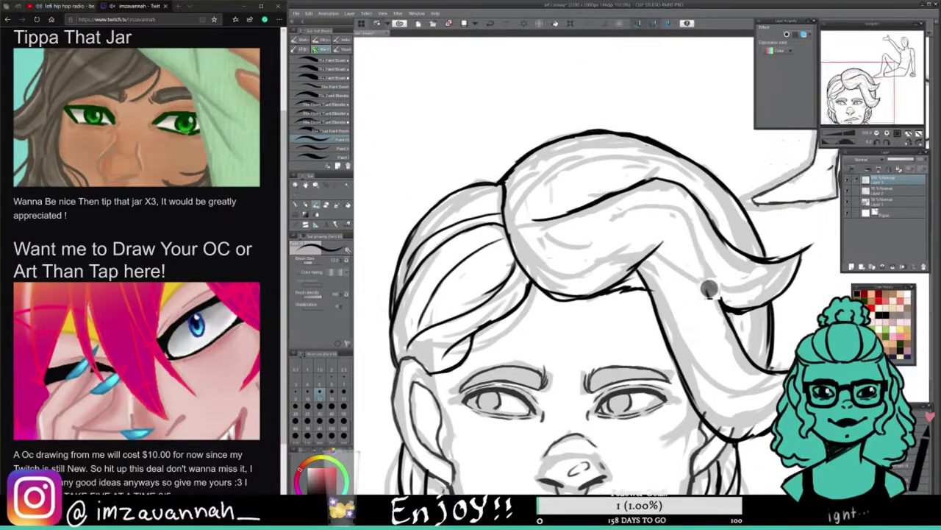
mouse_move(588, 258)
left_mouse_down()
mouse_move(625, 220)
mouse_move(738, 205)
mouse_move(721, 133)
mouse_move(662, 147)
mouse_move(706, 192)
left_mouse_up()
scroll(738, 205, "down", 2)
scroll(557, 264, "up", 3)
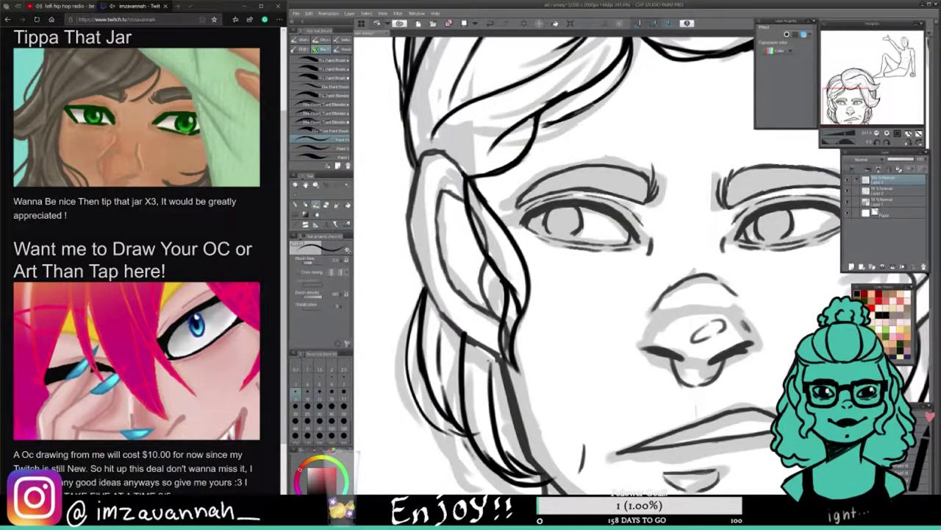
Finish inking the head's hair strands and hide the grey sketch beneath the line art.
left_click_drag(641, 301, 652, 400)
scroll(589, 258, "down", 2)
mouse_move(549, 46)
left_mouse_down()
mouse_move(429, 70)
mouse_move(450, 123)
mouse_move(482, 156)
mouse_move(673, 215)
mouse_move(750, 342)
left_mouse_up()
scroll(559, 184, "up", 3)
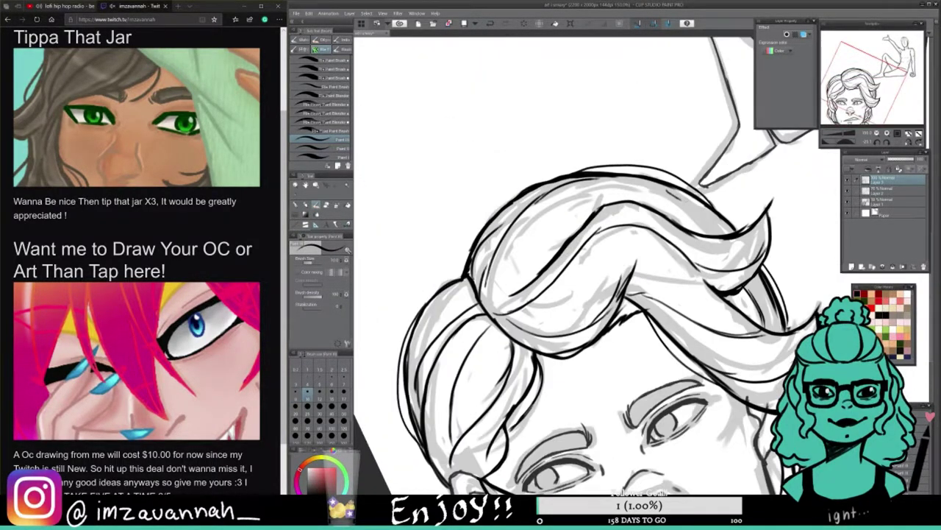
scroll(559, 257, "down", 4)
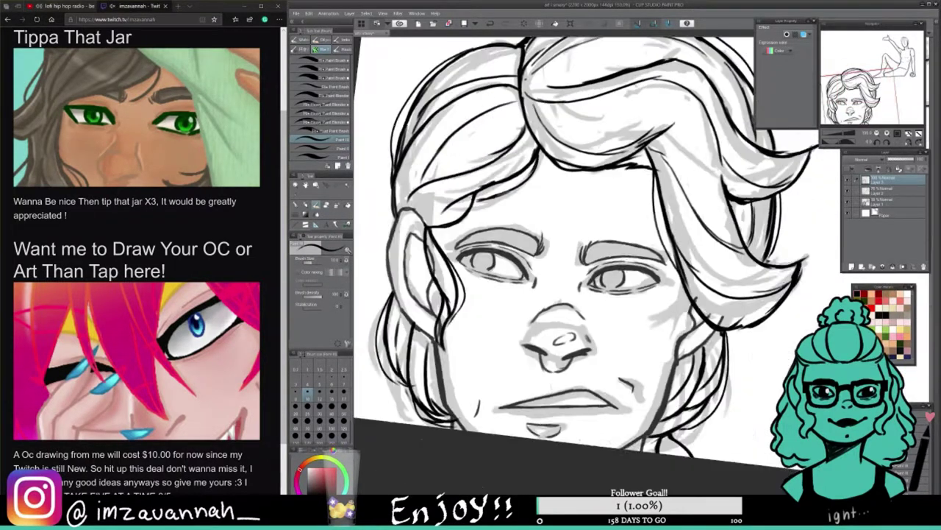
left_click(847, 190)
left_click_drag(559, 257, 535, 221)
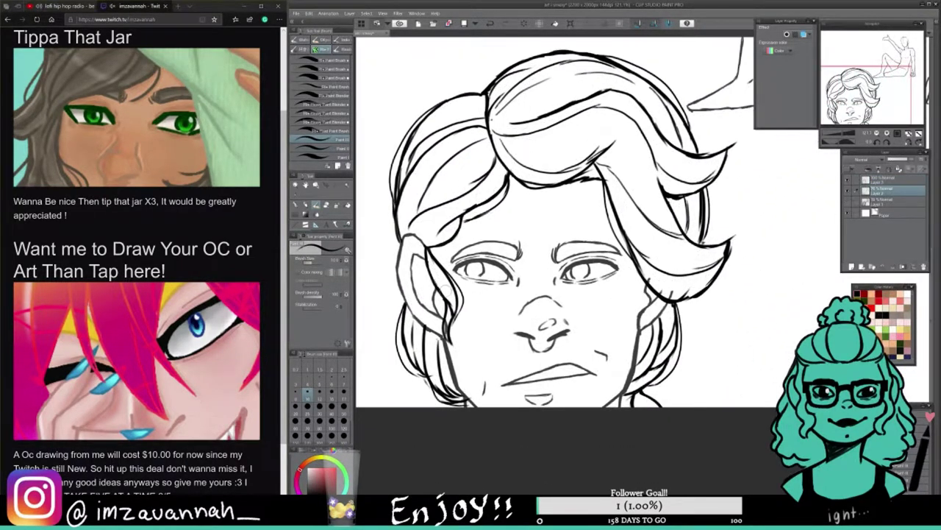
Ink an open smiling mouth, a lower-lip mark and a small nose on the seated figure's face on a new layer.
scroll(668, 291, "up", 4)
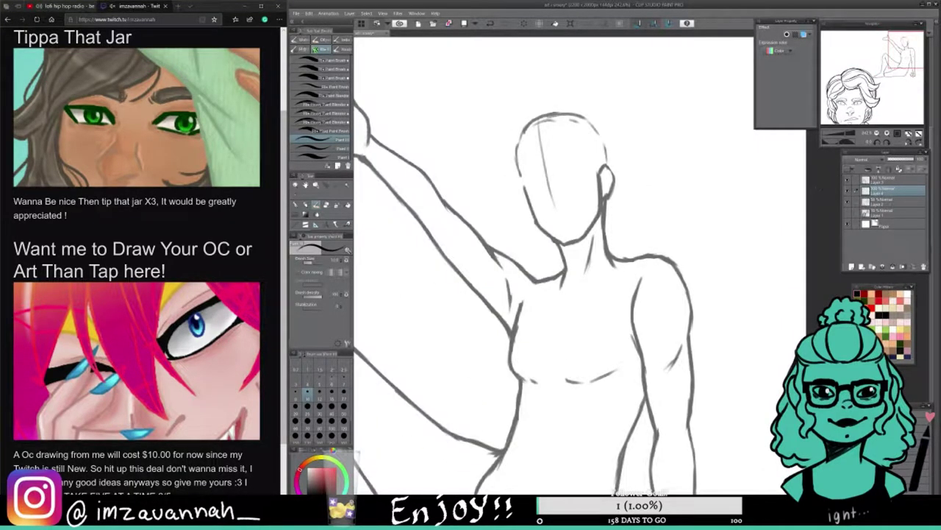
scroll(678, 244, "down", 4)
scroll(735, 147, "up", 4)
left_click_drag(528, 278, 570, 278)
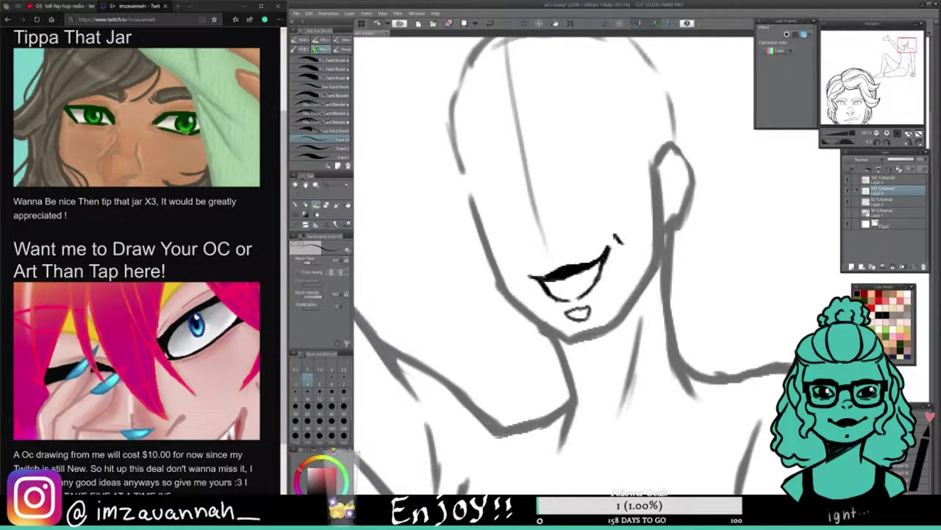
scroll(574, 279, "up", 2)
left_click_drag(601, 147, 615, 206)
key("e")
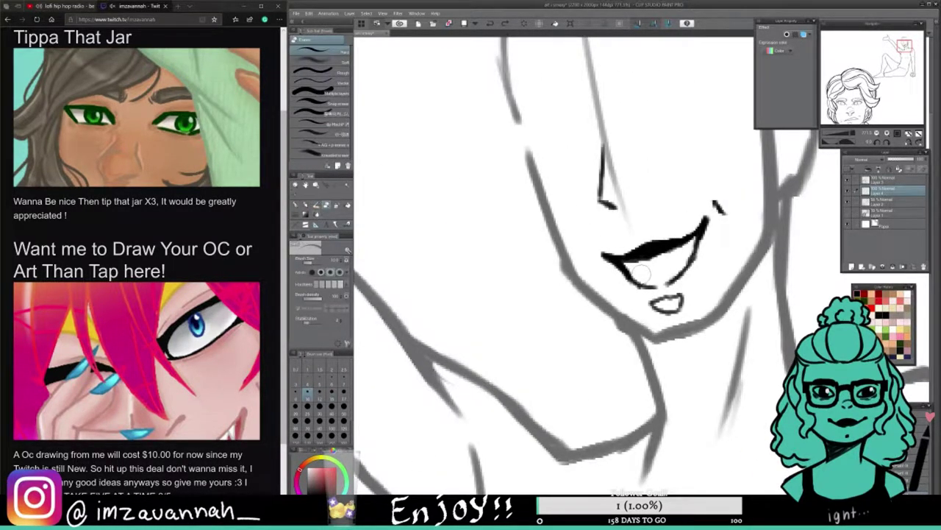
key("p")
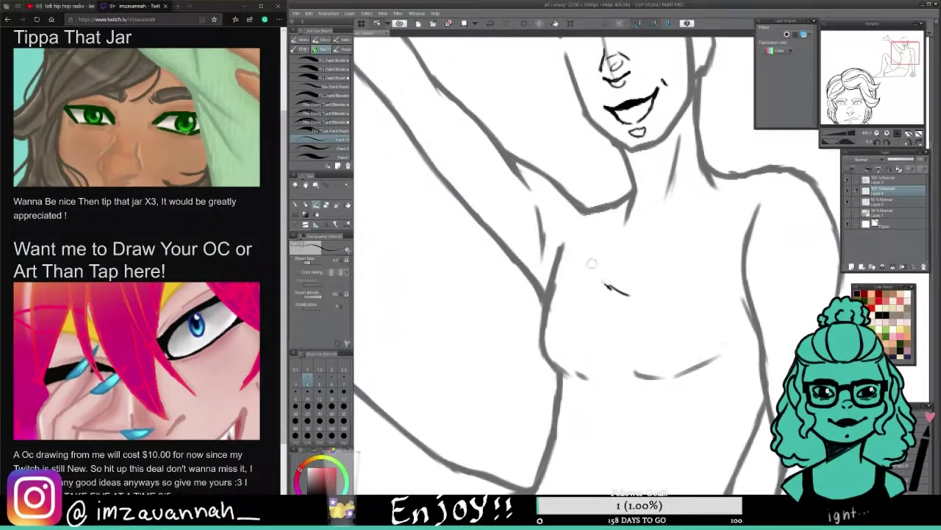
Ink the seated figure's left bikini cup with its neck strap and the inner edge of the right cup.
mouse_move(618, 295)
left_mouse_down()
mouse_move(579, 260)
mouse_move(590, 195)
mouse_move(601, 257)
left_mouse_up()
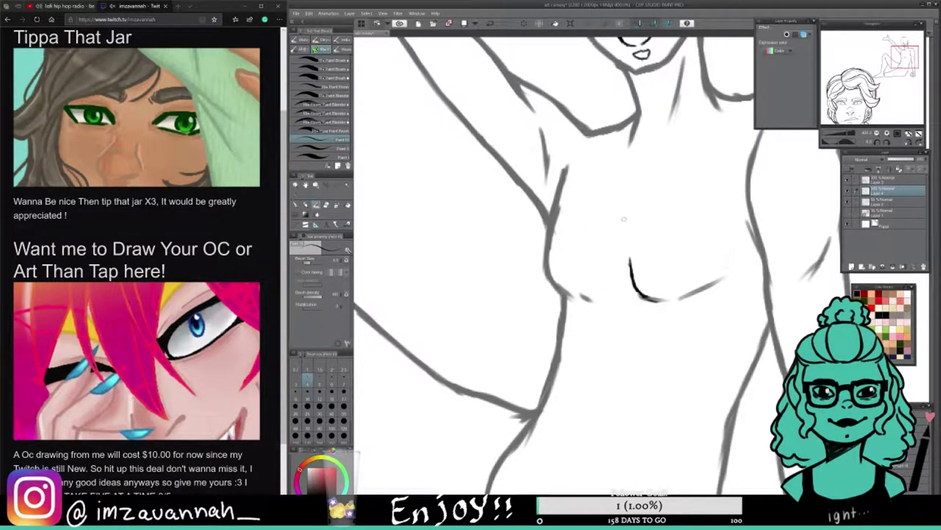
mouse_move(624, 218)
left_mouse_down()
mouse_move(552, 197)
mouse_move(610, 174)
mouse_move(648, 200)
mouse_move(648, 233)
left_mouse_up()
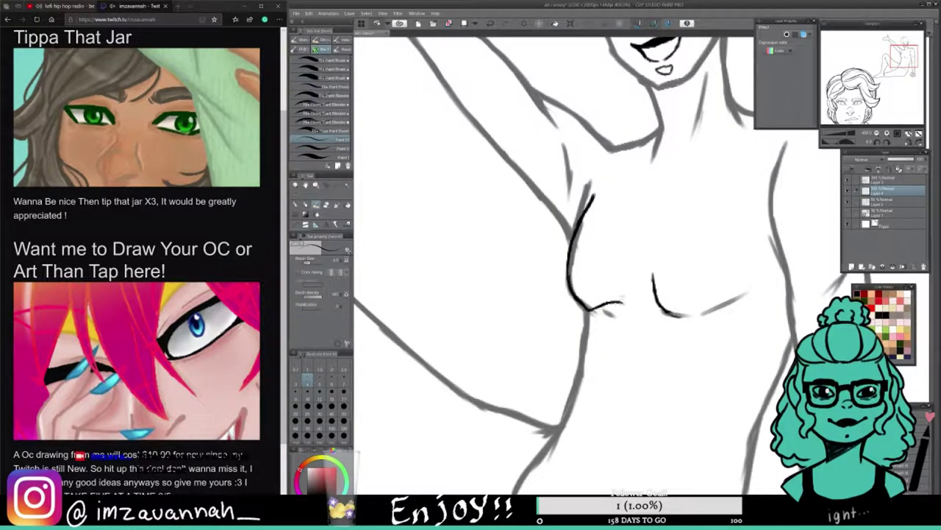
scroll(802, 285, "up", 2)
left_click_drag(562, 103, 531, 184)
left_click_drag(610, 262, 676, 182)
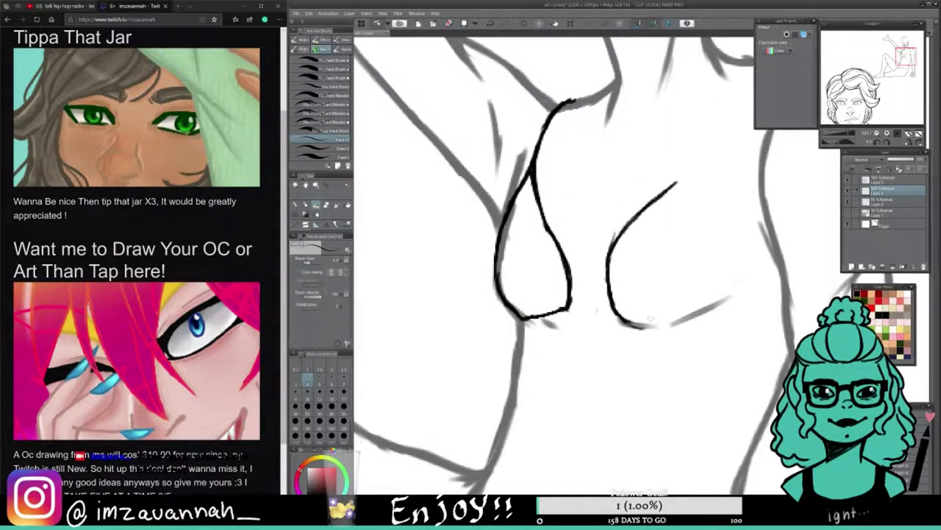
Ink the right bikini cup as a rounded triangle, redrawing its inner and lower edges before closing the outer edge.
left_click_drag(631, 323, 732, 288)
key("ctrl+z")
key("ctrl+z")
mouse_move(615, 234)
left_mouse_down()
mouse_move(597, 303)
mouse_move(739, 288)
left_mouse_up()
key("ctrl+z")
left_click_drag(625, 322, 750, 282)
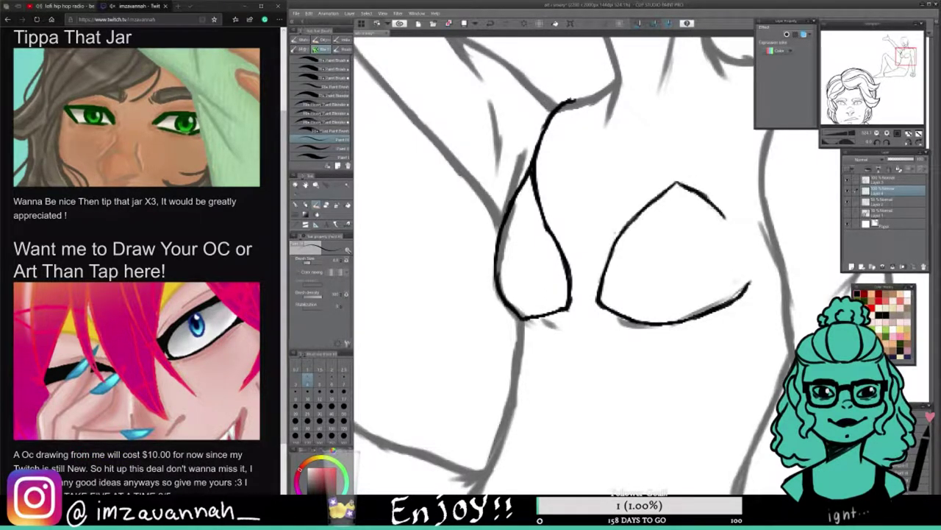
left_click_drag(678, 184, 759, 278)
Ink the bridge joining the two bikini cups and the right shoulder strap running up to the neck.
scroll(551, 171, "down", 5)
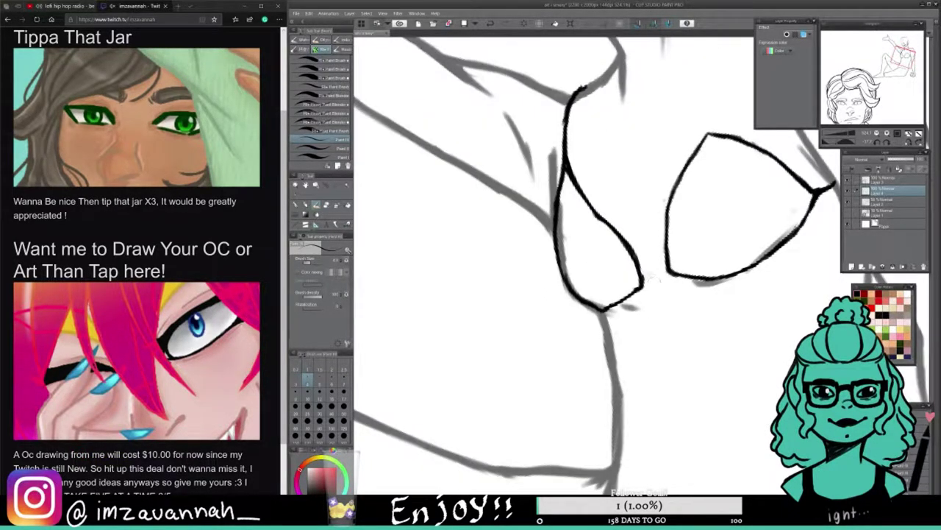
left_click_drag(518, 339, 634, 298)
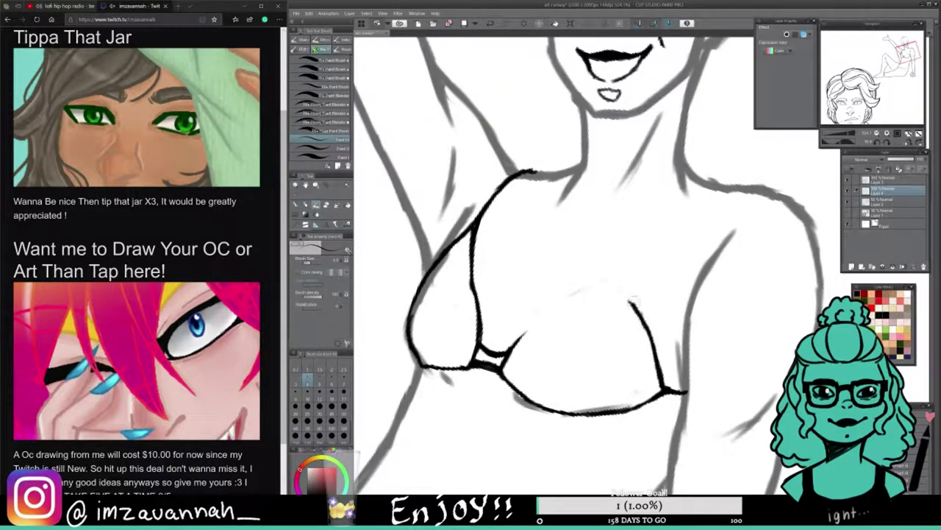
mouse_move(579, 311)
left_mouse_down()
mouse_move(637, 291)
mouse_move(644, 329)
left_mouse_up()
left_click_drag(705, 188, 637, 292)
left_click_drag(706, 177, 646, 280)
scroll(589, 264, "down", 3)
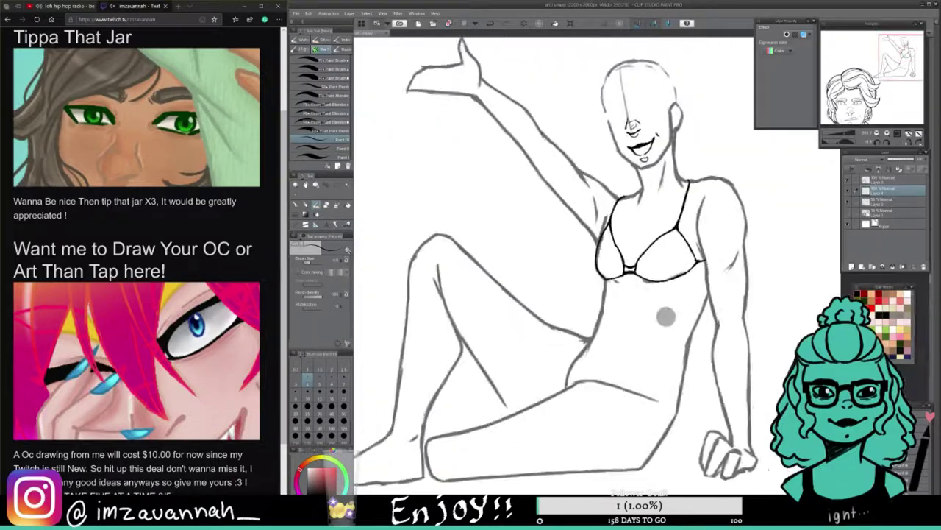
Redraw the bikini top's side band as a tapered wedge from the right cup to the edge of the torso.
scroll(567, 309, "up", 3)
scroll(589, 265, "down", 2)
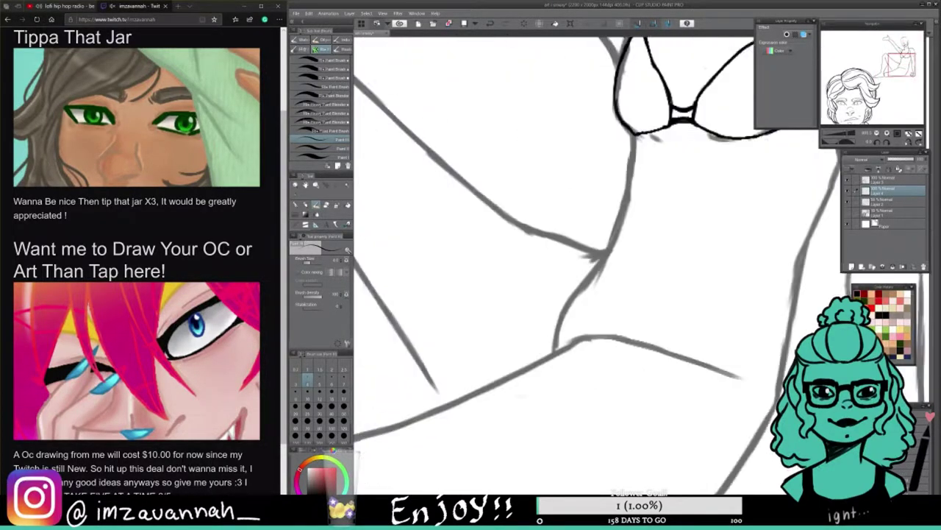
scroll(566, 264, "down", 3)
scroll(566, 265, "up", 4)
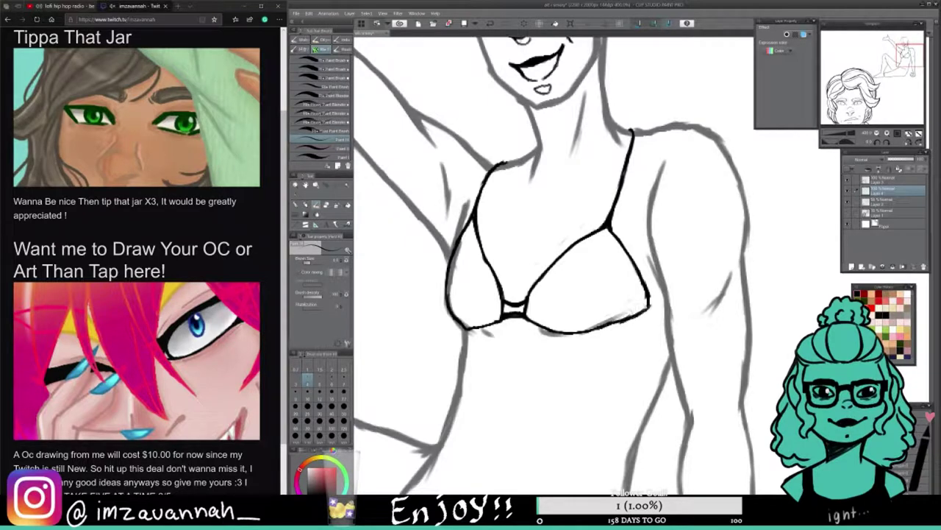
scroll(648, 290, "up", 4)
left_click_drag(640, 264, 618, 294)
scroll(588, 265, "down", 3)
left_click_drag(559, 243, 493, 276)
left_click_drag(618, 294, 661, 291)
On the grey body layer, add a hip crease, redraw the upper thigh line and extend the raised leg's underside to the thigh.
scroll(603, 324, "up", 3)
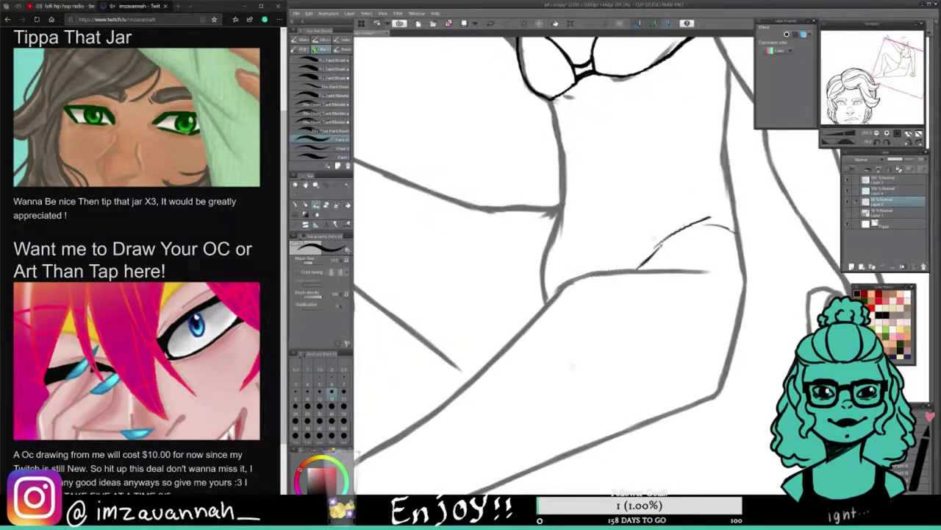
left_click_drag(637, 266, 710, 216)
left_click_drag(540, 309, 636, 271)
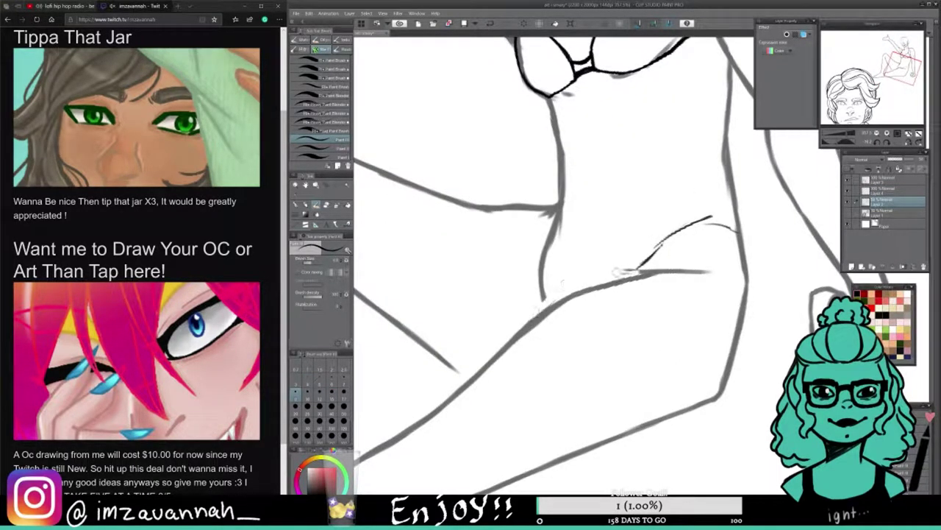
scroll(552, 264, "down", 3)
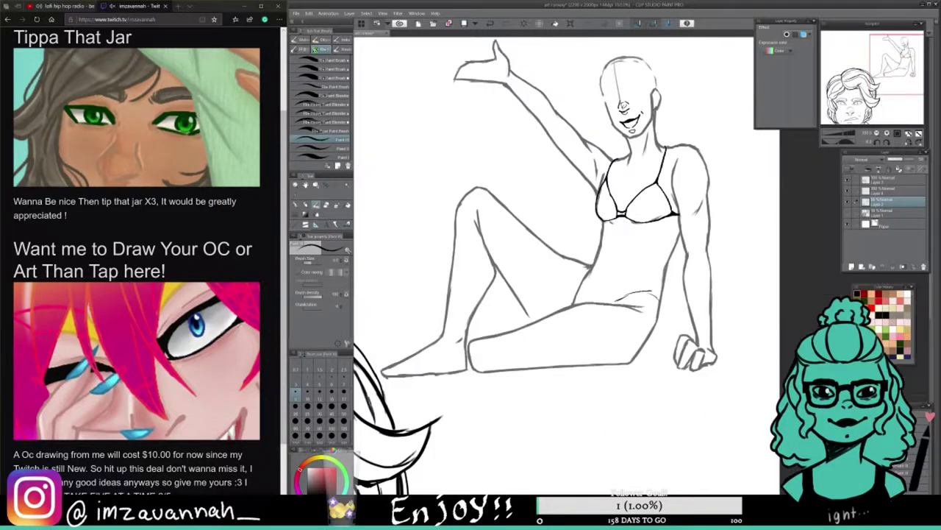
scroll(552, 265, "up", 3)
left_click_drag(462, 250, 473, 328)
left_click_drag(461, 254, 462, 313)
left_click_drag(706, 340, 654, 258)
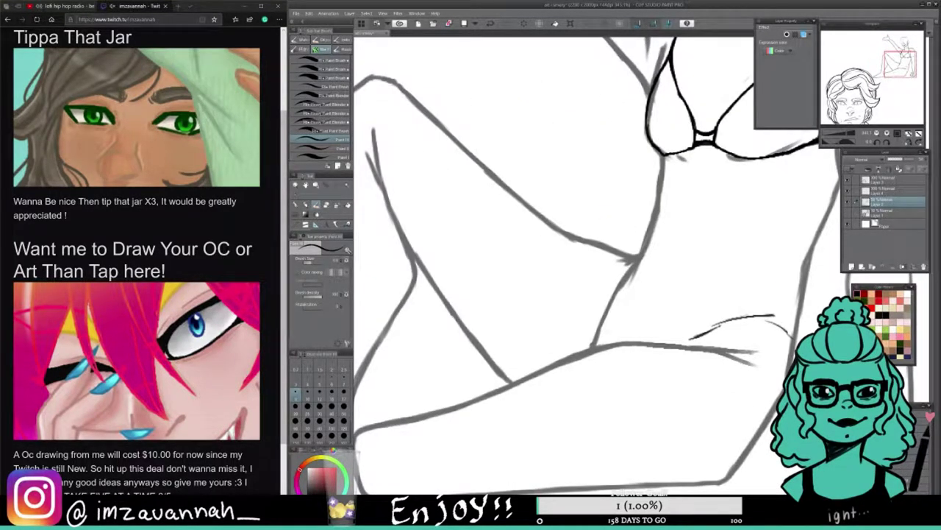
On the clothing layer, ink the bikini bottom's curved waistline across the hips and its left edge.
left_click(893, 190)
mouse_move(662, 294)
left_mouse_down()
mouse_move(620, 268)
mouse_move(515, 242)
left_mouse_up()
mouse_move(420, 179)
left_mouse_down()
mouse_move(525, 239)
mouse_move(441, 221)
mouse_move(376, 284)
mouse_move(611, 246)
left_mouse_up()
key("ctrl+z")
mouse_move(515, 345)
left_mouse_down()
mouse_move(615, 313)
mouse_move(662, 221)
mouse_move(647, 289)
left_mouse_up()
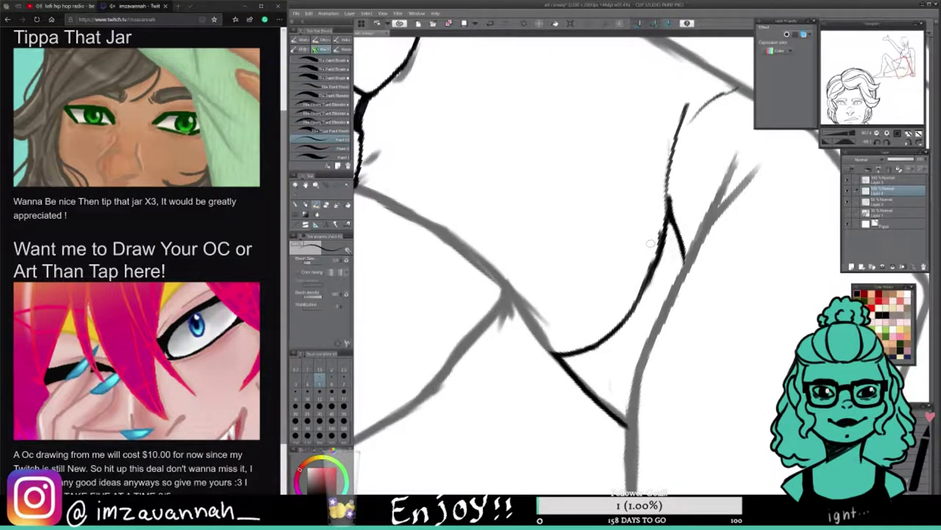
Complete the bikini bottom with the waistline to the far hip, a second leg-opening line and the left side strap.
left_click_drag(650, 243, 618, 221)
mouse_move(622, 197)
left_mouse_down()
mouse_move(574, 298)
mouse_move(581, 348)
left_mouse_up()
key("ctrl+z")
left_click_drag(603, 279, 578, 339)
left_click_drag(632, 197, 573, 294)
left_click_drag(650, 184, 607, 212)
key("ctrl+0")
scroll(581, 264, "up", 5)
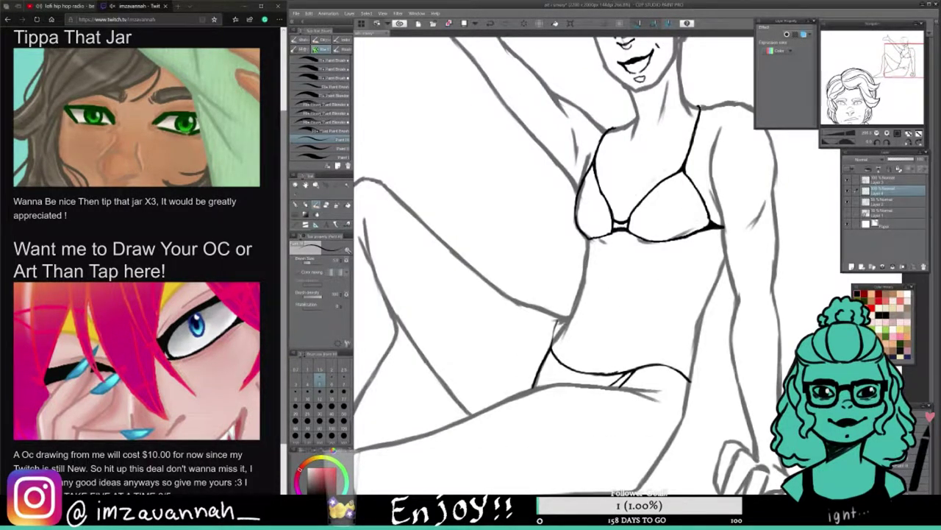
scroll(581, 265, "up", 5)
left_click_drag(596, 209, 574, 276)
scroll(595, 265, "down", 2)
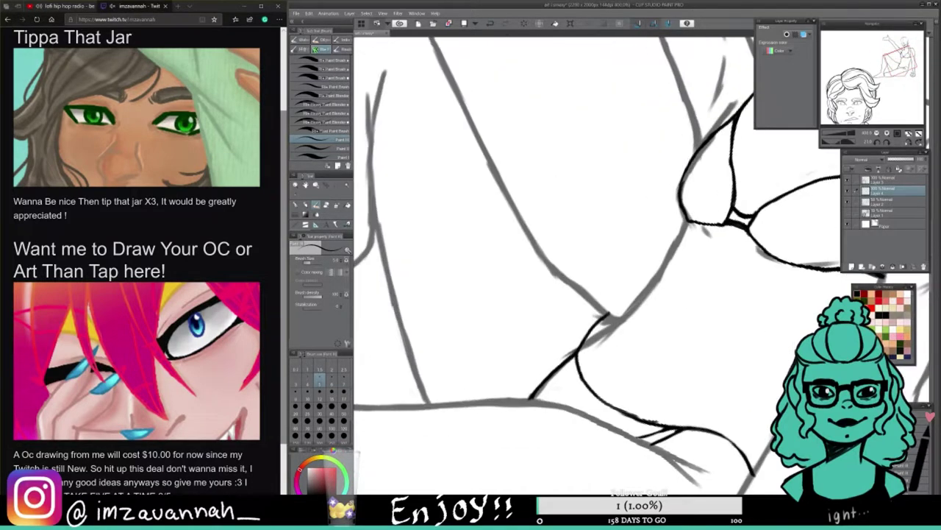
On the grey body layer, draw the navel, a line above it and crease lines at the waist and hip.
left_click(890, 200)
scroll(596, 265, "up", 3)
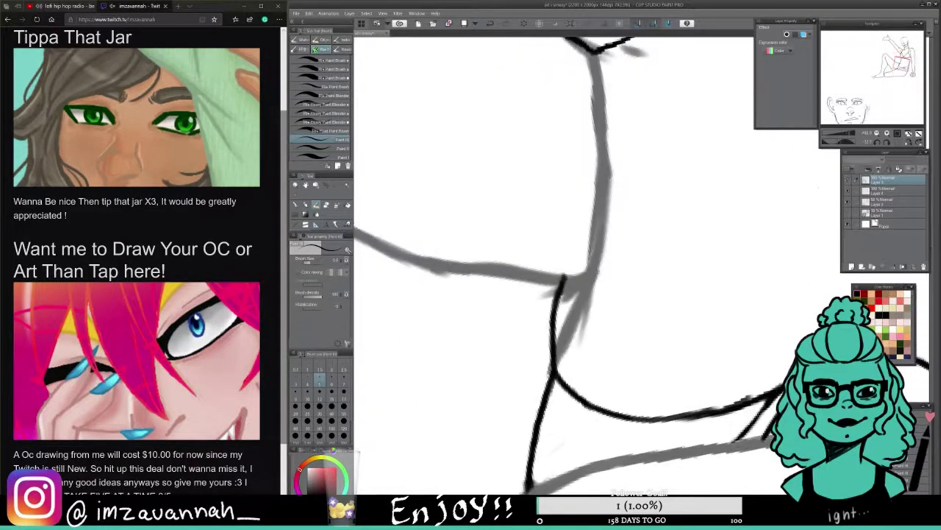
left_click(882, 200)
scroll(596, 265, "down", 2)
scroll(596, 265, "down", 3)
scroll(596, 265, "up", 3)
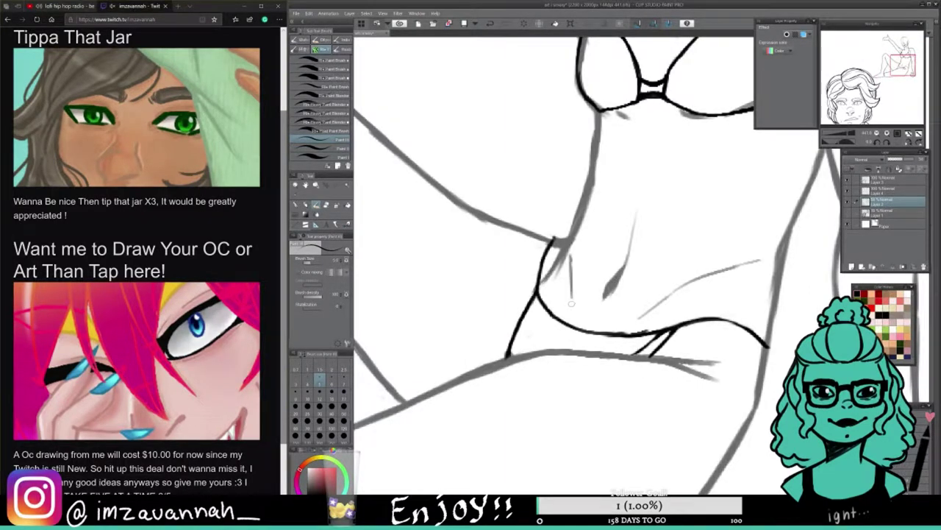
scroll(559, 265, "down", 2)
scroll(488, 263, "down", 2)
scroll(487, 263, "up", 2)
scroll(487, 262, "up", 2)
scroll(488, 262, "down", 1)
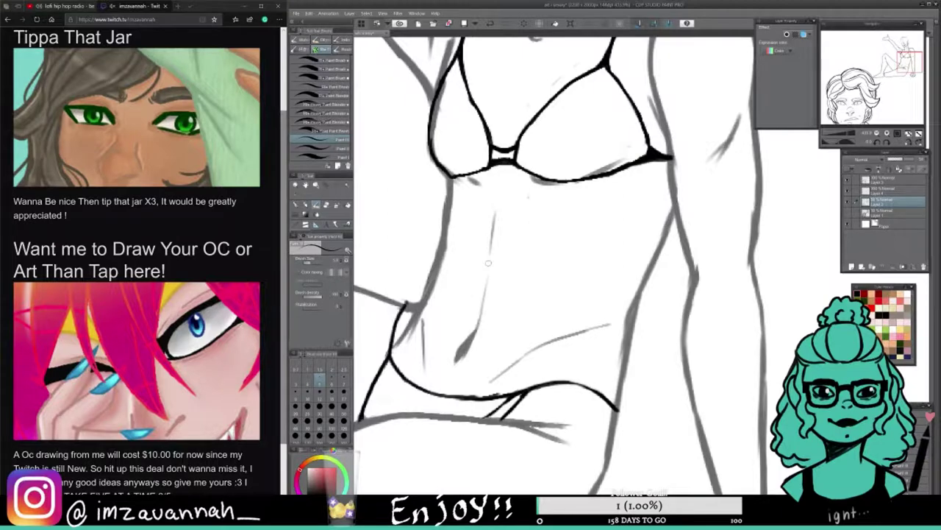
Draw the upper abdomen's centre line and small collarbone lines at the base of the neck.
left_click_drag(456, 44, 511, 259)
scroll(504, 264, "down", 1)
left_click_drag(515, 309, 412, 133)
scroll(412, 132, "up", 1)
scroll(515, 265, "down", 2)
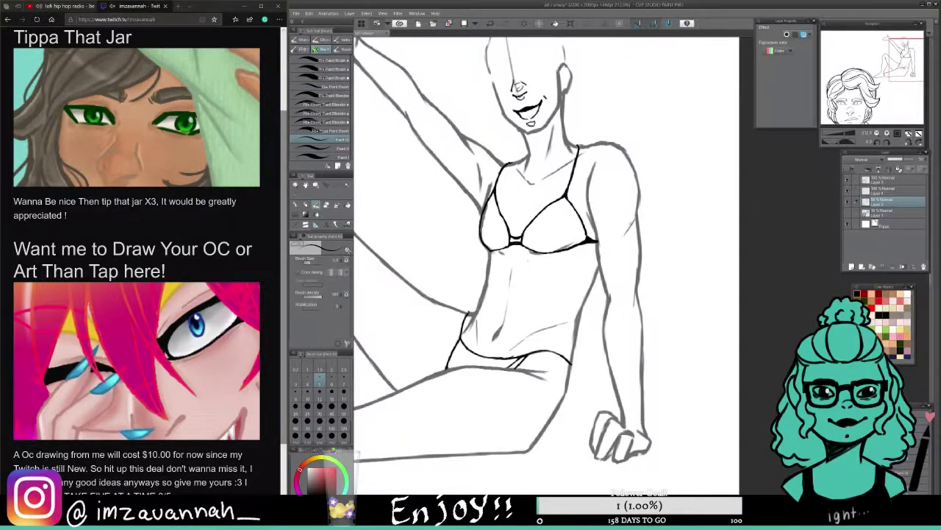
On the black ink layer, extend the smile with a left cheek crease and ink a winking left eye and open right eye.
scroll(760, 193, "down", 1)
scroll(639, 150, "up", 3)
scroll(639, 150, "down", 1)
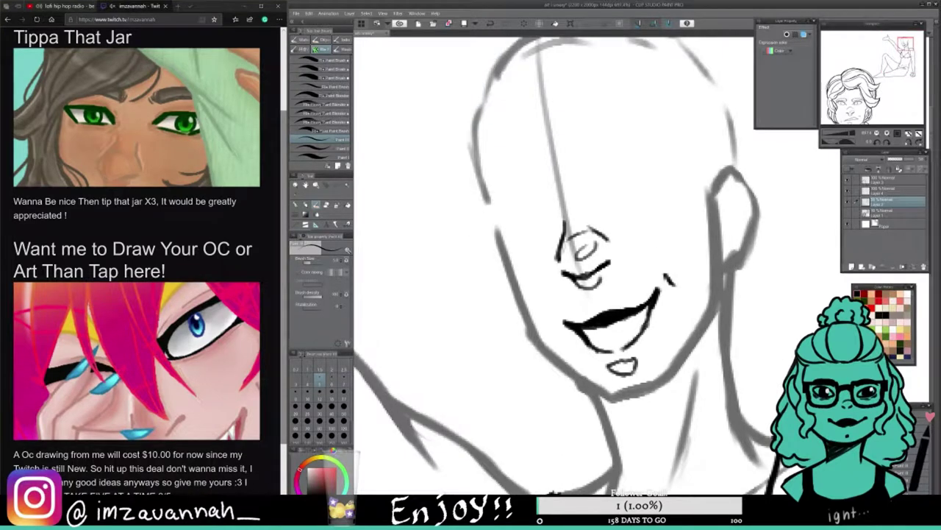
scroll(664, 297, "up", 4)
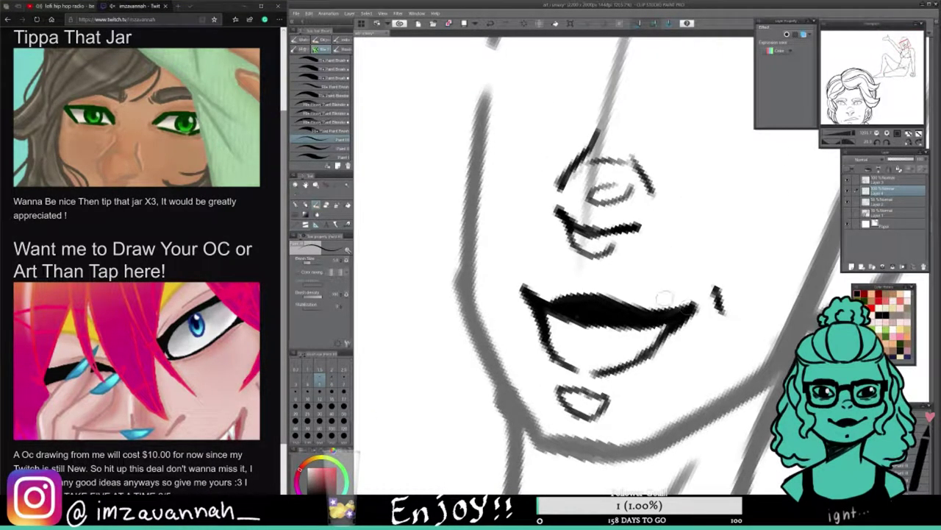
scroll(608, 246, "down", 2)
mouse_move(582, 237)
left_mouse_down()
mouse_move(597, 197)
mouse_move(681, 187)
mouse_move(647, 239)
left_mouse_up()
left_click_drag(600, 250, 687, 233)
left_click_drag(507, 233, 589, 227)
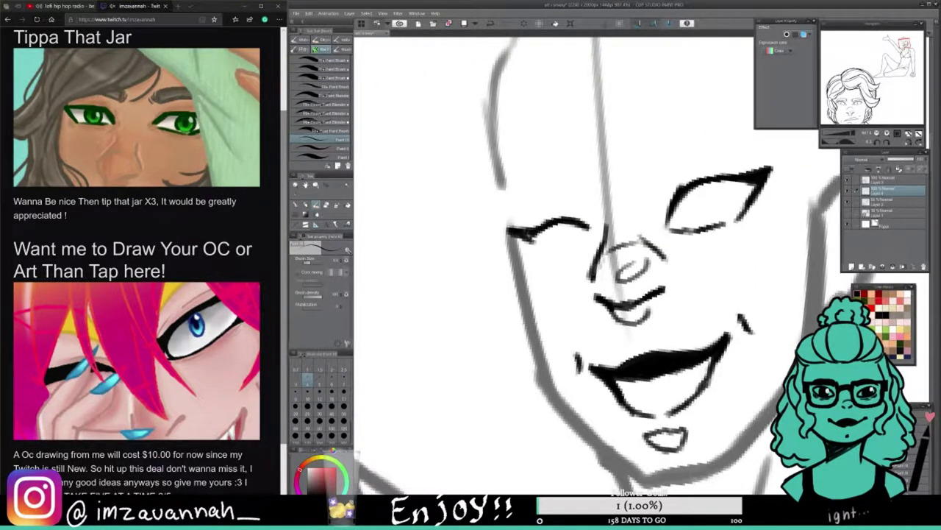
Add the iris to the open eye, thicken both upper lash lines and draw crease lines around the eyes.
scroll(637, 225, "down", 2)
scroll(636, 226, "up", 3)
left_click_drag(662, 213, 619, 222)
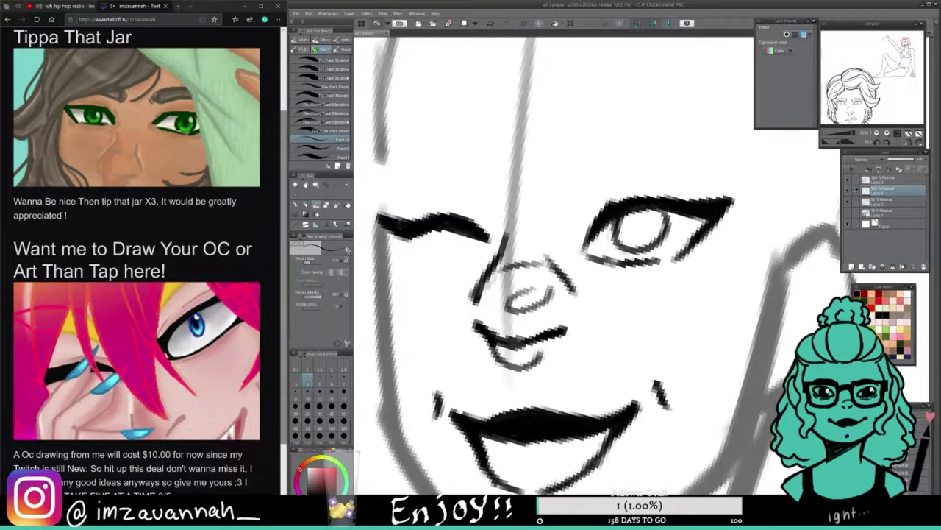
left_click_drag(665, 262, 592, 268)
left_click_drag(477, 255, 526, 267)
mouse_move(628, 246)
left_mouse_down()
mouse_move(637, 219)
mouse_move(707, 197)
left_mouse_up()
left_click_drag(722, 216, 752, 201)
left_click_drag(595, 212, 633, 257)
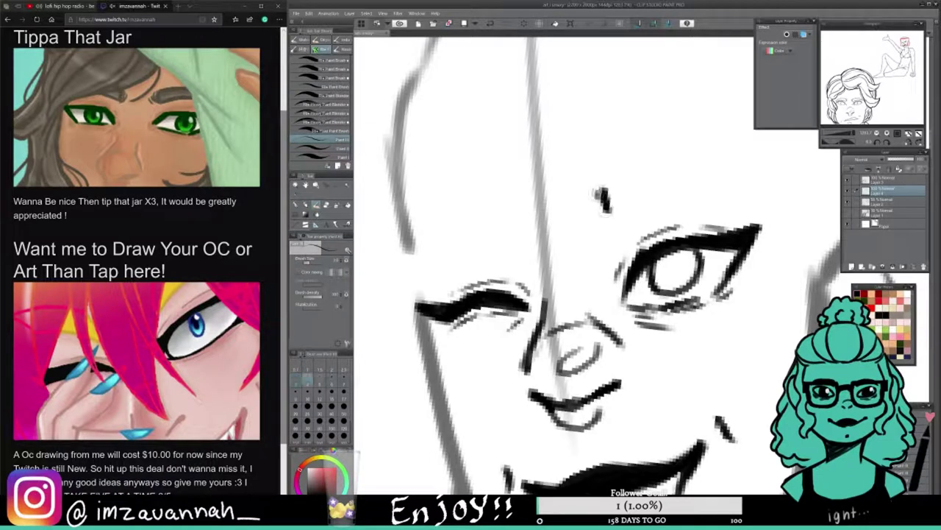
Ink and fill thick arched black eyebrows above the open eye and the winking eye.
mouse_move(597, 212)
left_mouse_down()
mouse_move(669, 178)
mouse_move(761, 188)
left_mouse_up()
mouse_move(604, 192)
left_mouse_down()
mouse_move(750, 184)
mouse_move(665, 170)
mouse_move(717, 176)
left_mouse_up()
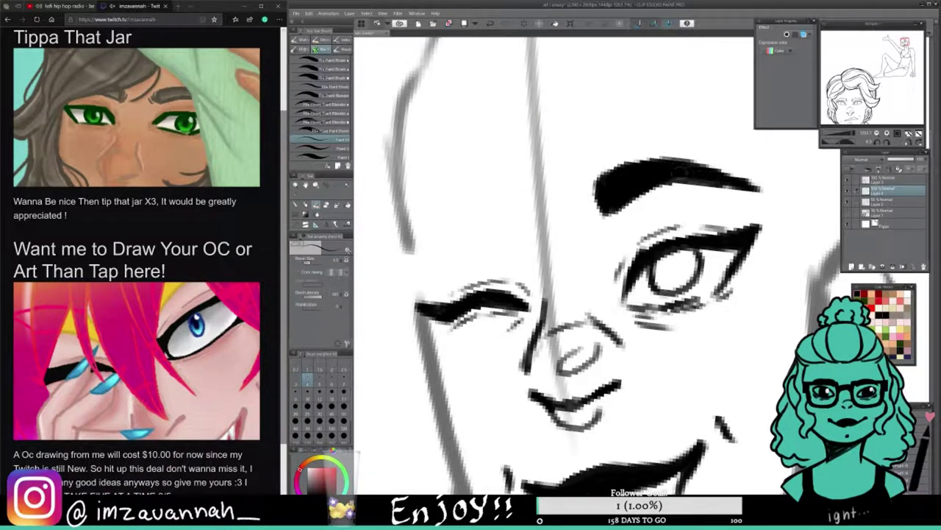
left_click_drag(413, 266, 516, 208)
left_click_drag(423, 250, 513, 219)
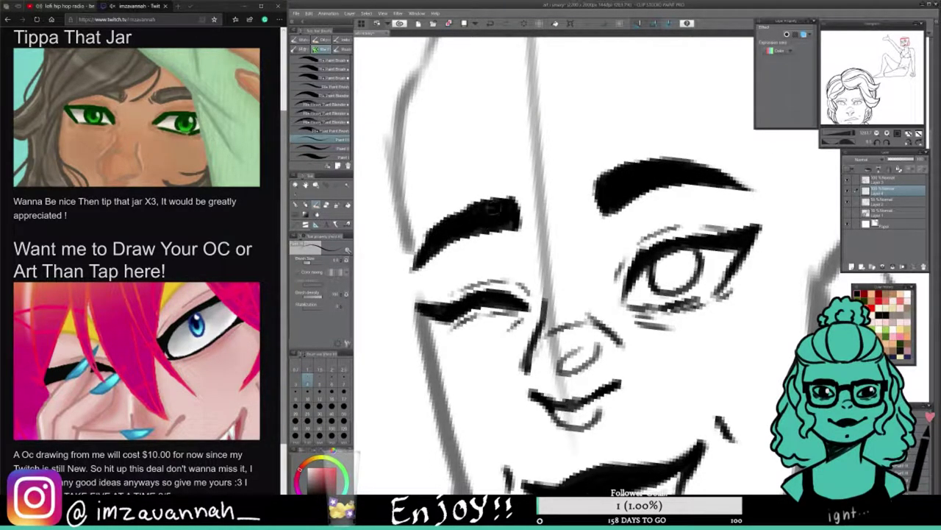
scroll(696, 163, "down", 15)
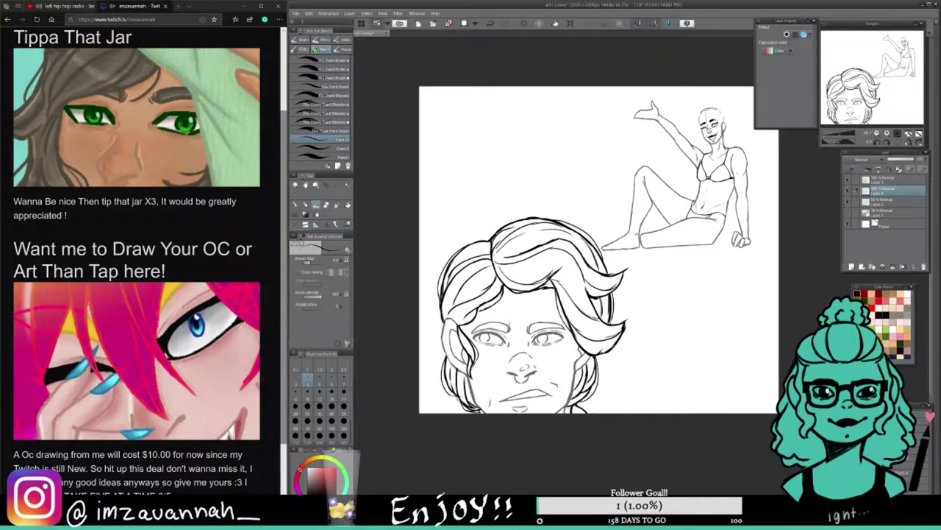
Ink the seated figure's side-swept fringe over the forehead and open eye, with a strand falling in front of the ear.
scroll(711, 129, "up", 10)
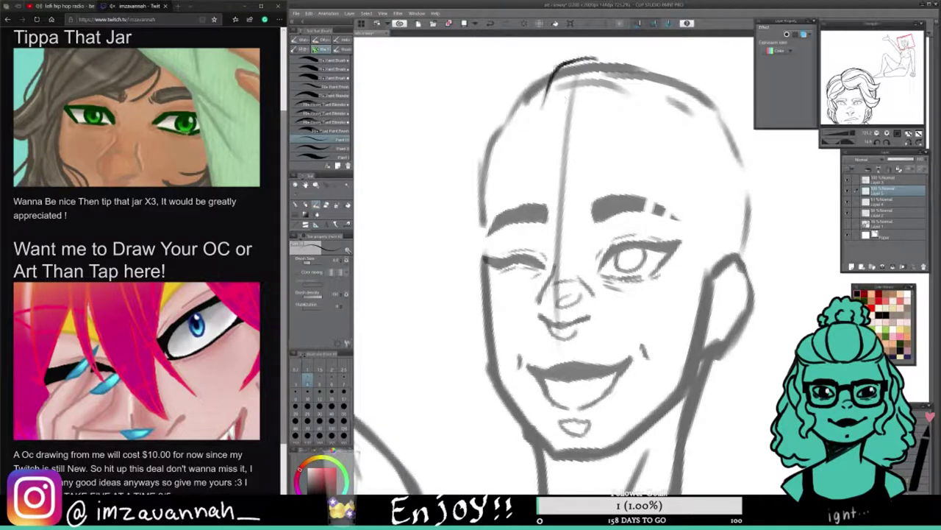
left_click_drag(551, 92, 571, 236)
left_click_drag(552, 188, 573, 237)
mouse_move(560, 105)
left_mouse_down()
mouse_move(577, 201)
mouse_move(684, 293)
left_mouse_up()
mouse_move(559, 294)
left_mouse_down()
mouse_move(470, 272)
mouse_move(492, 268)
left_mouse_up()
left_click_drag(617, 206, 612, 326)
mouse_move(544, 79)
left_mouse_down()
mouse_move(653, 187)
mouse_move(690, 200)
mouse_move(634, 351)
left_mouse_up()
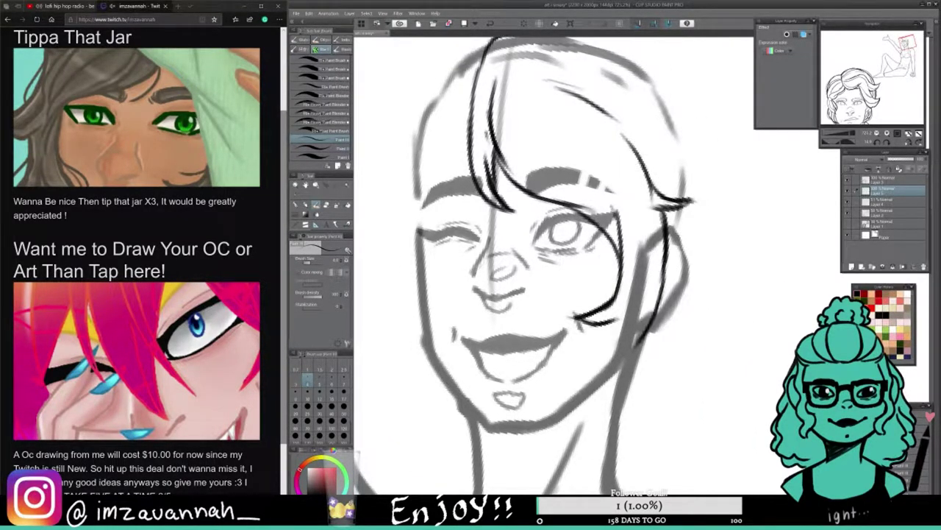
Undo the last hair stroke, finish the pointed cheek lock and ink the crown sweeping into an upturned tuft.
key("ctrl+z")
scroll(585, 390, "up", 2)
left_click_drag(711, 138, 614, 362)
left_click_drag(574, 294, 655, 371)
left_click_drag(545, 169, 581, 441)
left_click_drag(475, 206, 456, 352)
mouse_move(510, 167)
left_mouse_down()
mouse_move(643, 151)
mouse_move(801, 195)
left_mouse_up()
left_click_drag(790, 203, 735, 241)
left_click_drag(564, 159, 772, 206)
left_click_drag(483, 181, 528, 174)
scroll(616, 169, "down", 3)
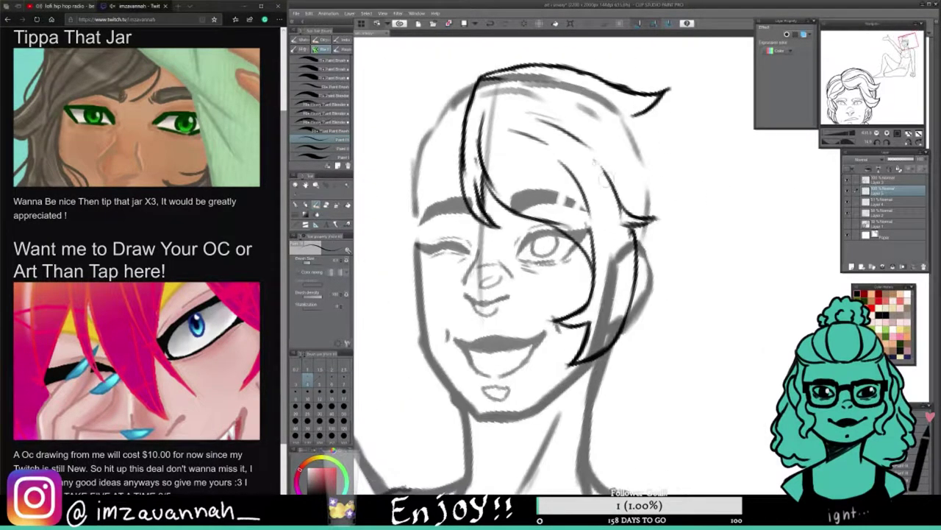
Ink the outer hair contour down behind the ear, ending in ragged layered tips on the figure's open-eye side.
left_click_drag(597, 156, 670, 223)
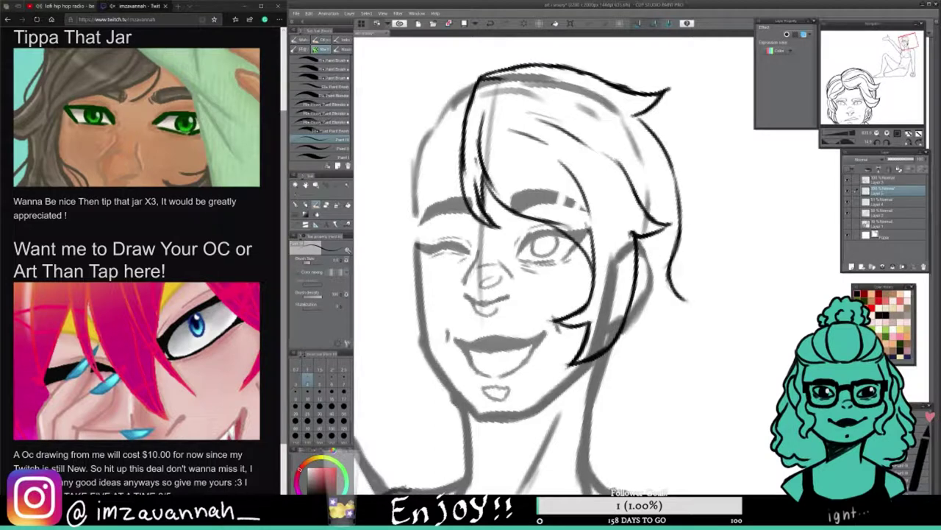
left_click_drag(666, 293, 616, 372)
mouse_move(544, 246)
left_mouse_down()
mouse_move(630, 253)
mouse_move(569, 223)
mouse_move(665, 248)
left_mouse_up()
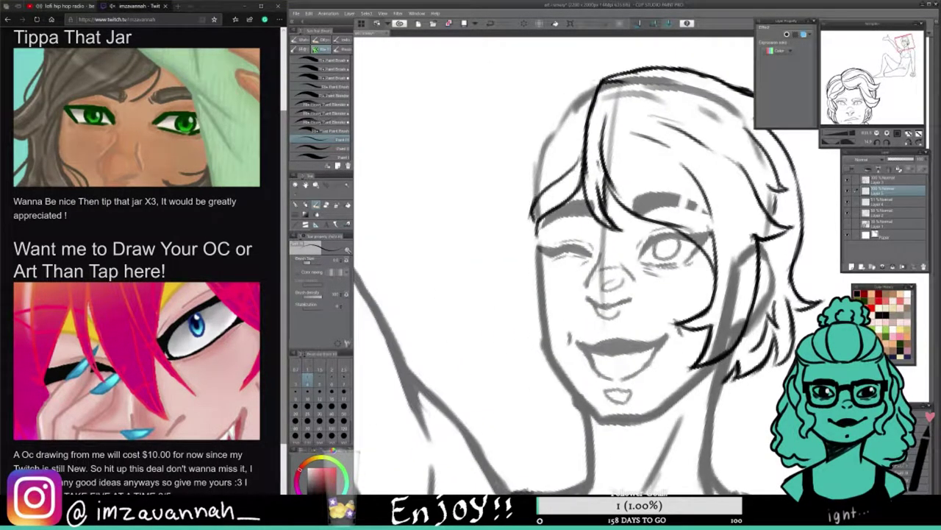
Ink the rounded hair contour and inner strands on the winking side, with short layered tips along the cheek and jaw.
left_click_drag(597, 81, 519, 210)
mouse_move(590, 108)
left_mouse_down()
mouse_move(523, 184)
mouse_move(478, 175)
mouse_move(460, 158)
left_mouse_up()
left_click_drag(537, 206, 518, 276)
left_click_drag(544, 247, 562, 349)
mouse_move(559, 334)
left_mouse_down()
mouse_move(599, 364)
mouse_move(548, 320)
left_mouse_up()
left_click_drag(684, 272, 629, 347)
left_click_drag(625, 294, 666, 340)
left_click_drag(518, 221, 486, 258)
left_click_drag(728, 333, 691, 307)
left_click_drag(467, 237, 441, 282)
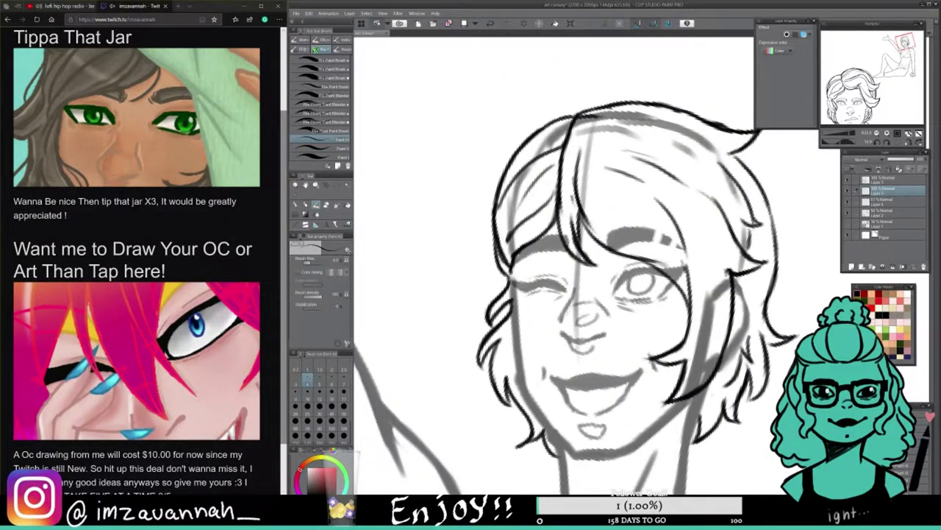
Ink a long wavy lock falling from the winking side of the face over the shoulder onto the chest.
left_click_drag(544, 78, 518, 93)
left_click_drag(539, 84, 465, 163)
left_click_drag(559, 353, 559, 118)
mouse_move(546, 219)
left_mouse_down()
mouse_move(503, 286)
mouse_move(521, 409)
mouse_move(507, 491)
left_mouse_up()
mouse_move(593, 173)
left_mouse_down()
mouse_move(588, 220)
mouse_move(515, 346)
left_mouse_up()
key("ctrl+z")
left_click_drag(574, 272, 533, 416)
mouse_move(559, 309)
left_mouse_down()
mouse_move(578, 221)
mouse_move(519, 416)
left_mouse_up()
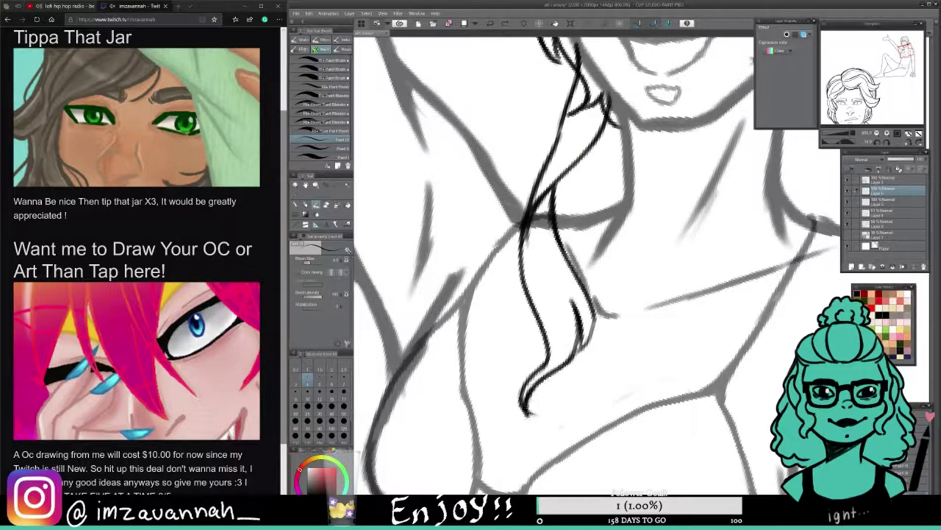
key("ctrl+minus")
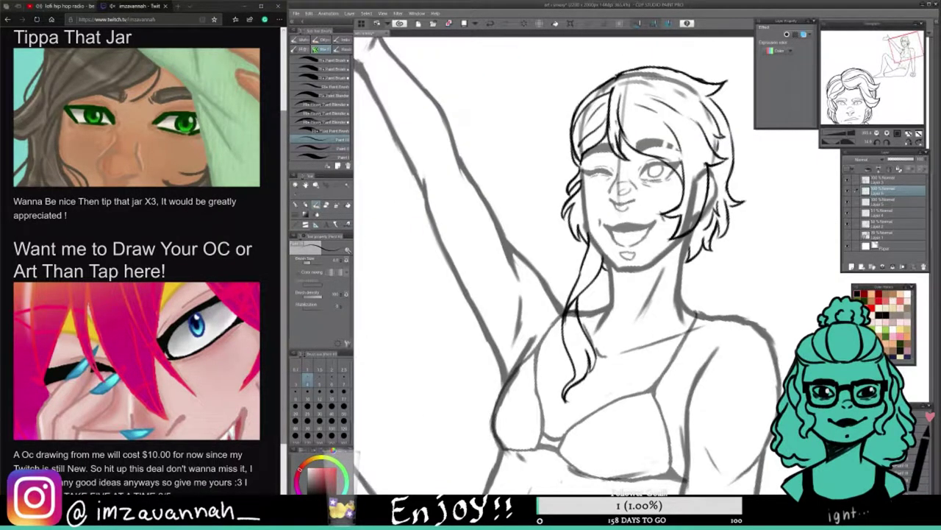
Ink a matching long wavy lock with a flicked strand from behind the ear over the other shoulder.
scroll(625, 221, "up", 3)
left_click_drag(618, 140, 588, 449)
mouse_move(481, 122)
left_mouse_down()
mouse_move(496, 173)
mouse_move(561, 257)
mouse_move(493, 316)
mouse_move(518, 382)
left_mouse_up()
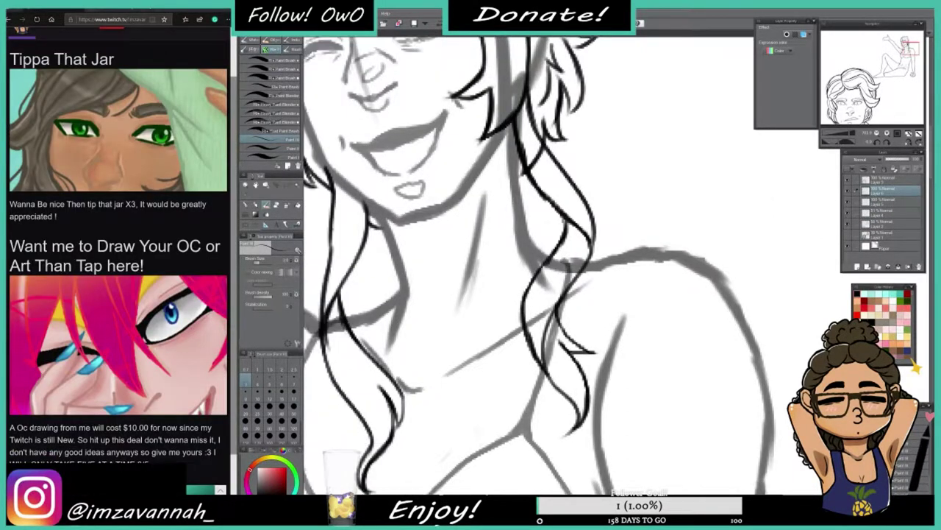
left_click_drag(442, 257, 540, 265)
Erase the body and bikini strap lines that run through the two long locks on their respective layers.
left_click(882, 200)
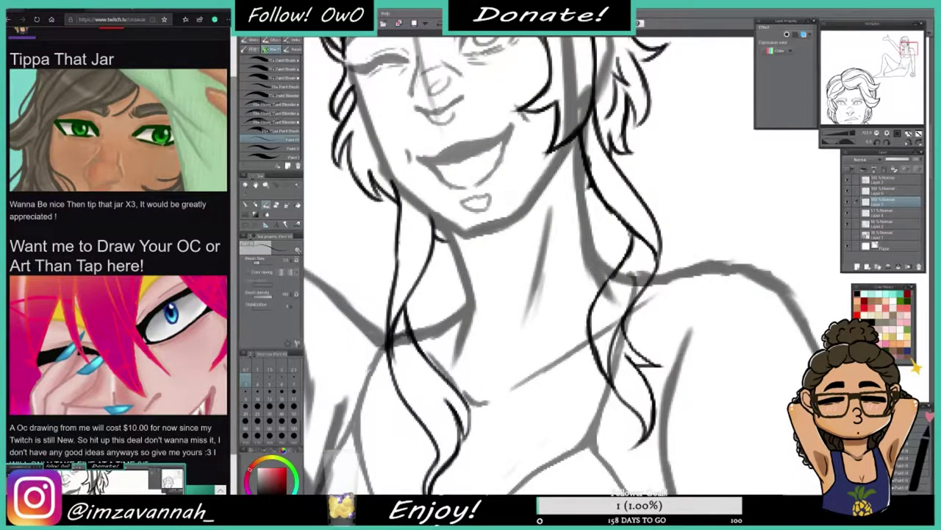
left_click(882, 222)
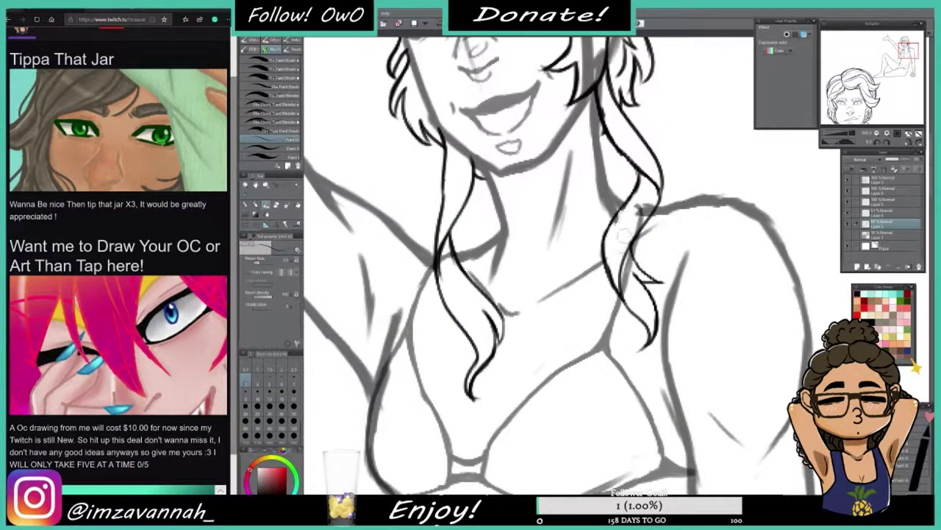
left_click(883, 211)
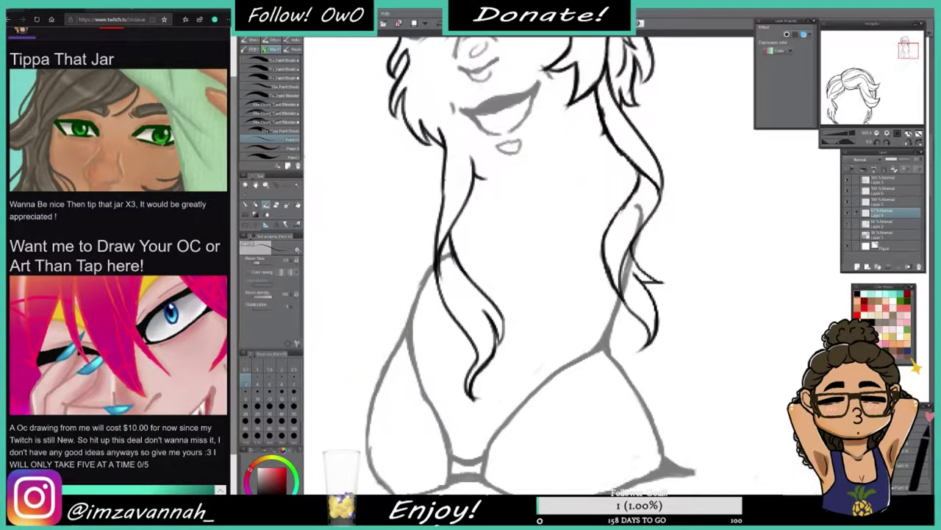
key("ctrl+y")
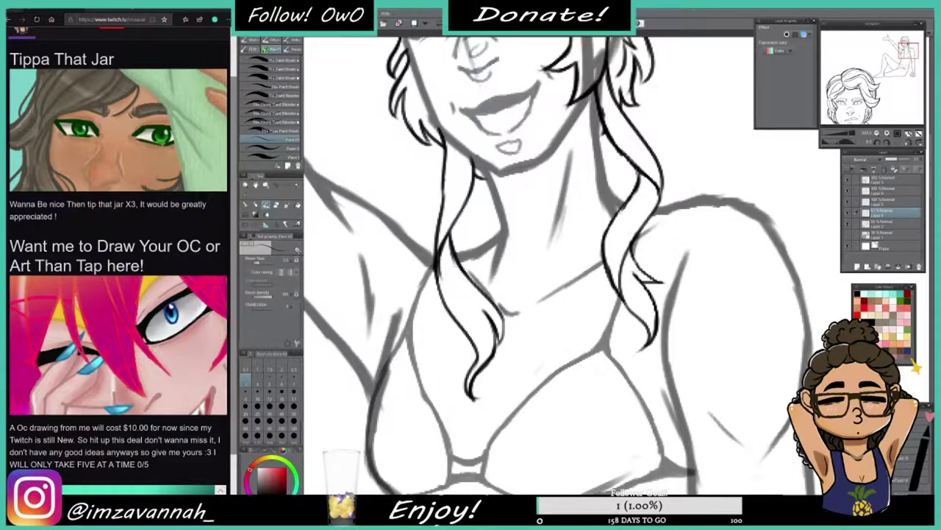
left_click(882, 200)
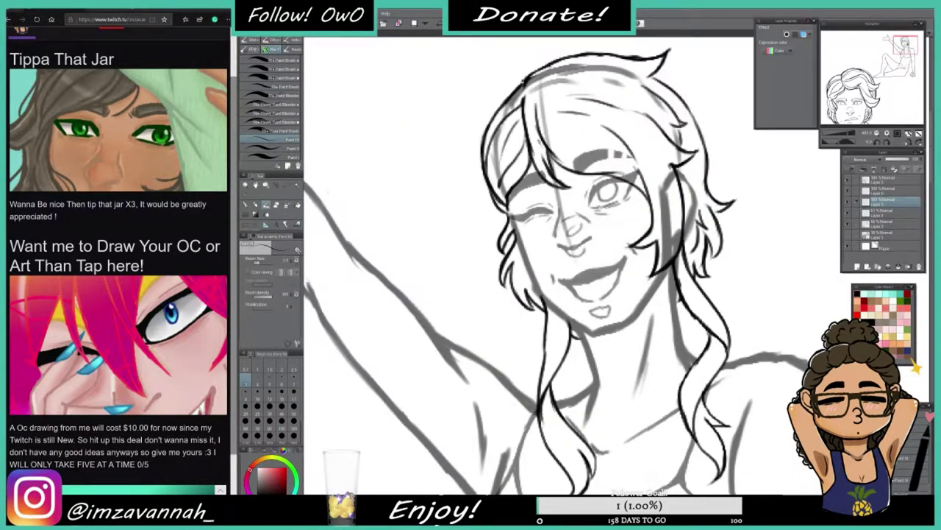
key("m")
left_click_drag(441, 40, 768, 346)
key("ctrl+d")
key("b")
scroll(734, 211, "up", 5)
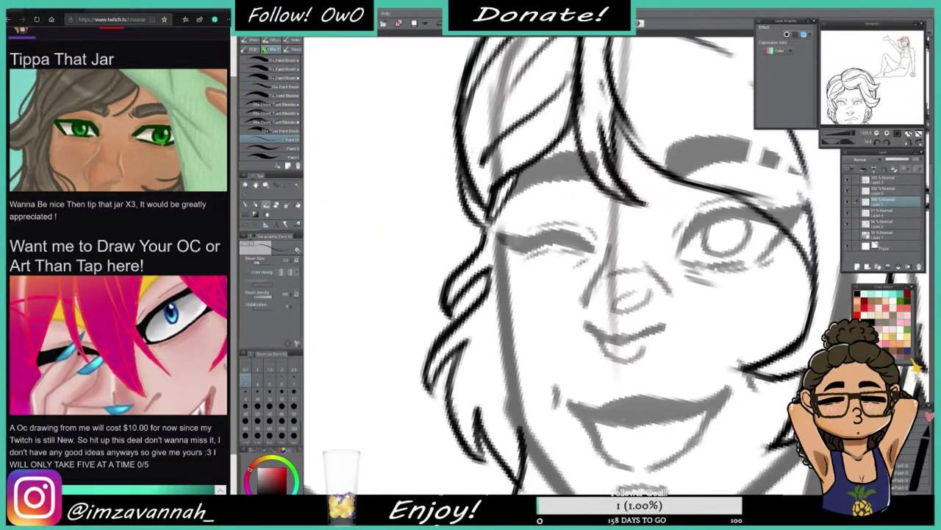
scroll(512, 192, "down", 5)
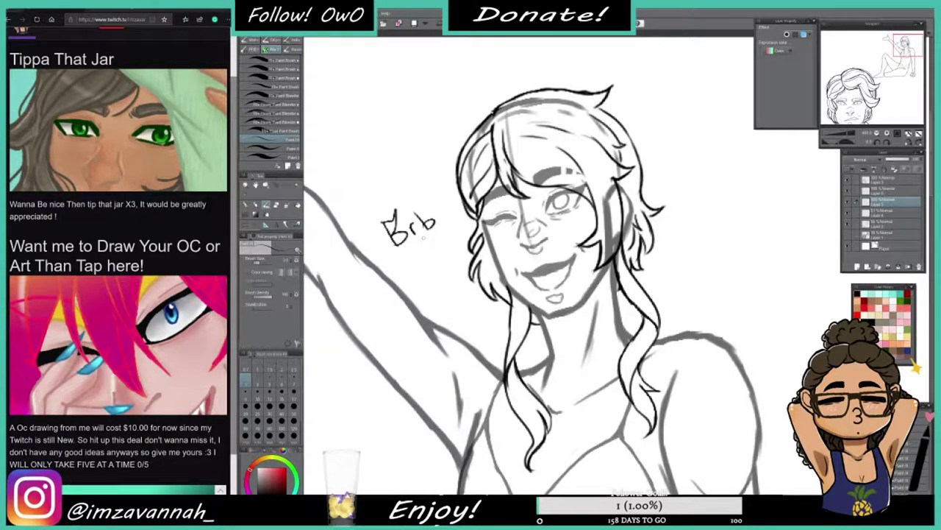
key("Delete")
left_click_drag(383, 224, 398, 245)
scroll(535, 265, "down", 5)
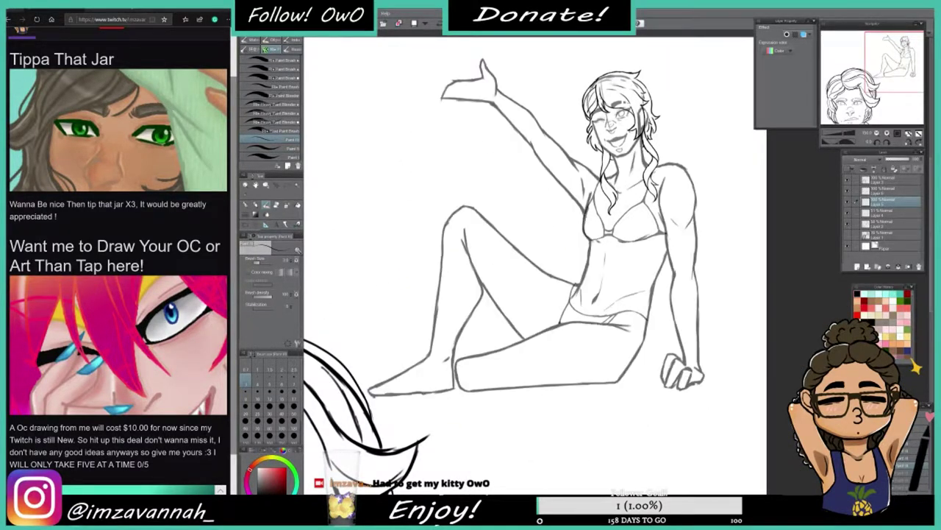
Merge the hair ink layers and erase the skull outline and construction lines beneath the seated figure's hair.
left_click(882, 189)
scroll(617, 118, "up", 5)
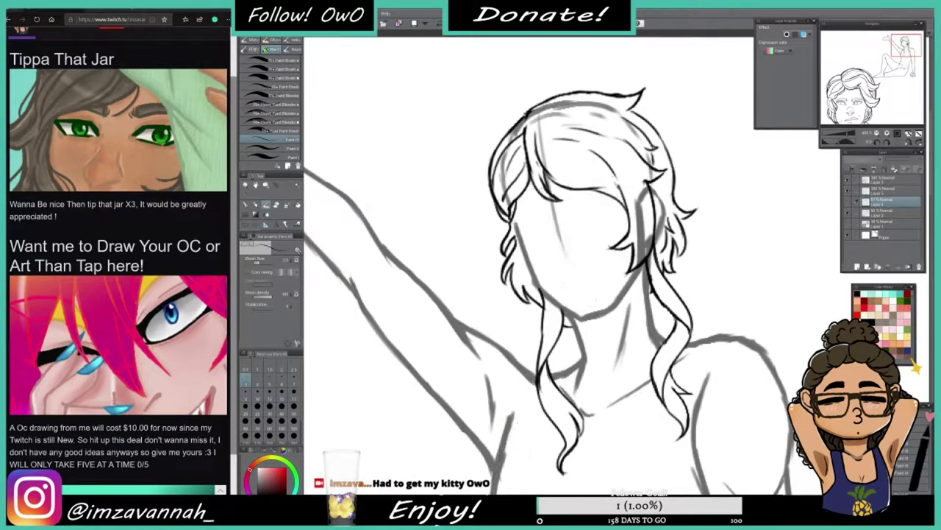
left_click(882, 211)
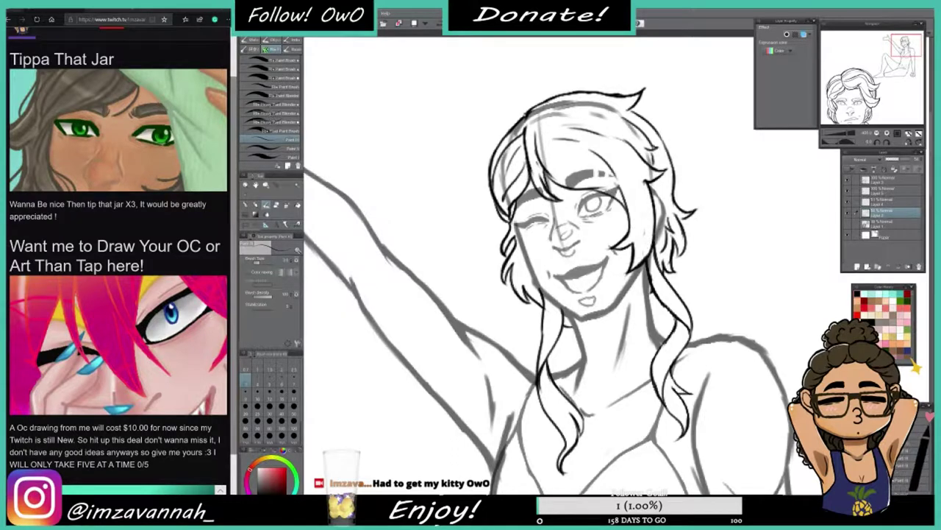
scroll(662, 100, "up", 2)
left_click_drag(565, 111, 609, 107)
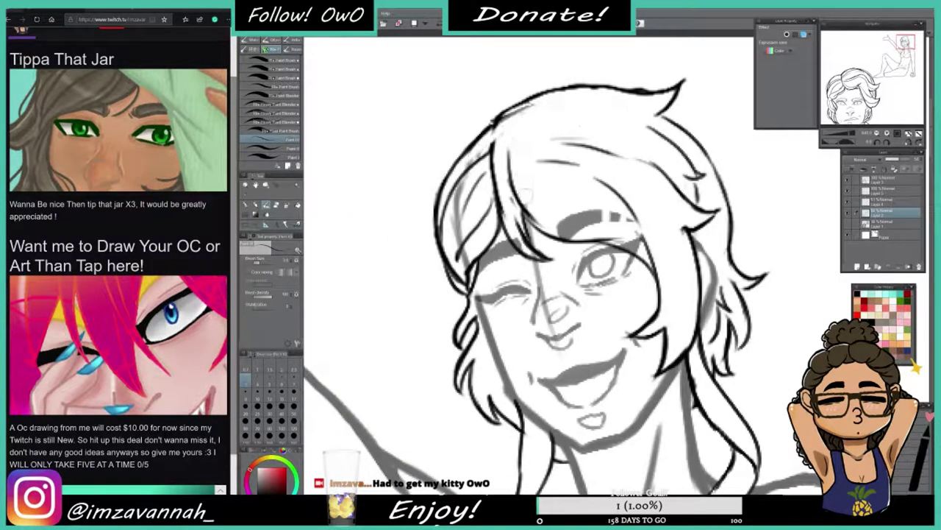
scroll(515, 126, "down", 6)
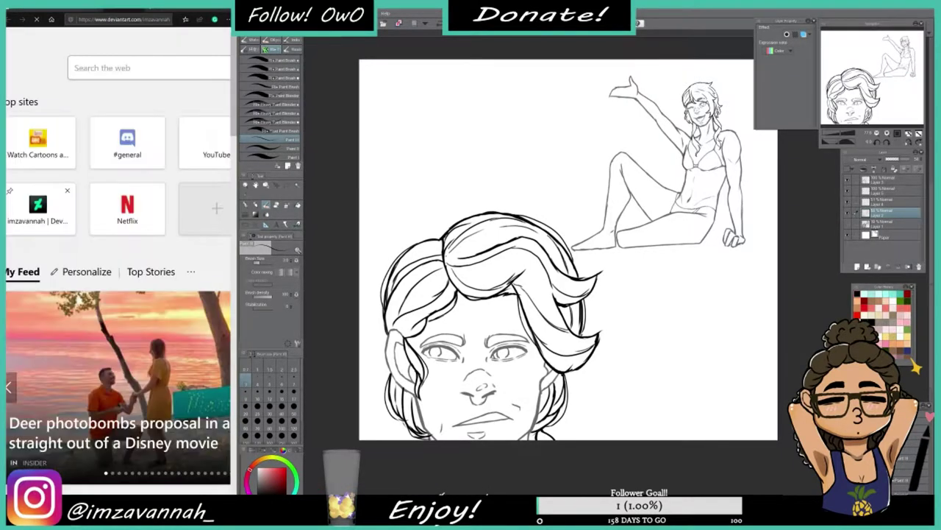
Switch to the browser and save the two-character reference artwork from the DeviantArt page.
scroll(118, 294, "down", 5)
left_click(158, 431)
right_click(71, 244)
left_click(92, 261)
key("Return")
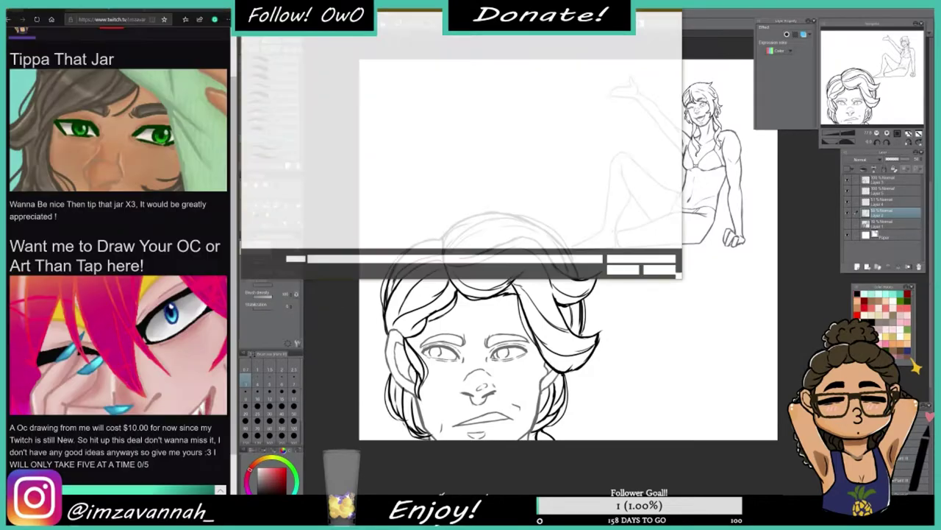
Open the two-character reference image in a small floating window and raise the body line-art layer to 100% opacity.
key("Return")
key("ctrl+z")
key("Return")
left_click_drag(346, 220, 353, 230)
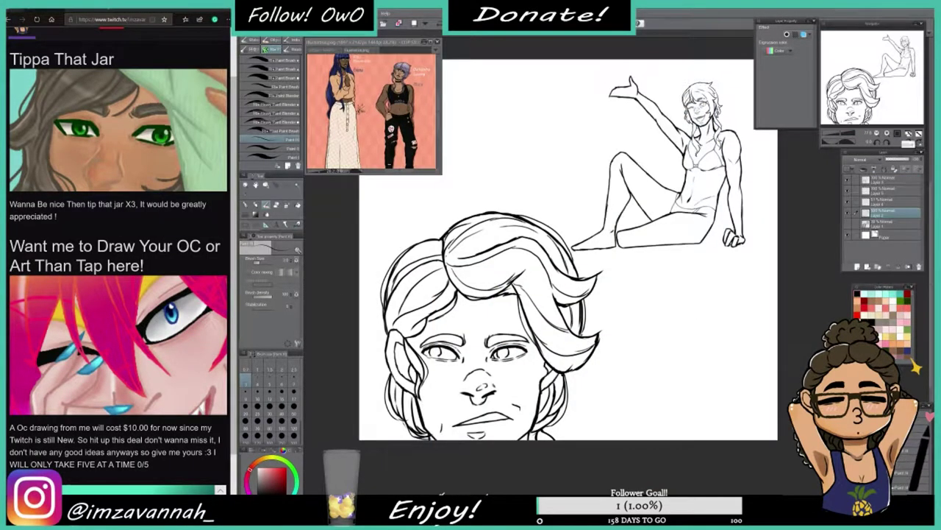
left_click(847, 190)
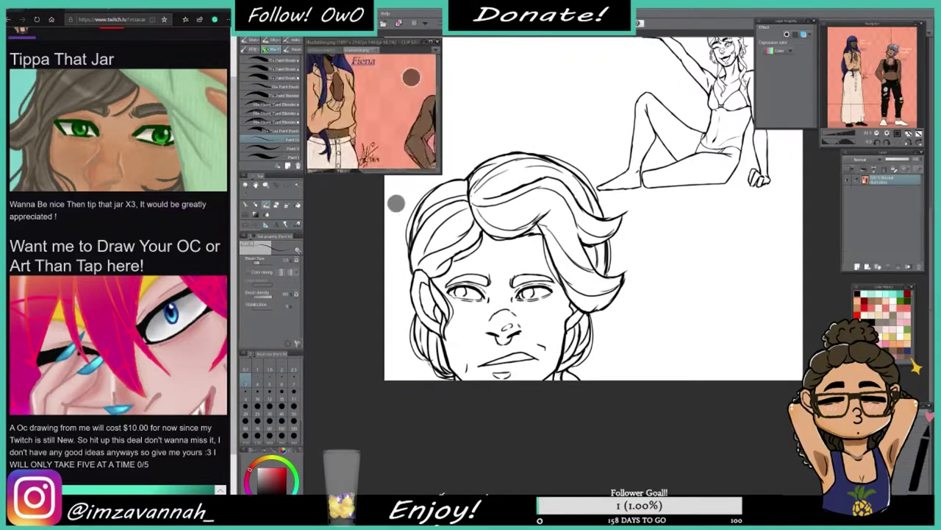
Sample the brown skin tone from the reference and paint the raised hand, upper arm edge, cheek and neck edges beneath the lines.
scroll(607, 376, "up", 5)
left_click_drag(625, 147, 653, 250)
mouse_move(600, 224)
left_mouse_down()
mouse_move(605, 234)
mouse_move(640, 162)
left_mouse_up()
mouse_move(644, 273)
left_mouse_down()
mouse_move(631, 117)
mouse_move(552, 59)
left_mouse_up()
left_click_drag(612, 166, 597, 96)
mouse_move(566, 62)
left_mouse_down()
mouse_move(632, 83)
mouse_move(592, 140)
left_mouse_up()
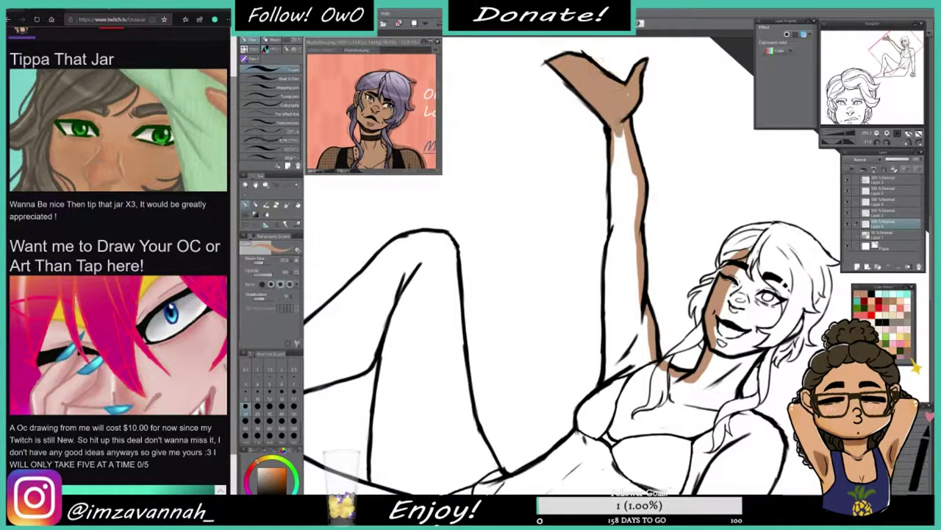
Trace the skin tone inside the underside of the raised arm and down the side of the chest and waist.
left_click_drag(611, 294, 559, 265)
left_click_drag(556, 144, 578, 217)
left_click_drag(574, 213, 624, 316)
left_click_drag(662, 122, 646, 289)
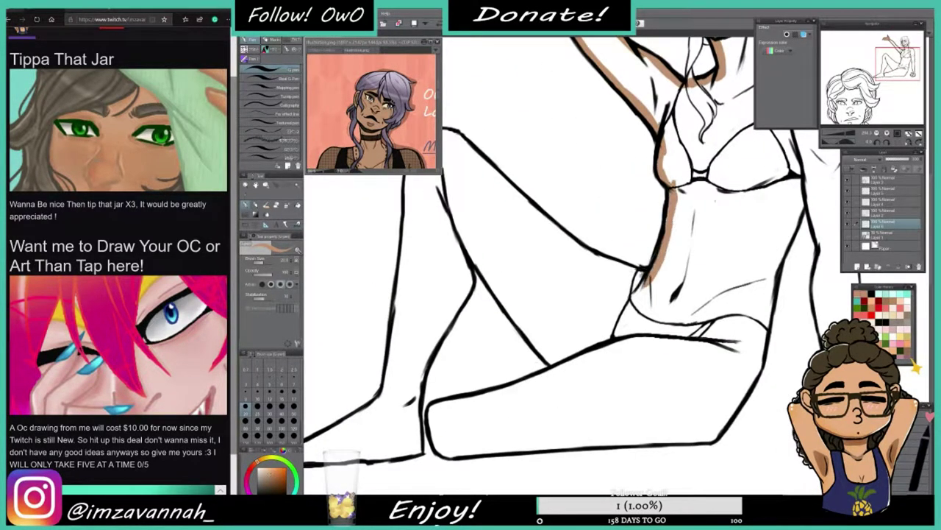
Trace the skin tone inside the bent leg's outline along the thigh, over the knee and down the shin to the toes.
mouse_move(684, 156)
left_mouse_down()
mouse_move(622, 151)
mouse_move(477, 108)
left_mouse_up()
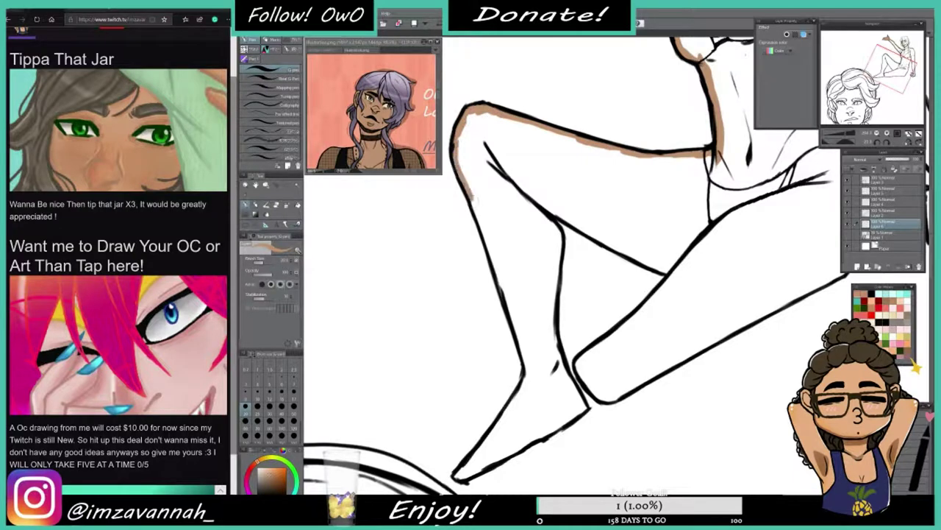
left_click_drag(460, 164, 491, 255)
left_click_drag(489, 206, 514, 328)
left_click_drag(593, 265, 530, 297)
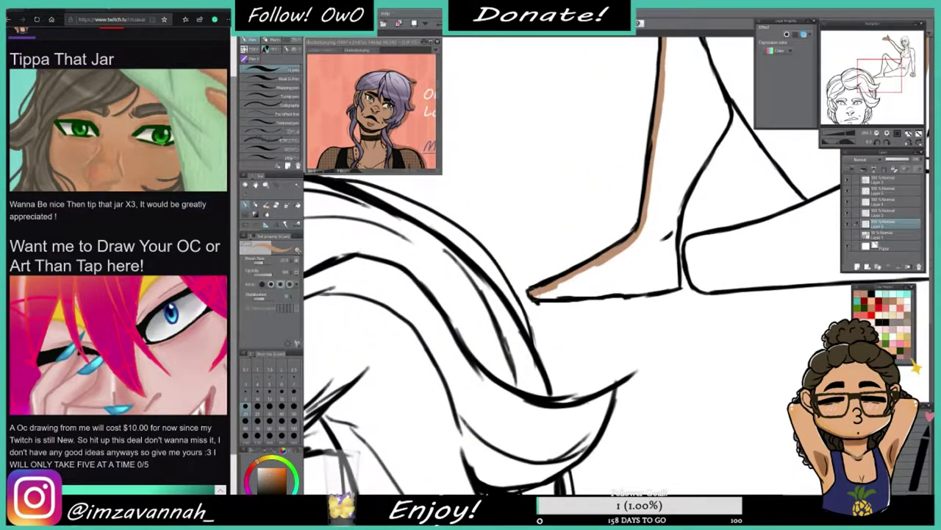
Trace the skin tone along the sole, inner legs, resting thigh, hip and inner supporting arm, and paint the fist.
left_click_drag(623, 296, 733, 94)
left_click_drag(570, 145, 549, 262)
left_click_drag(514, 318, 801, 295)
mouse_move(604, 302)
left_mouse_down()
mouse_move(644, 124)
mouse_move(681, 335)
mouse_move(710, 371)
left_mouse_up()
left_click_drag(687, 320, 710, 364)
left_click_drag(655, 331, 669, 372)
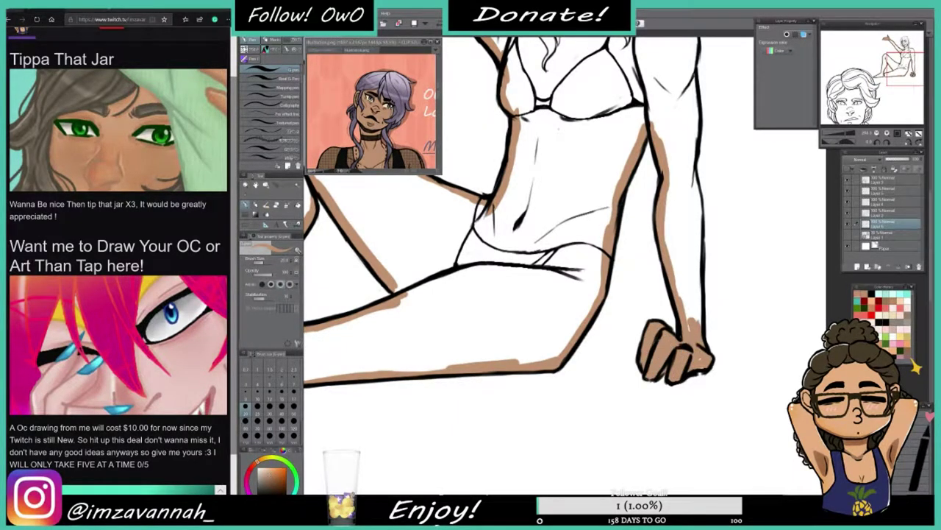
Close the brown outline around the supporting arm, shoulder, neck and head, and fill the whole figure with the skin tone.
left_click_drag(514, 221, 515, 279)
left_click_drag(651, 228, 640, 379)
left_click_drag(649, 127, 638, 234)
left_click_drag(514, 184, 588, 323)
left_click_drag(656, 193, 733, 280)
left_click_drag(640, 85, 637, 183)
left_click_drag(559, 111, 636, 81)
key("g")
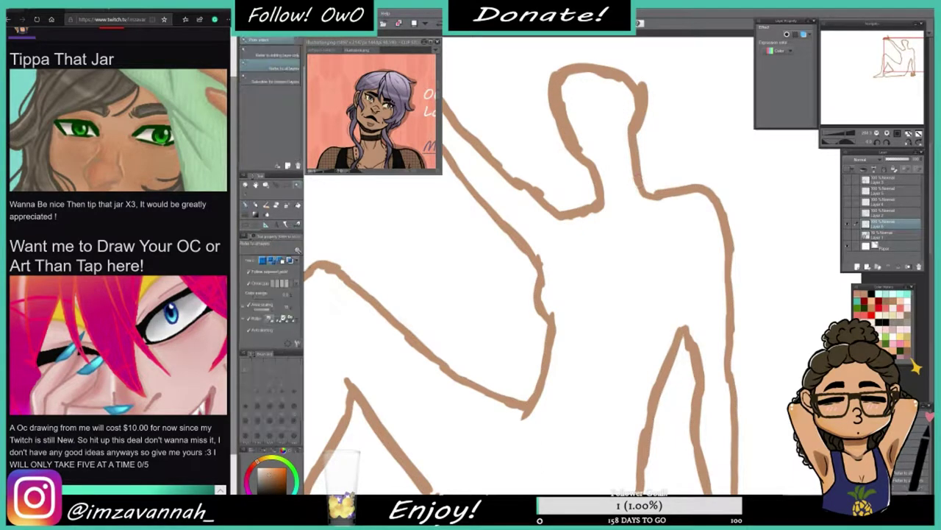
left_click(564, 77)
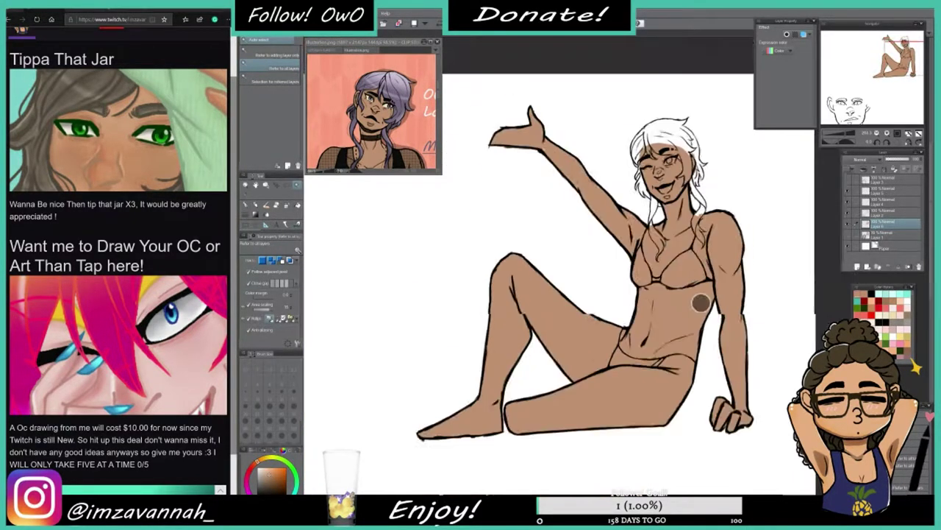
Sample the purple hair colour from the reference and paint the jaw-side tips and long lock on the figure's winking side.
scroll(547, 125, "up", 5)
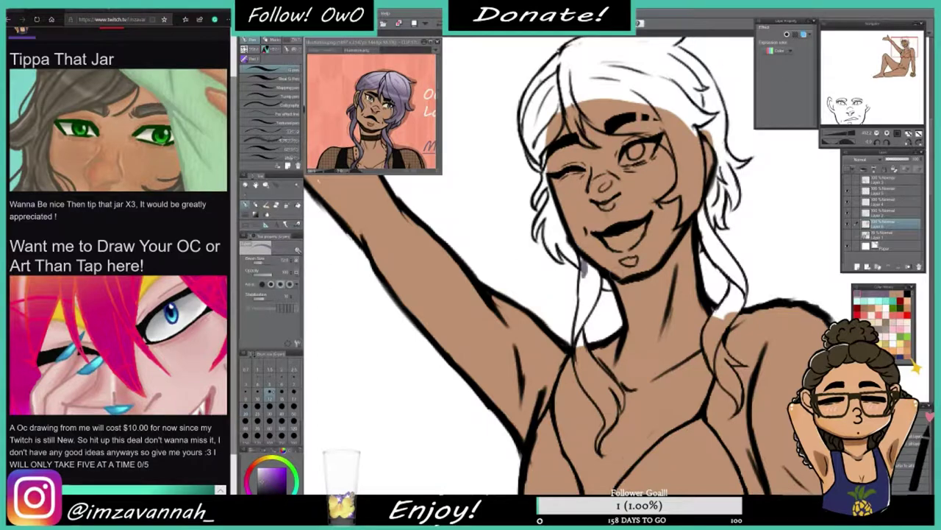
scroll(574, 265, "down", 3)
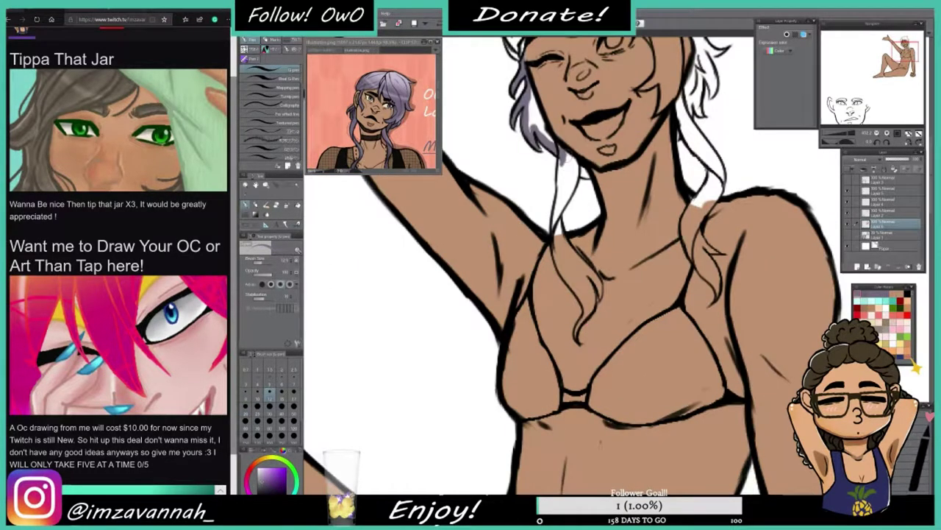
scroll(574, 265, "down", 2)
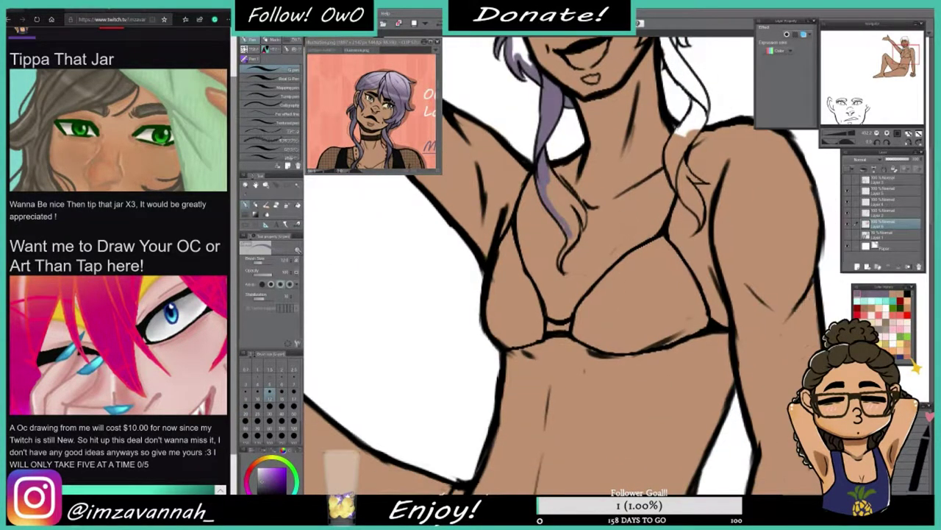
left_click_drag(559, 171, 578, 234)
left_click_drag(570, 193, 584, 229)
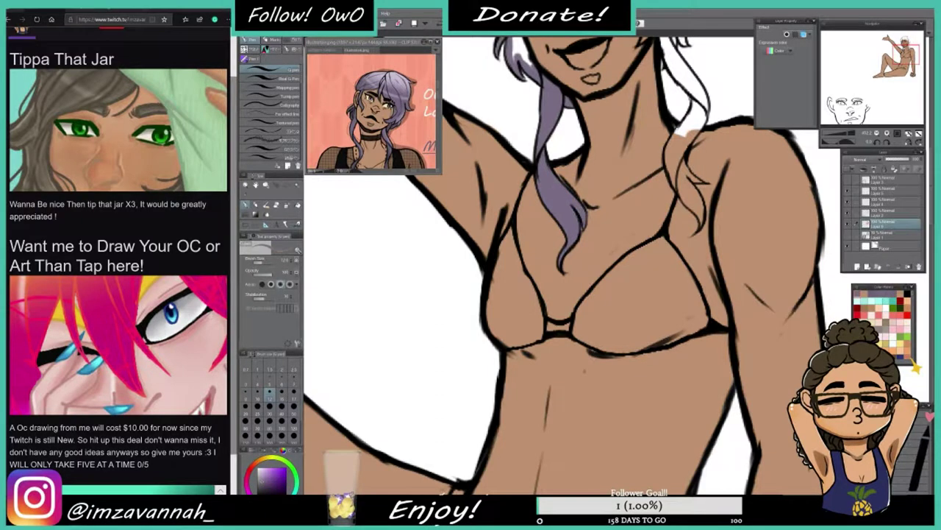
Paint the purple hair along the back strands and tips behind the ear on the figure's open-eye side.
scroll(573, 265, "up", 6)
mouse_move(535, 192)
left_mouse_down()
mouse_move(617, 77)
mouse_move(695, 70)
left_mouse_up()
mouse_move(592, 74)
left_mouse_down()
mouse_move(642, 213)
mouse_move(614, 279)
left_mouse_up()
scroll(537, 265, "down", 7)
scroll(537, 265, "up", 2)
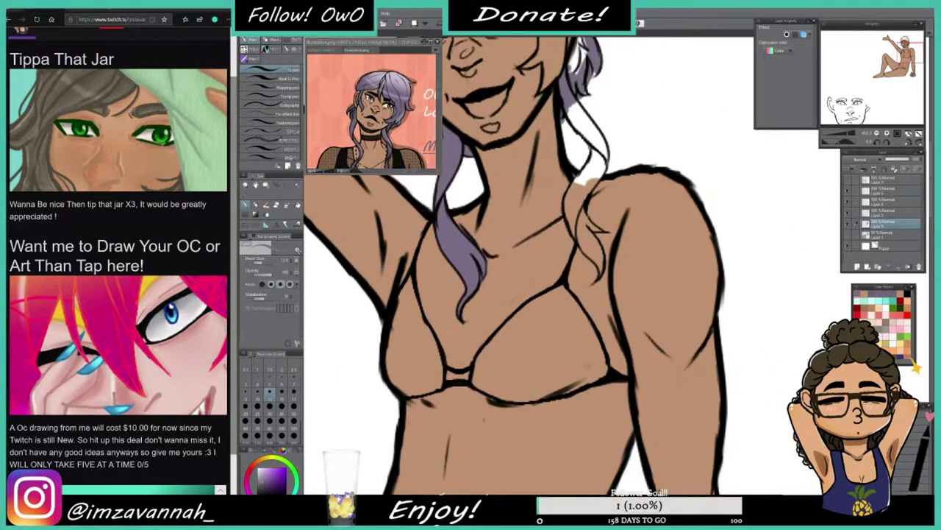
scroll(537, 265, "up", 6)
scroll(537, 265, "down", 6)
scroll(536, 264, "up", 6)
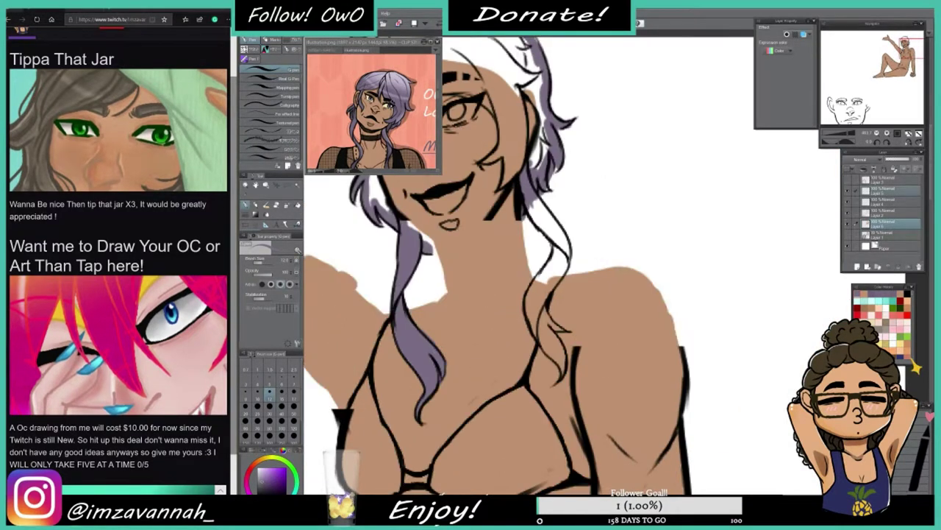
Run the Remove dust filter on the line-art layer to clean up stray specks.
key("ctrl+0")
key("alt+e")
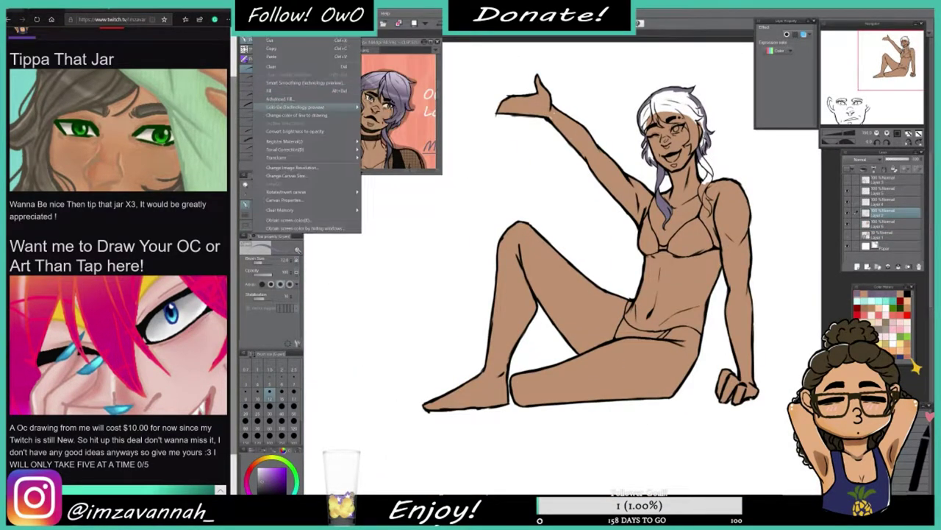
key("Return")
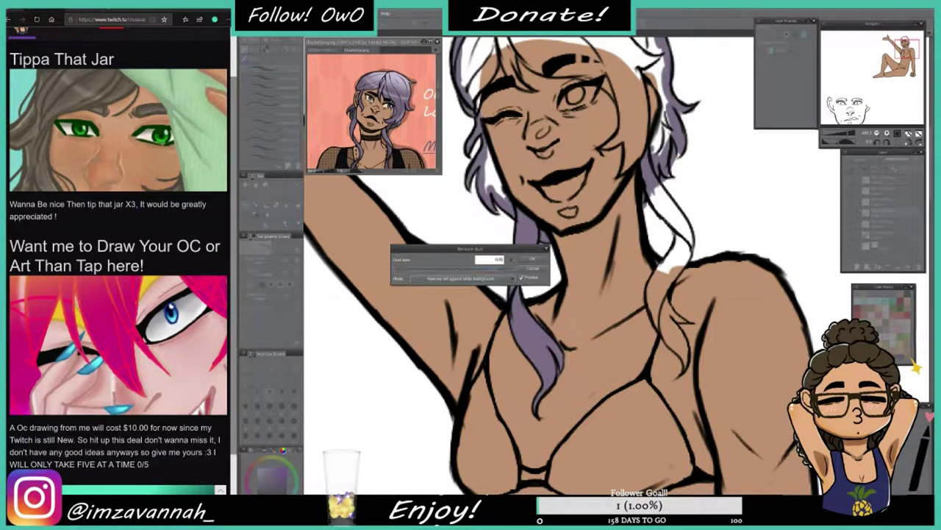
key("Return")
Paint the long lock over the shoulder, the winking-side hair and most of the crown with the purple hair colour.
mouse_move(656, 184)
left_mouse_down()
mouse_move(687, 246)
mouse_move(659, 294)
mouse_move(681, 346)
left_mouse_up()
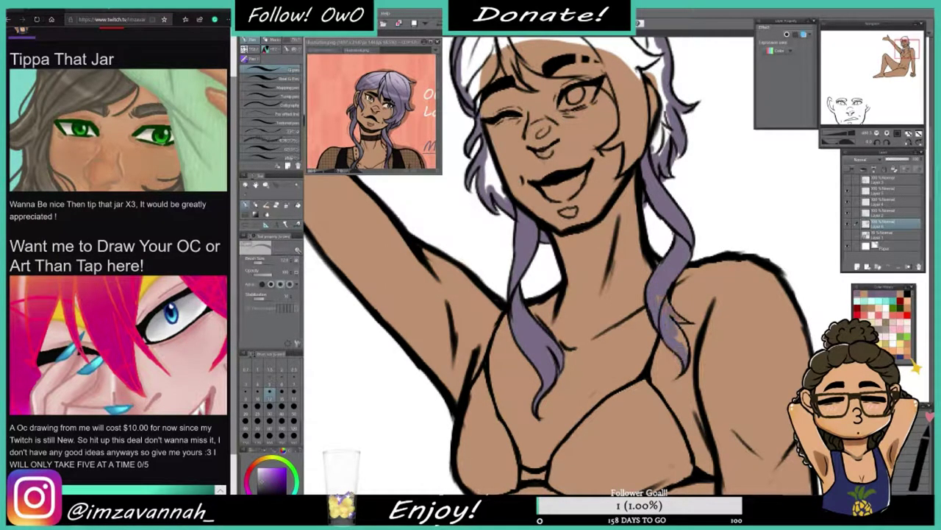
scroll(561, 265, "up", 3)
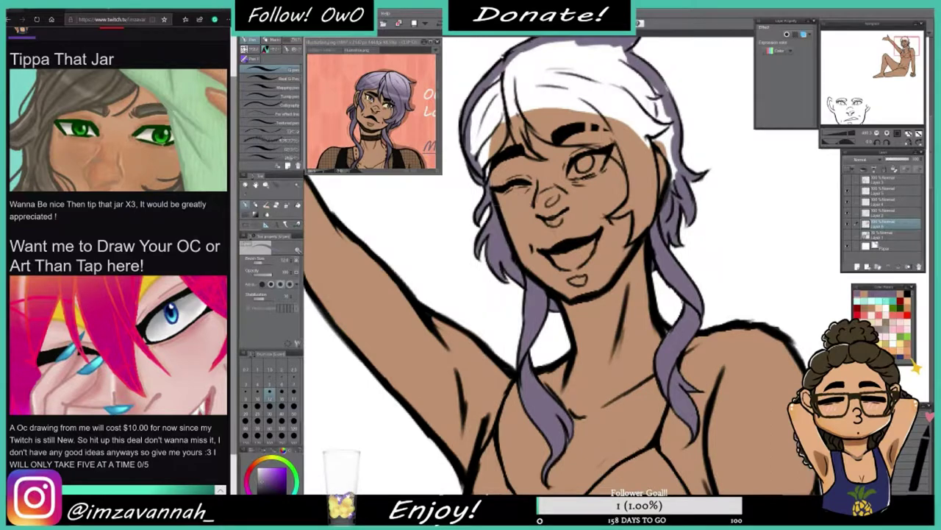
mouse_move(507, 83)
left_mouse_down()
mouse_move(475, 159)
mouse_move(471, 324)
left_mouse_up()
scroll(554, 265, "up", 3)
mouse_move(507, 125)
left_mouse_down()
mouse_move(559, 169)
mouse_move(581, 118)
left_mouse_up()
left_click_drag(559, 265, 515, 206)
left_click_drag(647, 147, 640, 213)
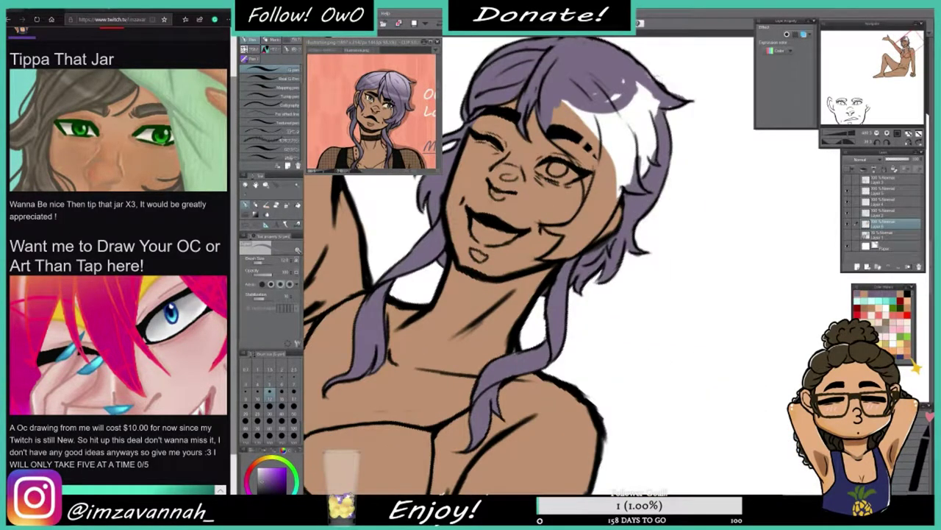
Fill the remaining white crown area, the open-eye-side fringe and the strand beside the cheek with purple.
left_click_drag(648, 92, 637, 177)
left_click_drag(596, 212, 544, 261)
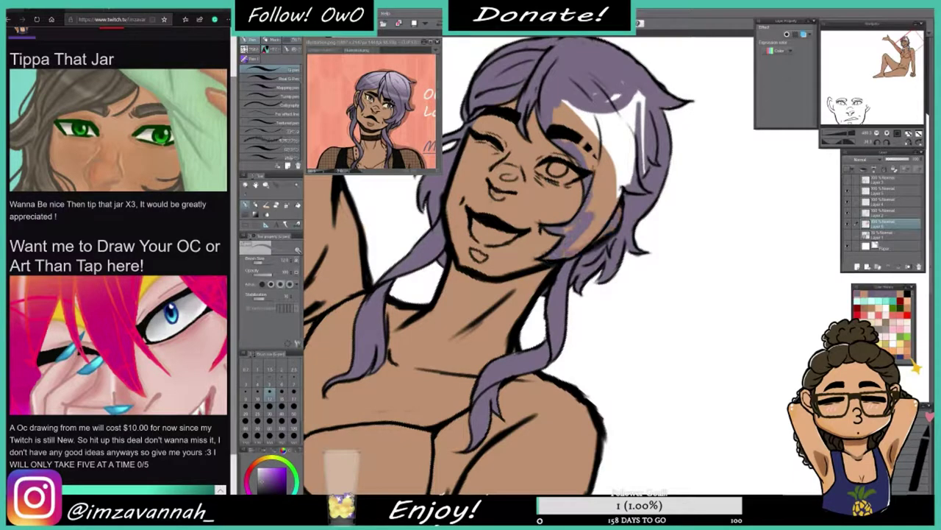
left_click_drag(637, 90, 614, 193)
left_click_drag(621, 190, 570, 250)
left_click_drag(621, 110, 575, 243)
left_click_drag(515, 206, 559, 265)
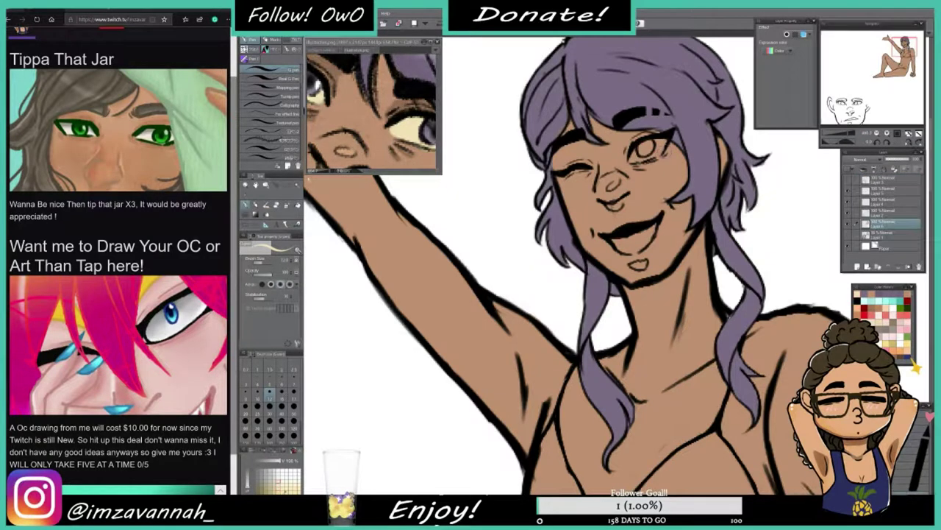
Colour the open eye's white and purple iris, and paint the smiling mouth with white teeth and a pink tongue.
left_click_drag(637, 141, 653, 154)
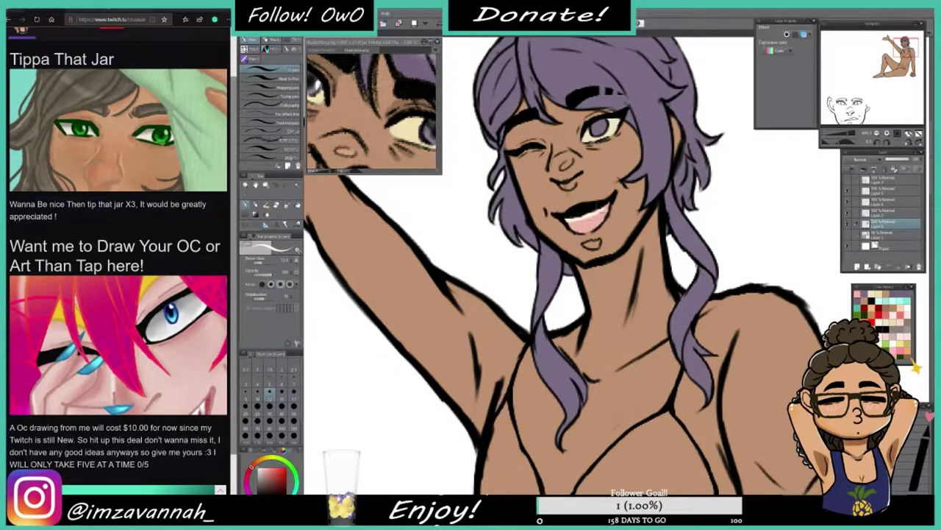
key("ctrl+0")
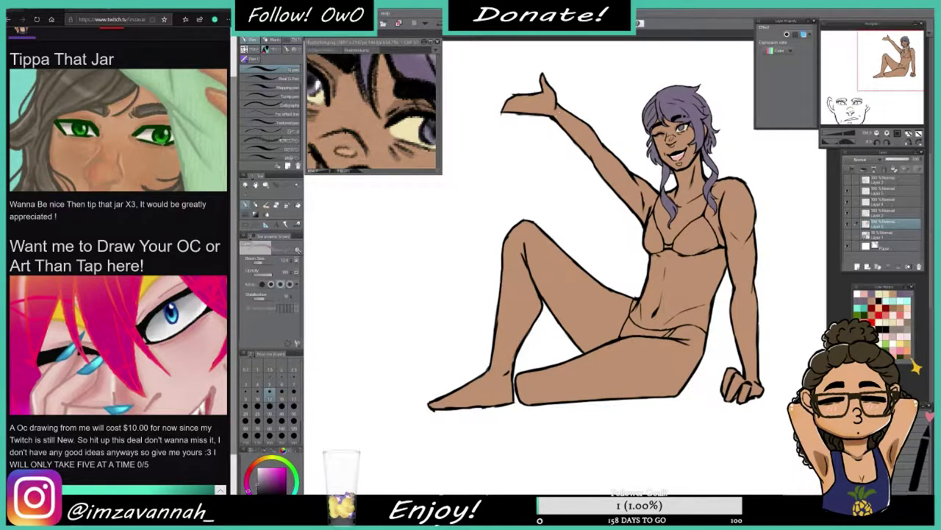
Trace dark grey inside the outline of the bikini cup nearest the supporting arm and start the other cup's edge.
scroll(742, 237, "up", 5)
left_click_drag(441, 335, 634, 297)
left_click_drag(571, 179, 632, 298)
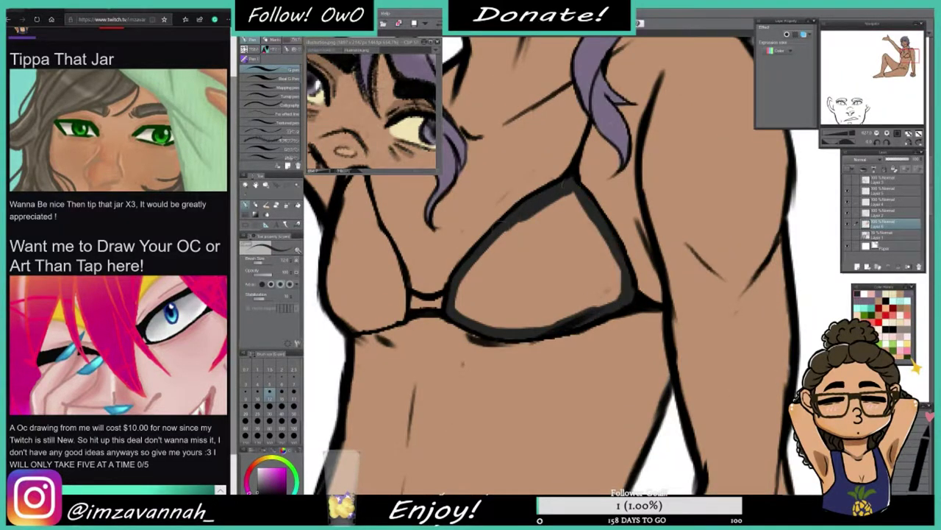
scroll(618, 264, "up", 3)
Retouch the black outline on top of the supporting arm's shoulder on the line-art layer.
left_click(882, 212)
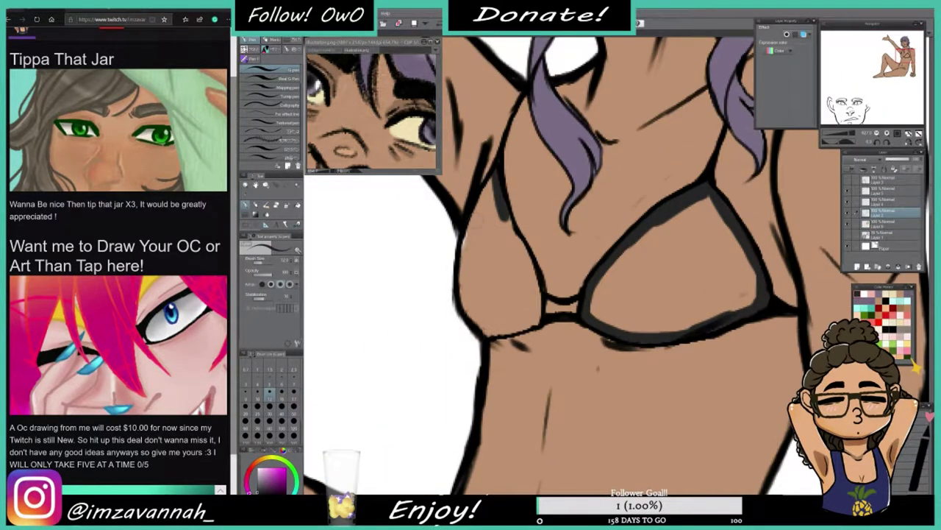
scroll(618, 221, "down", 4)
scroll(600, 182, "up", 5)
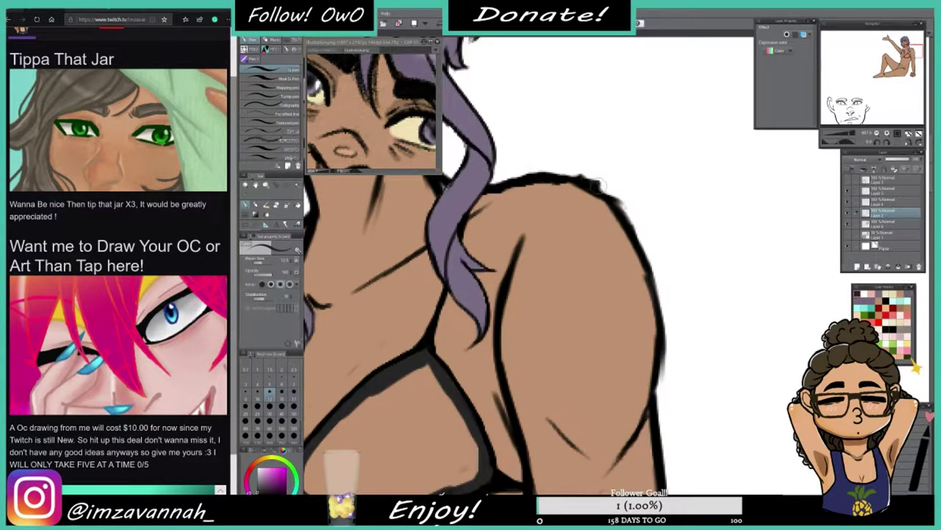
key("b")
left_click_drag(538, 178, 604, 189)
scroll(601, 184, "down", 4)
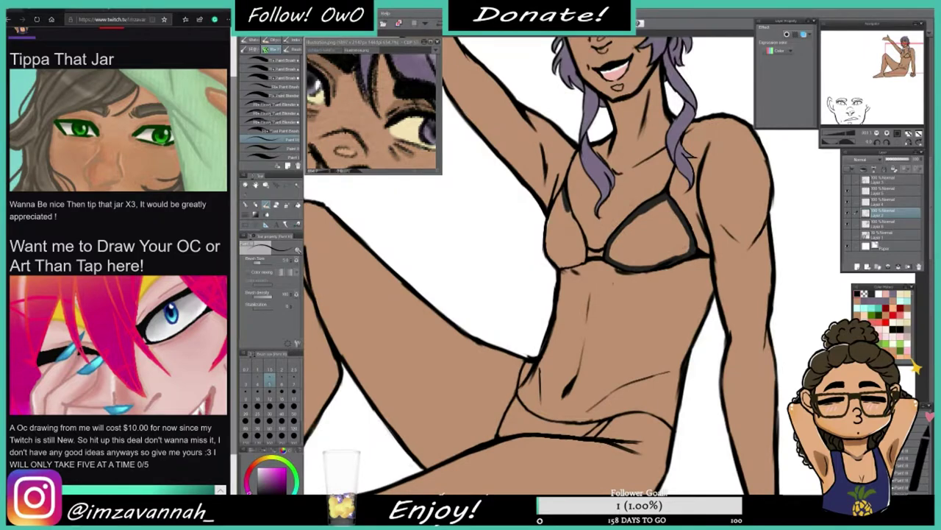
Fill both bikini cups and the connecting band between them with dark grey.
key("p")
scroll(618, 265, "up", 4)
left_click_drag(536, 272, 530, 441)
left_click_drag(588, 301, 647, 412)
left_click_drag(574, 264, 545, 412)
left_click_drag(574, 294, 537, 427)
scroll(617, 265, "down", 4)
scroll(618, 221, "up", 4)
left_click_drag(662, 169, 581, 272)
left_click_drag(573, 176, 645, 283)
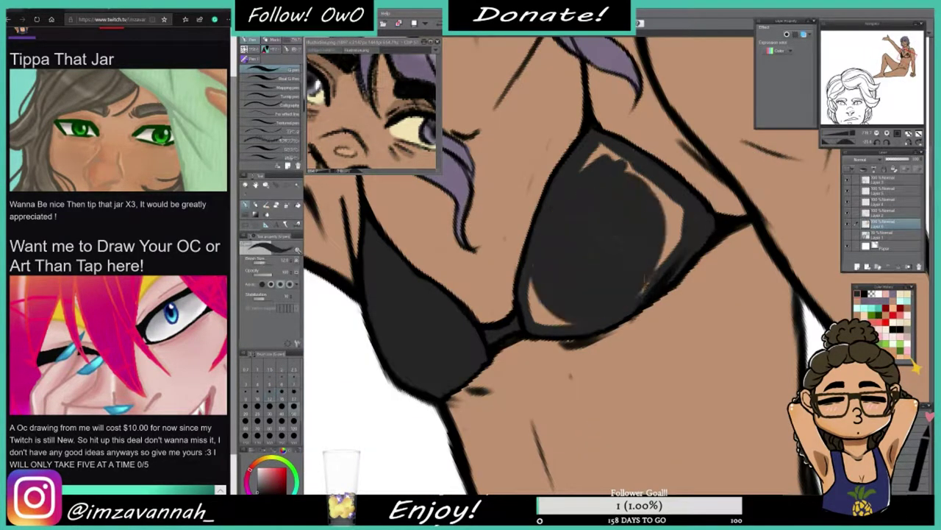
left_click_drag(665, 195, 548, 312)
scroll(507, 327, "down", 3)
Trace the bikini bottom's edges with dark grey and fill its interior up to the thigh line.
scroll(576, 315, "up", 3)
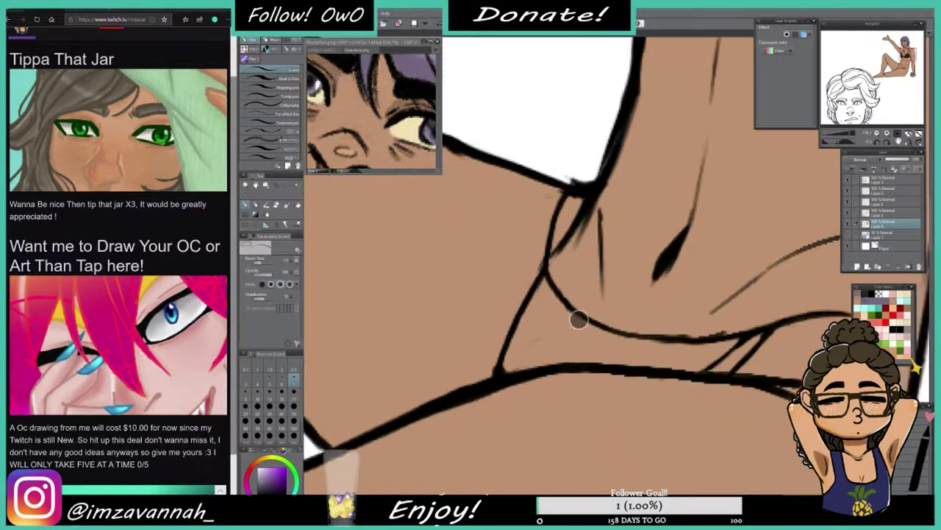
scroll(575, 315, "down", 3)
scroll(576, 315, "up", 3)
left_click_drag(530, 284, 772, 272)
left_click_drag(544, 221, 654, 279)
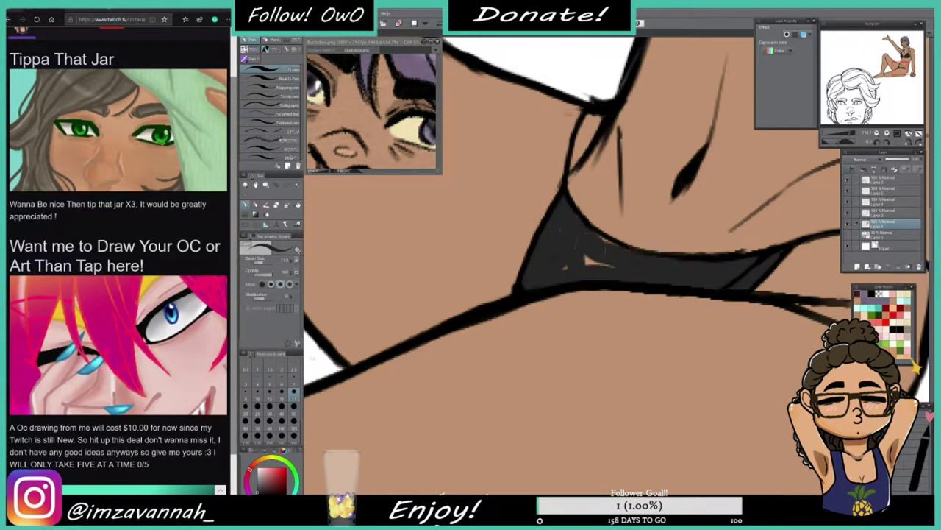
left_click_drag(588, 258, 610, 243)
scroll(574, 280, "down", 3)
Merge the extra layers down to combine the artwork's line-art and flat-colour layers.
left_click(890, 200)
key("ctrl+e")
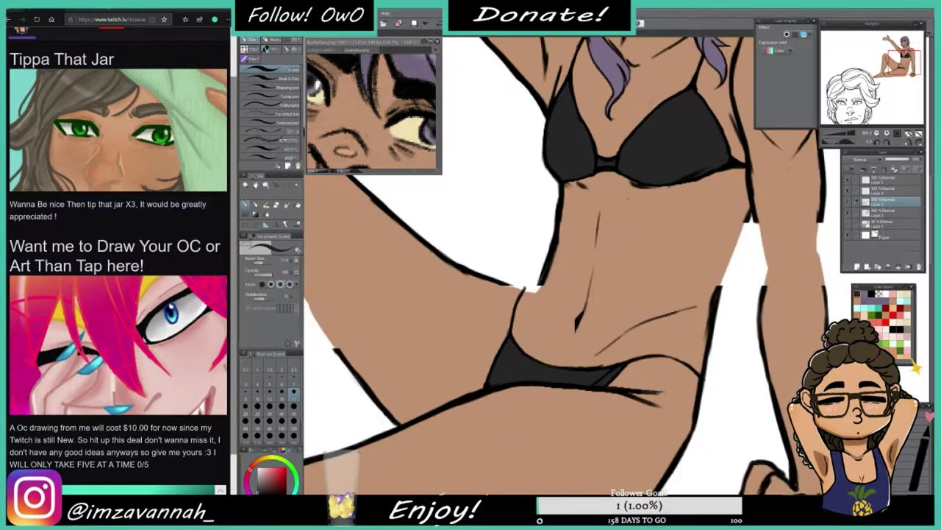
key("ctrl+e")
scroll(566, 264, "down", 5)
On the flat-colour layer, fill the second character's face and ears with the light skin tone from the blond reference.
left_click(890, 190)
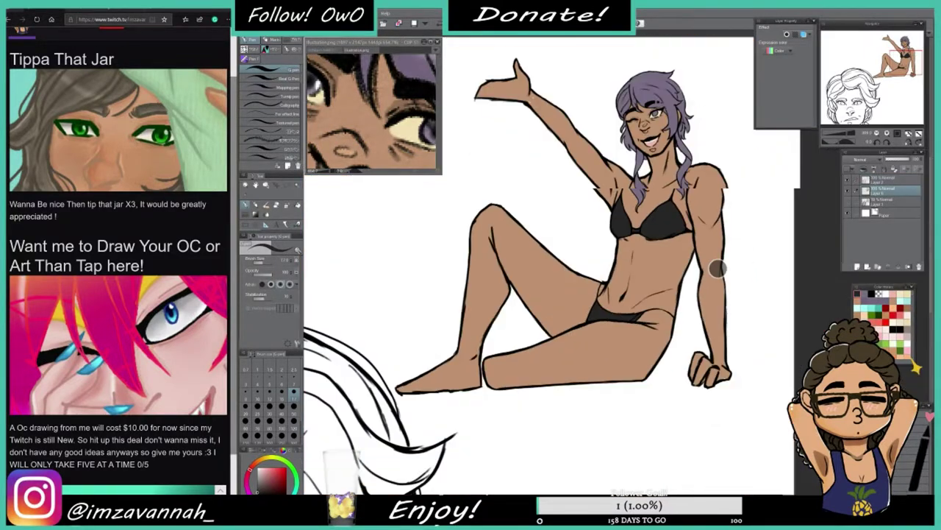
scroll(383, 412, "up", 3)
mouse_move(471, 162)
left_mouse_down()
mouse_move(469, 267)
mouse_move(531, 365)
mouse_move(741, 343)
mouse_move(751, 187)
mouse_move(470, 162)
left_mouse_up()
key("g")
left_click(611, 220)
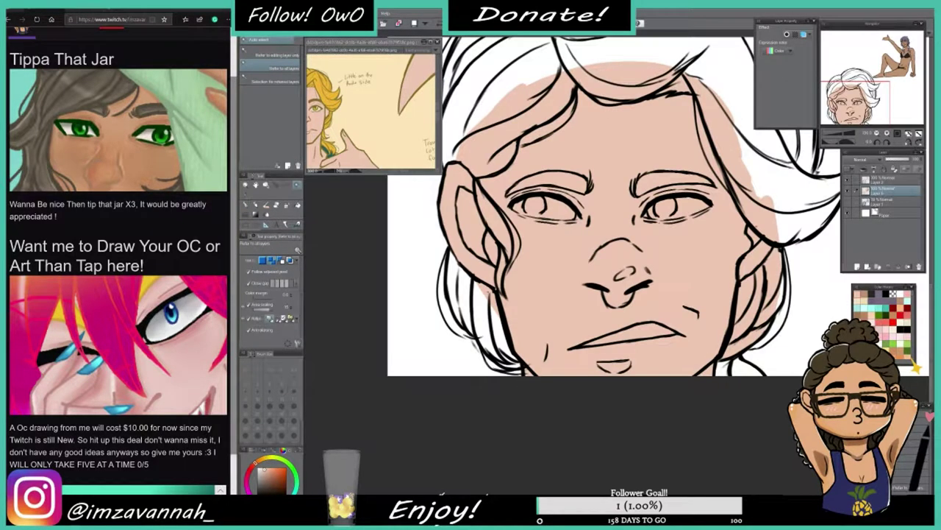
Paint the second character's hair behind both ears and the strand in front of the ear with golden yellow.
key("p")
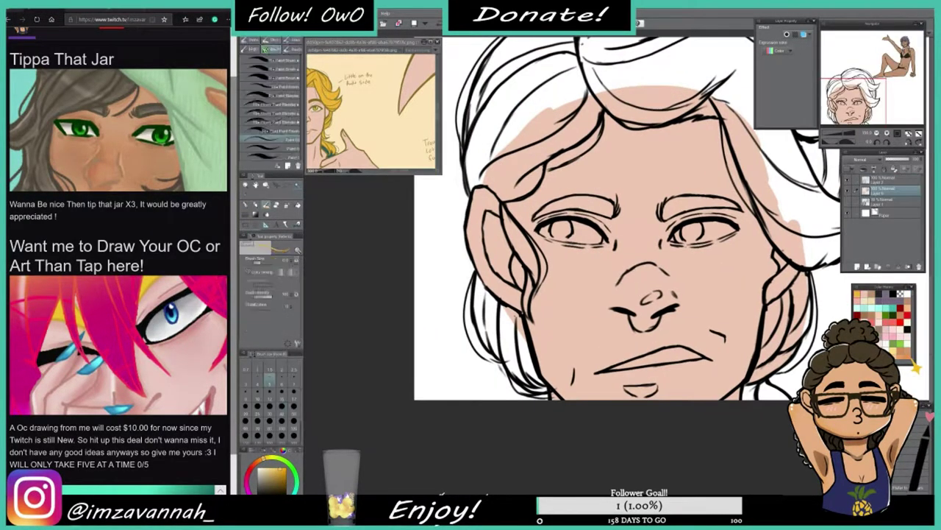
scroll(511, 294, "down", 5)
scroll(335, 464, "up", 5)
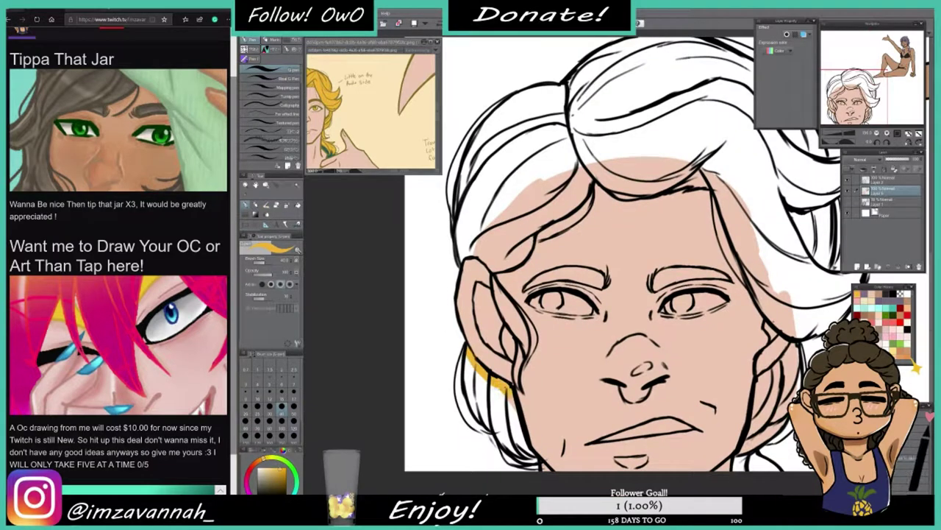
mouse_move(470, 357)
left_mouse_down()
mouse_move(492, 440)
mouse_move(504, 435)
left_mouse_up()
mouse_move(603, 353)
left_mouse_down()
mouse_move(541, 191)
mouse_move(489, 294)
left_mouse_up()
mouse_move(651, 269)
left_mouse_down()
mouse_move(618, 360)
mouse_move(637, 353)
left_mouse_up()
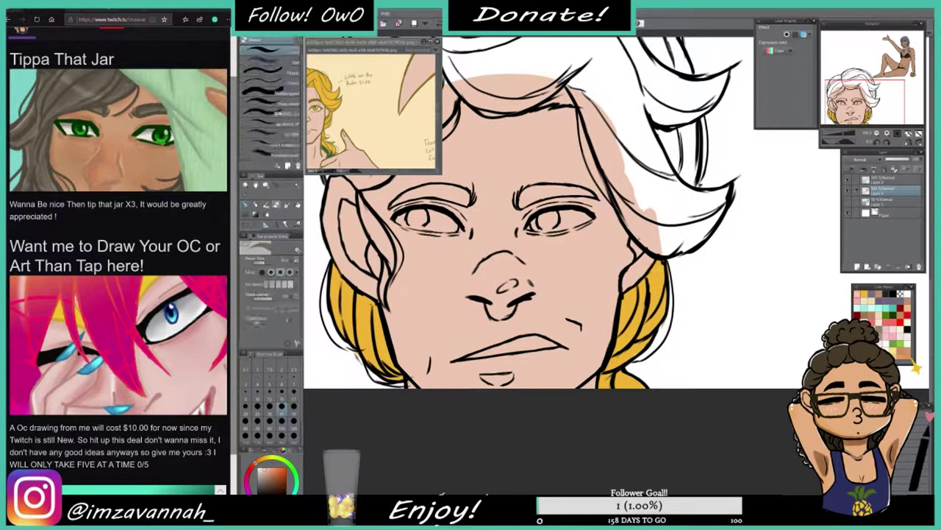
left_click_drag(515, 257, 581, 346)
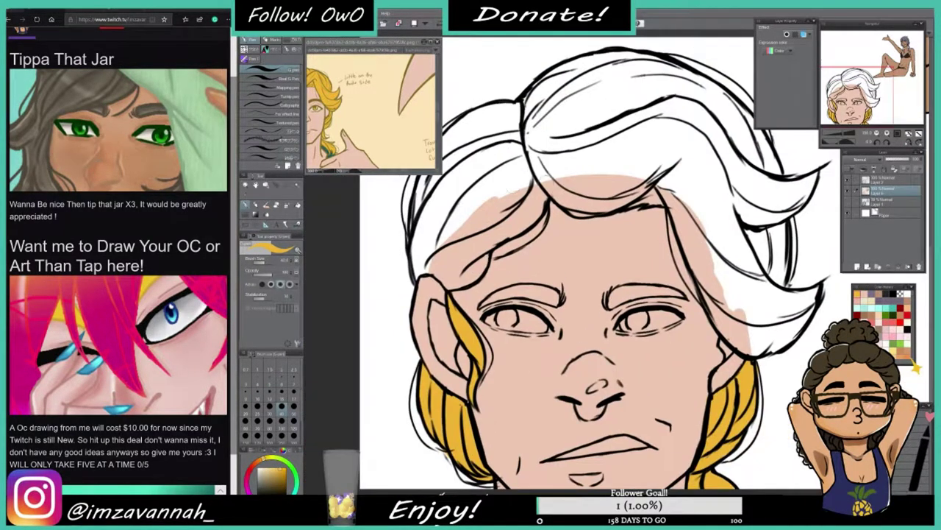
Trace golden yellow along the second character's fringe, the side of the hair and the start of the crown.
left_click_drag(548, 190, 438, 289)
left_click_drag(514, 258, 571, 292)
mouse_move(489, 201)
left_mouse_down()
mouse_move(580, 137)
mouse_move(699, 92)
left_mouse_up()
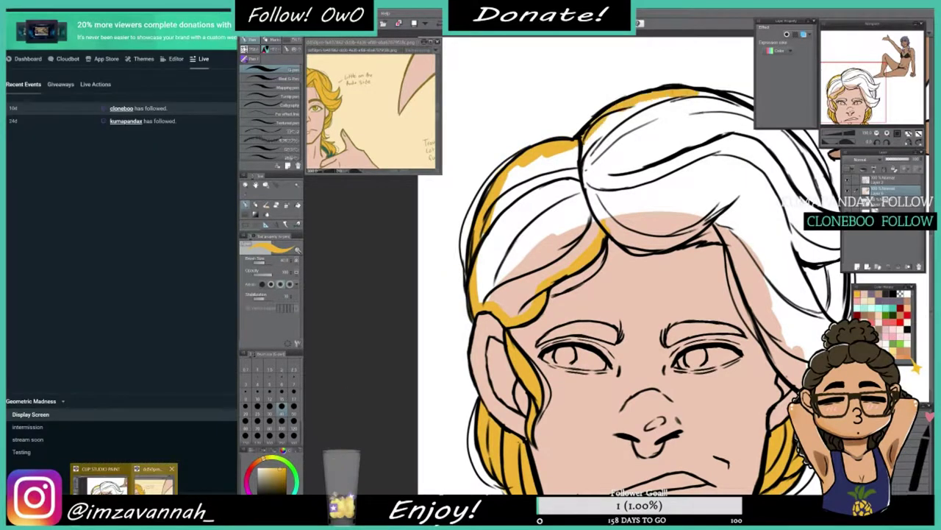
left_click_drag(588, 295, 467, 298)
Continue the golden yellow edge over the crown, flicked tips and far hairline, and fill the enclosed hair.
left_click_drag(625, 110, 709, 195)
left_click_drag(717, 221, 757, 217)
left_click_drag(721, 269, 691, 401)
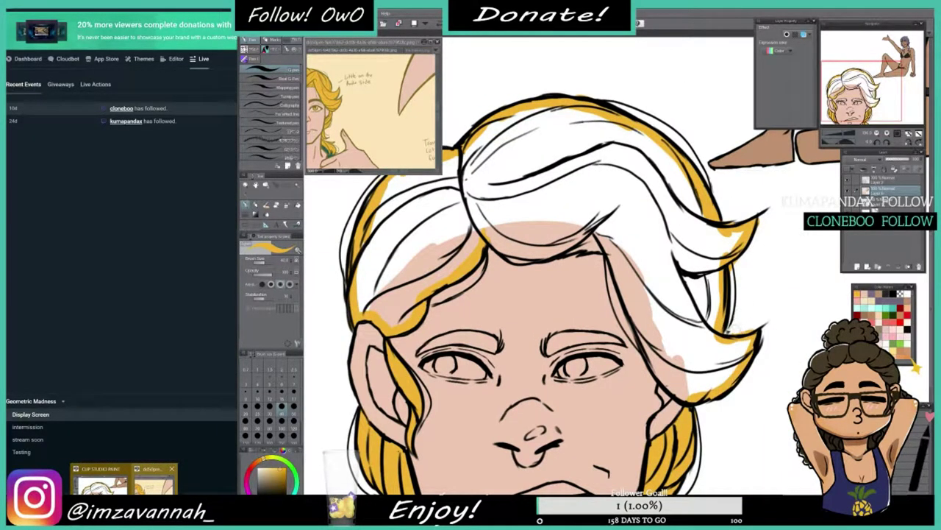
key("g")
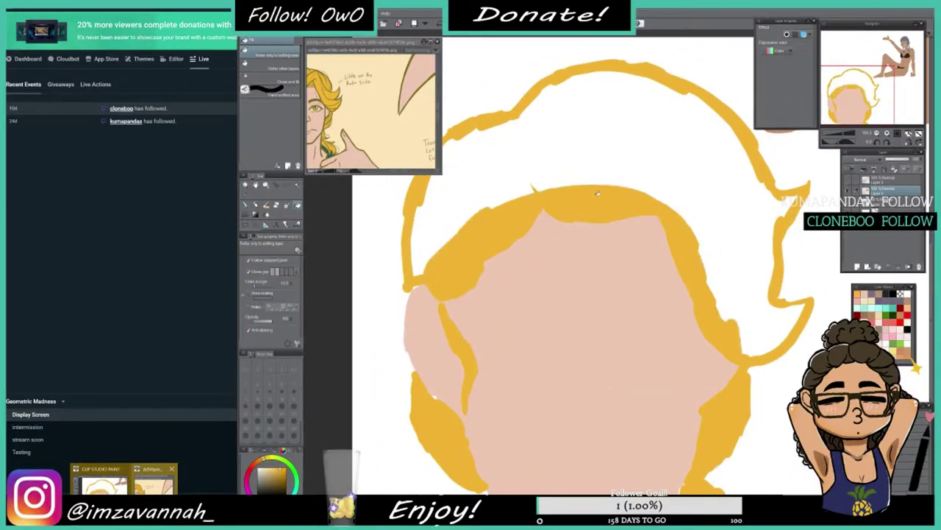
key("b")
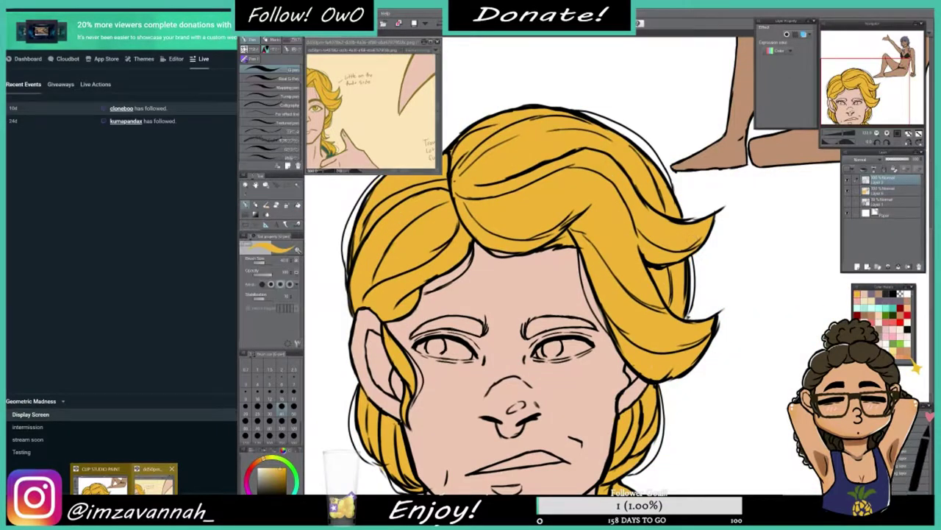
Try to redraw the blond head's crown outline with a black brush stroke.
scroll(581, 264, "down", 3)
scroll(574, 221, "up", 3)
left_click(270, 390)
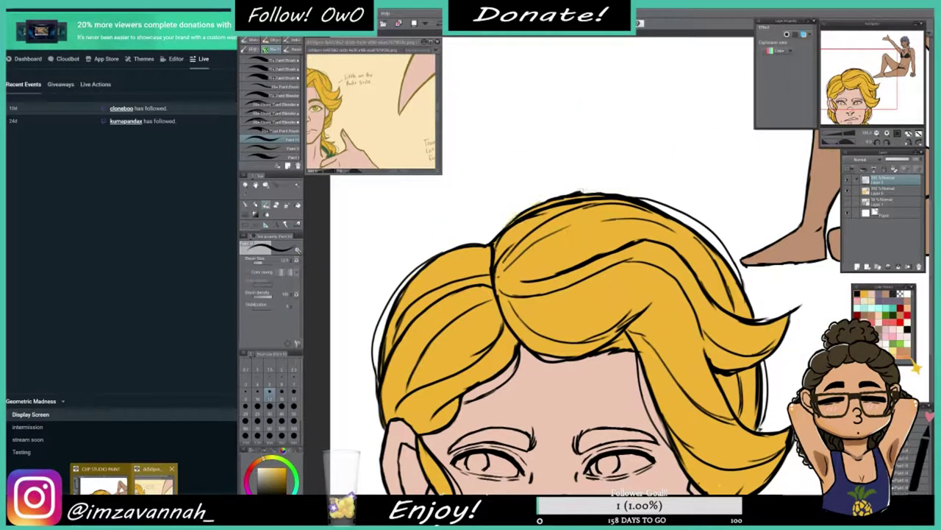
scroll(548, 206, "up", 2)
scroll(515, 258, "down", 4)
scroll(418, 295, "up", 5)
left_click_drag(573, 197, 519, 291)
key("ctrl+z")
left_click_drag(670, 146, 519, 297)
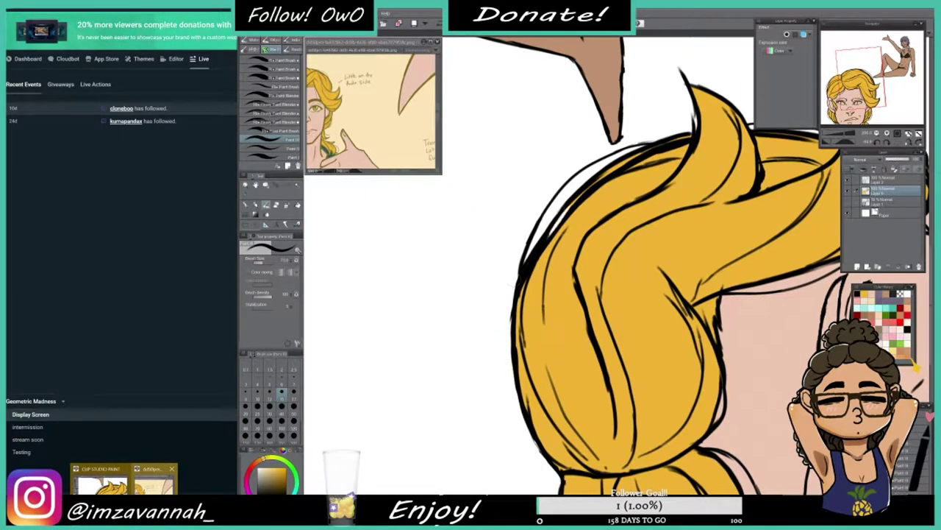
key("ctrl+z")
Try several black strokes along the crown's outer edge on the line-art layer, undoing each one.
left_click(882, 178)
left_click_drag(666, 144, 522, 265)
key("ctrl+z")
left_click_drag(694, 136, 550, 233)
key("ctrl+z")
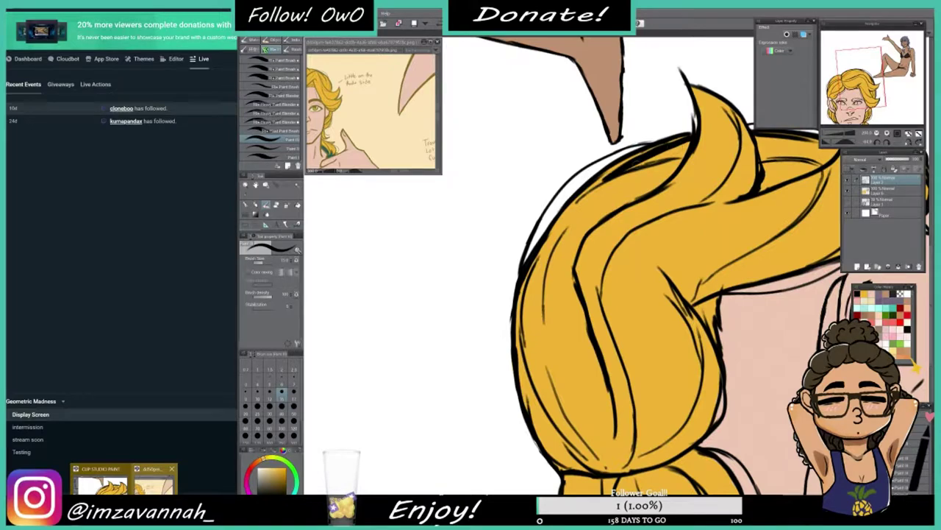
key("ctrl+z")
left_click_drag(661, 147, 525, 261)
key("ctrl+z")
Try to close the gap along the blond crown's outer outline with a stroke and undo it.
left_click_drag(684, 137, 570, 182)
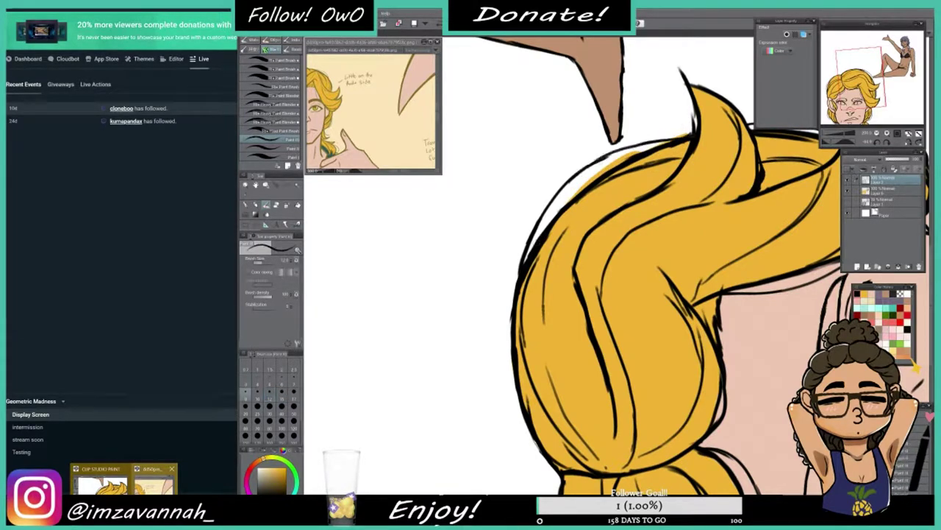
left_click(882, 190)
key("ctrl+z")
key("ctrl+minus")
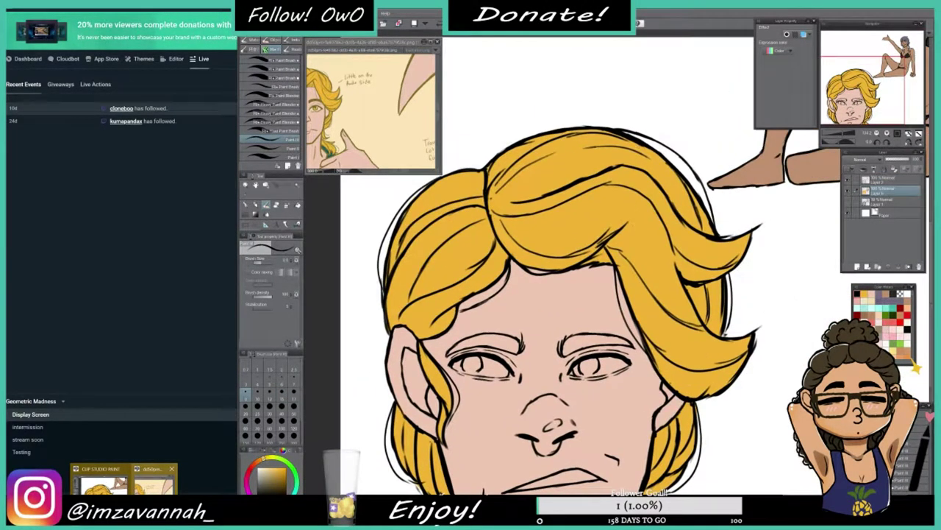
key("ctrl+plus")
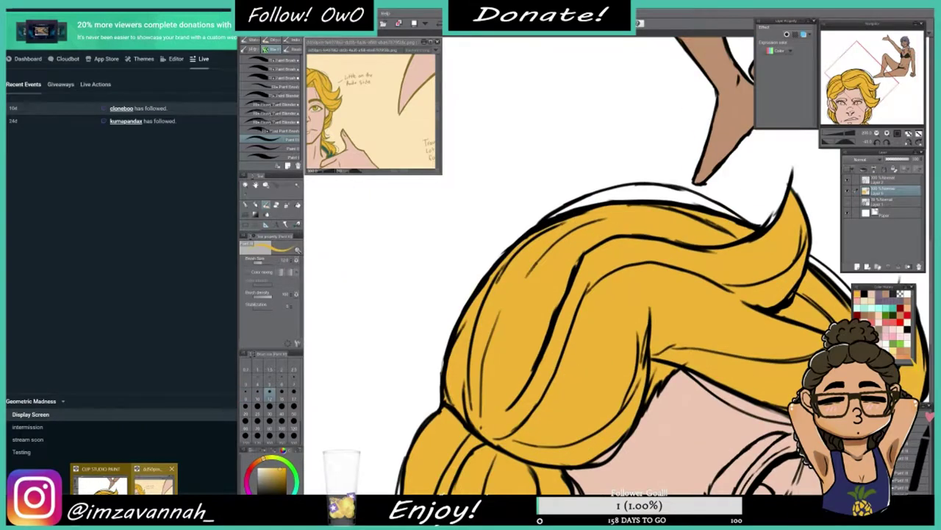
Try to erase the stray outer outline around the blond crown on the line-art layer and revert the attempt.
left_click(882, 178)
key("ctrl+minus")
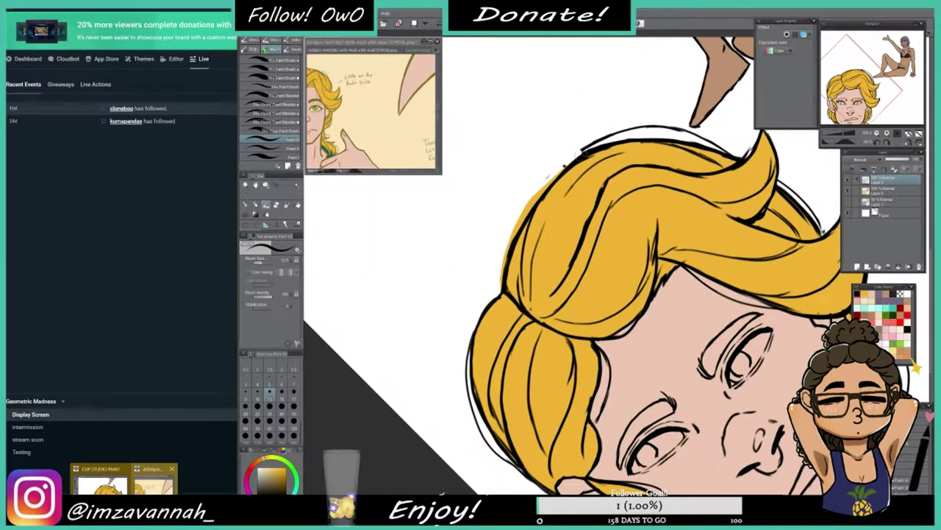
key("minus")
key("ctrl+z")
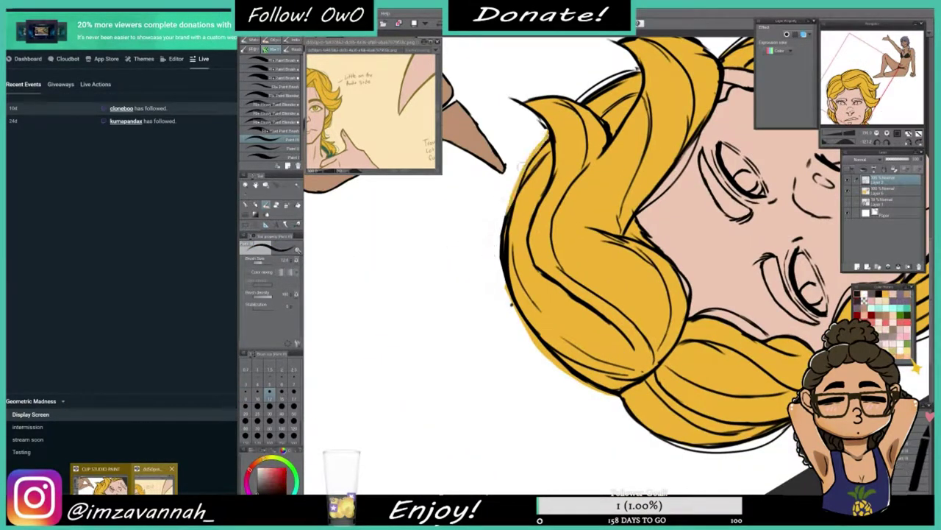
key("ctrl+@")
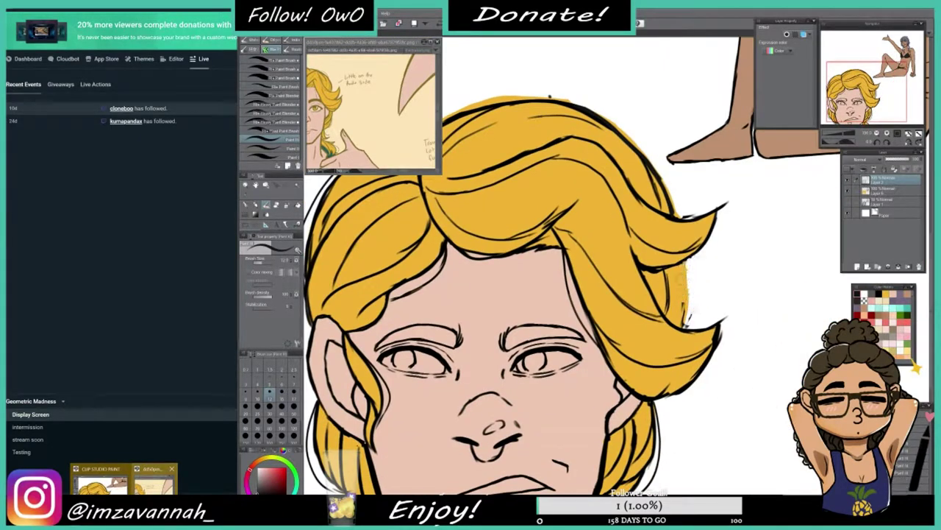
key("minus")
key("ctrl+@")
left_click(882, 189)
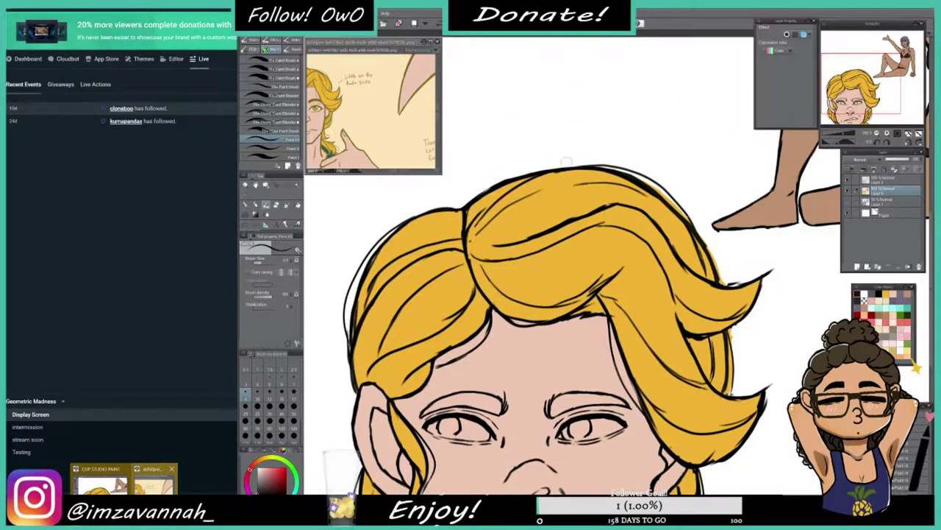
key("p")
key("b")
left_click(883, 178)
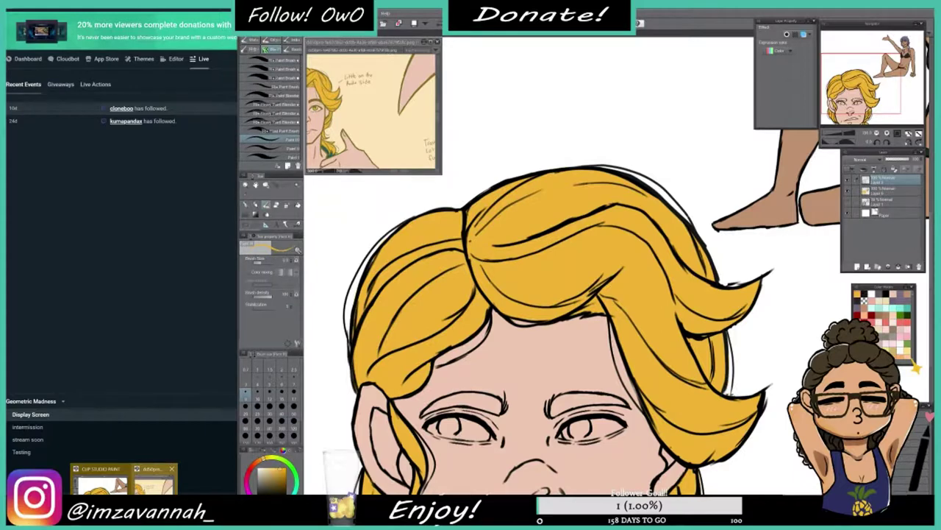
key("ctrl+0")
key("ctrl+plus")
key("minus")
key("ctrl+plus")
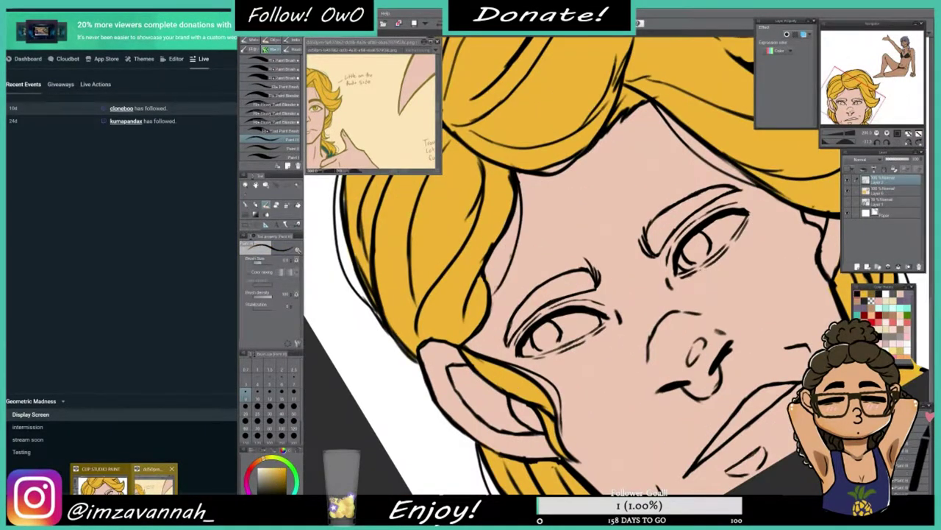
key("ctrl+0")
key("ctrl+plus")
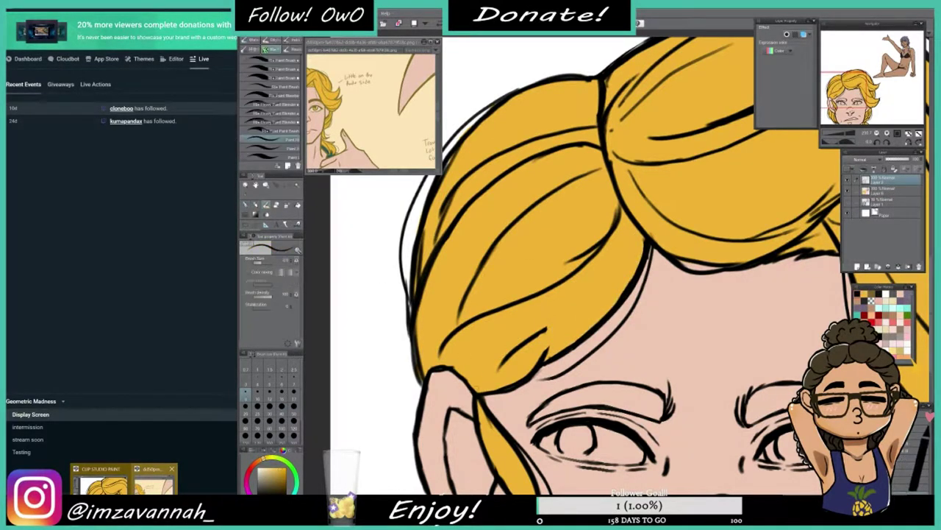
key("ctrl+minus")
Fill both of the blond character's eyebrows with golden yellow on the colour layer.
key("b")
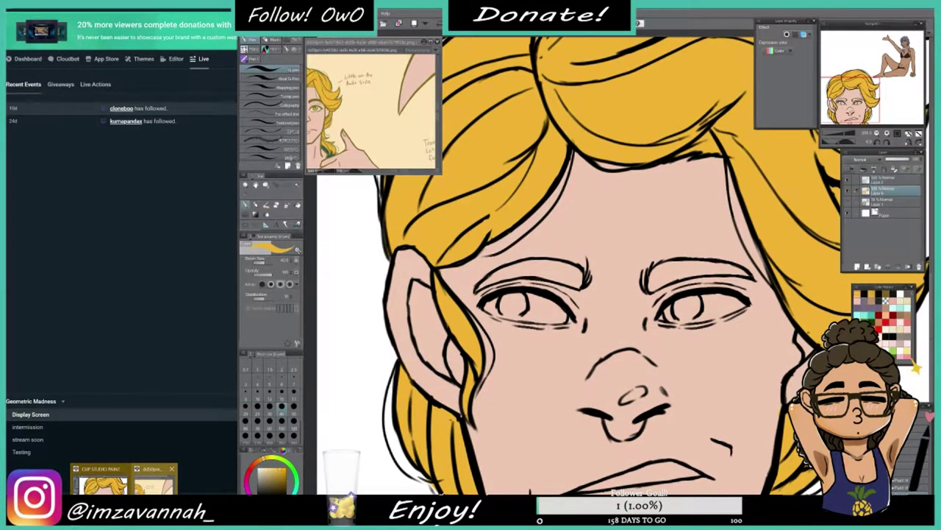
key("ctrl+plus")
key("ctrl+plus")
left_click_drag(404, 250, 500, 234)
left_click_drag(324, 250, 515, 228)
left_click_drag(397, 221, 559, 214)
key("ctrl+minus")
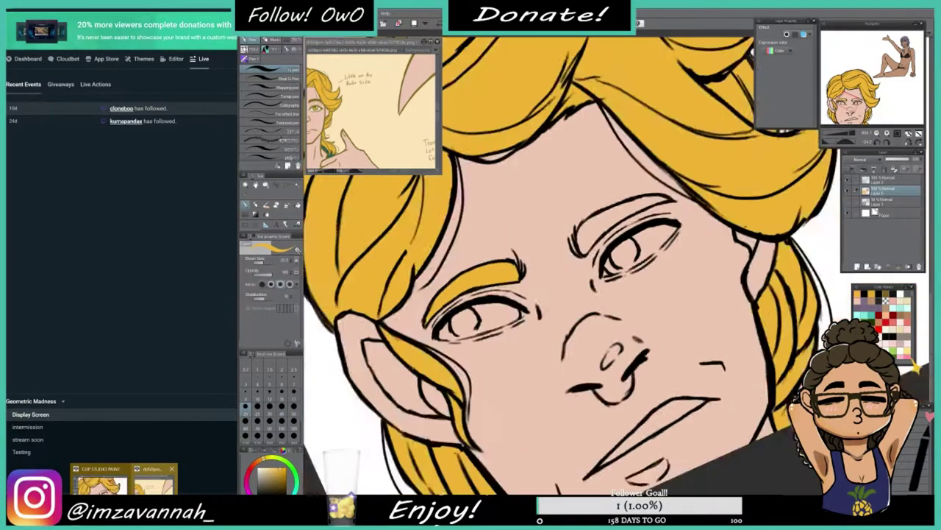
key("ctrl+plus")
left_click_drag(483, 221, 412, 397)
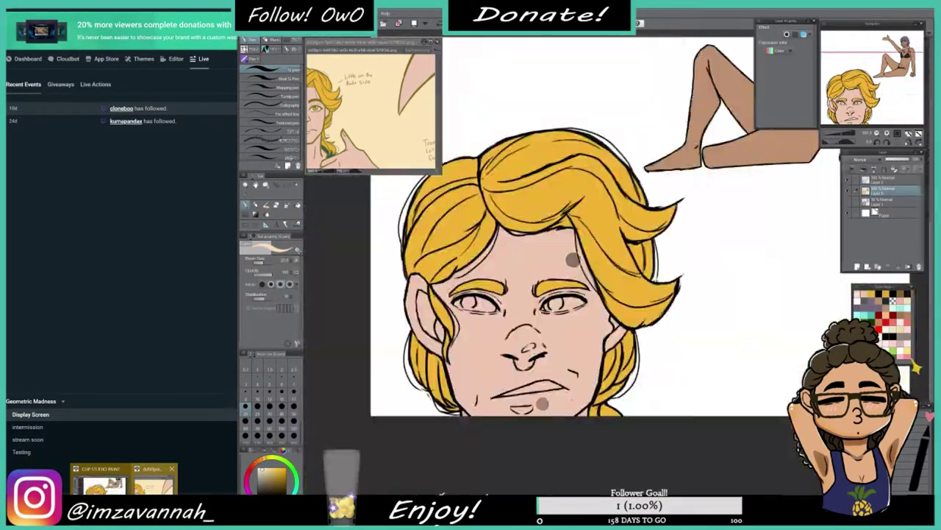
Paint the blond character's eye whites in light cream and both irises in golden yellow.
key("ctrl+plus")
left_click_drag(647, 221, 585, 316)
left_click_drag(515, 324, 640, 224)
mouse_move(581, 236)
left_mouse_down()
mouse_move(544, 291)
mouse_move(559, 294)
left_mouse_up()
left_click_drag(526, 261, 566, 298)
left_click(897, 147)
key("ctrl+0")
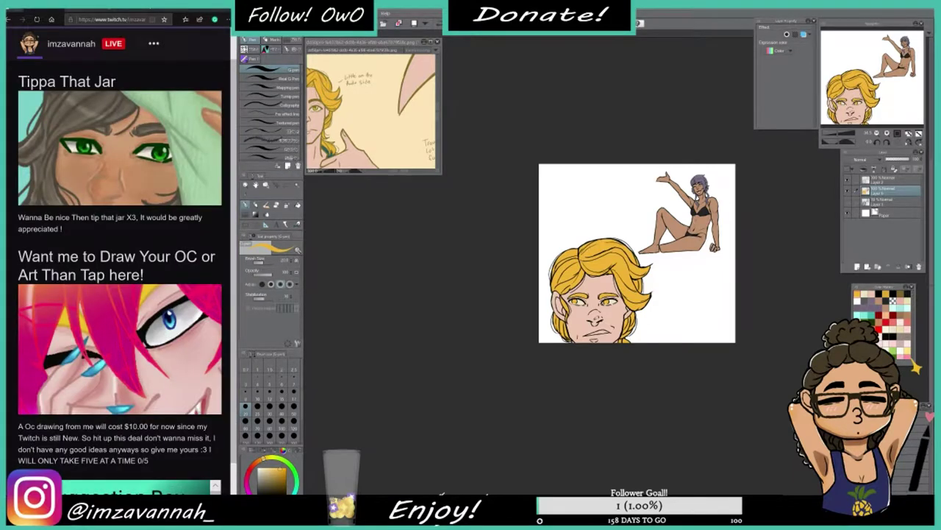
Try a lasso selection on the seated figure's face on the line-art layer, undo the change and clear the selection.
scroll(713, 191, "up", 8)
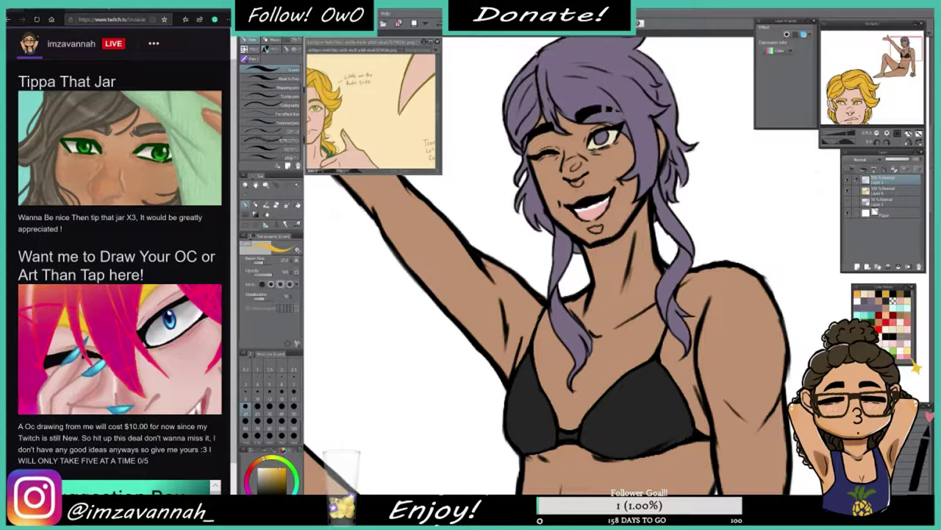
key("m")
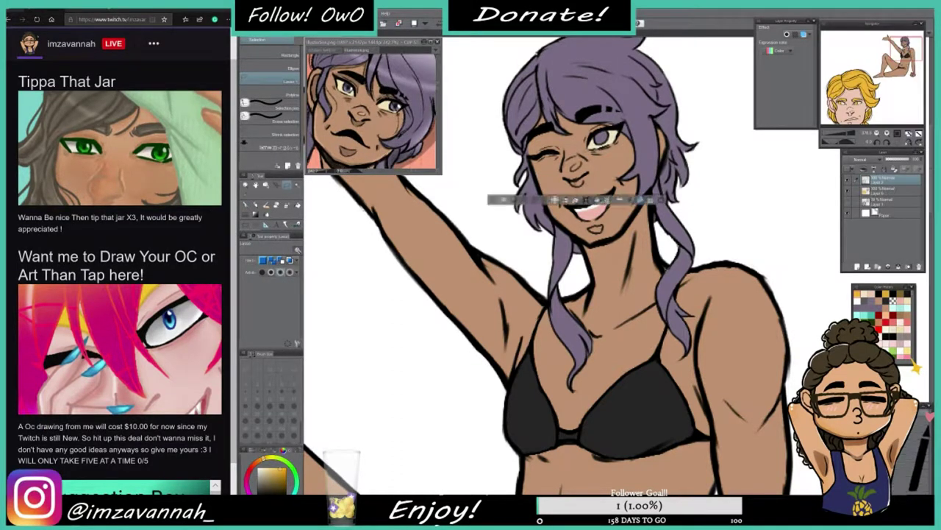
key("ctrl+z")
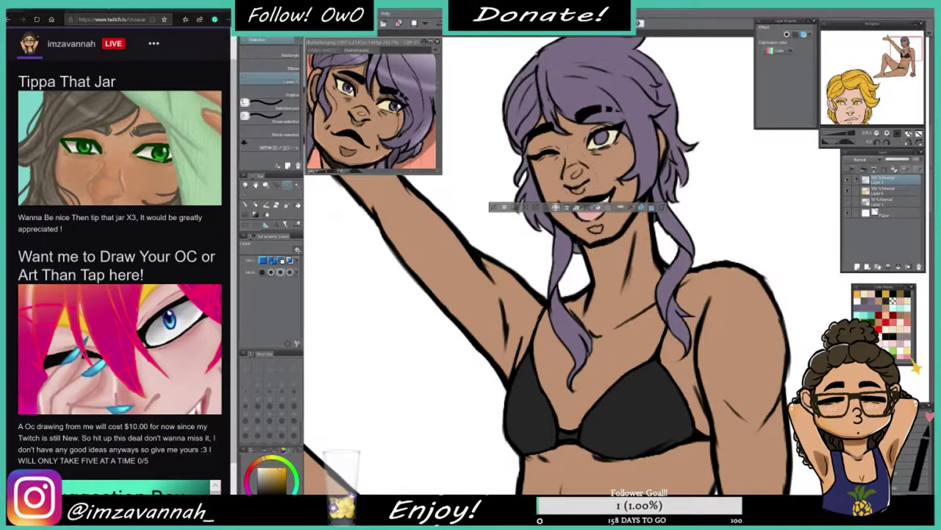
key("ctrl+d")
Fill the blond character's mouth with light pink on the colour layer.
scroll(706, 121, "down", 8)
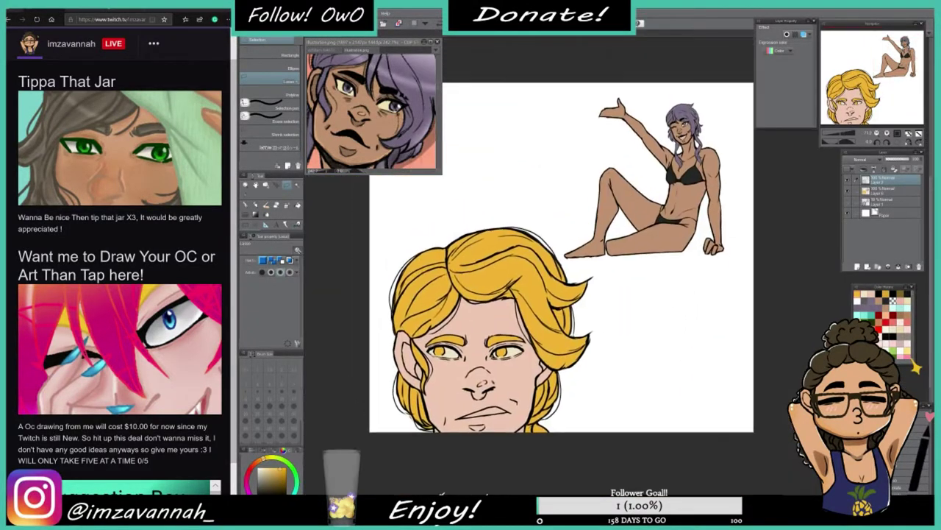
scroll(559, 257, "up", 10)
key("p")
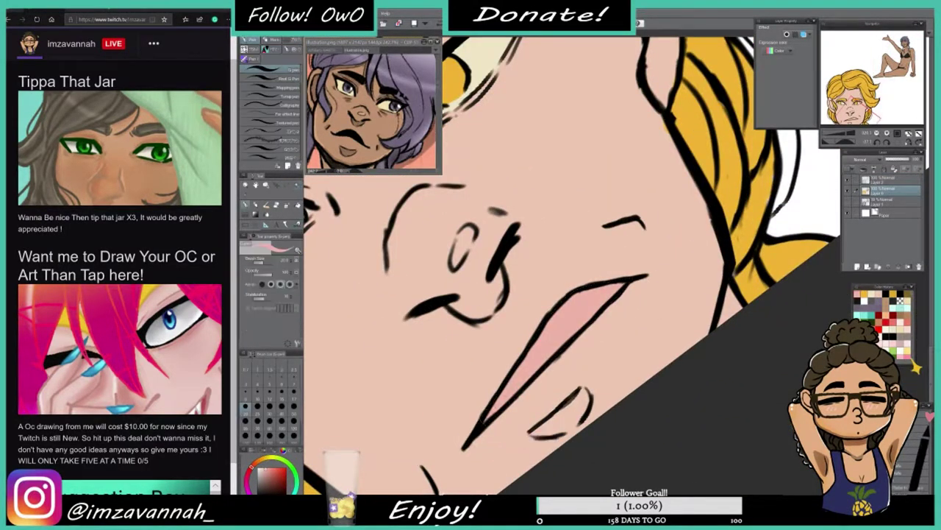
Repaint the blond character's eye whites in near-white and add a white strip of teeth above the pink of the mouth.
scroll(634, 259, "down", 6)
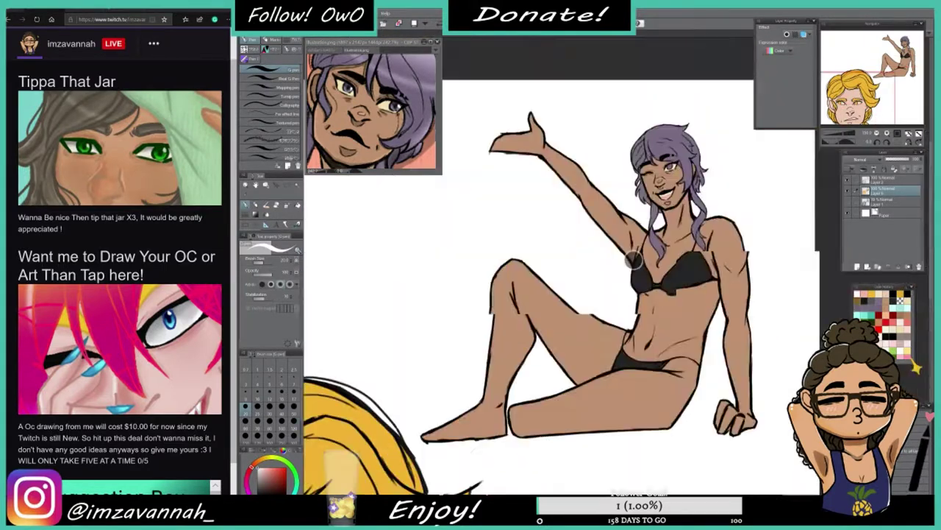
scroll(634, 259, "up", 6)
scroll(699, 168, "up", 4)
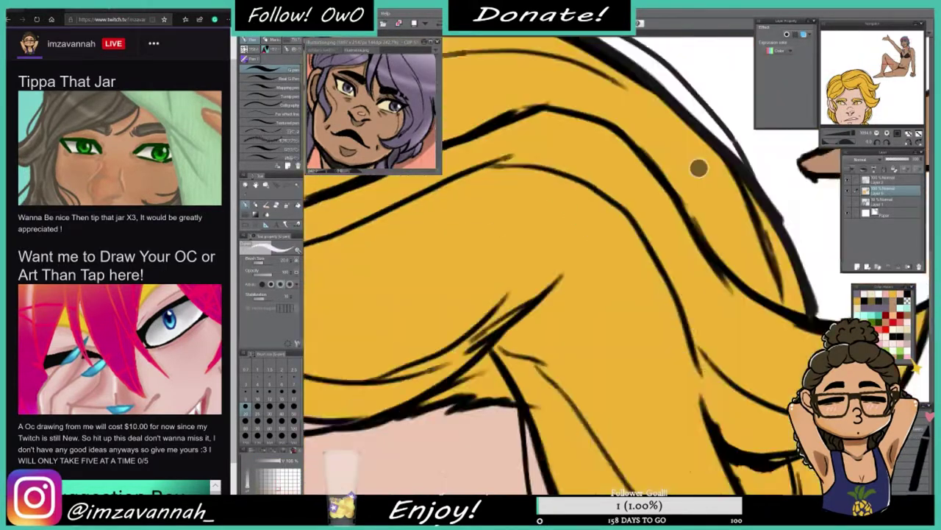
scroll(603, 160, "down", 3)
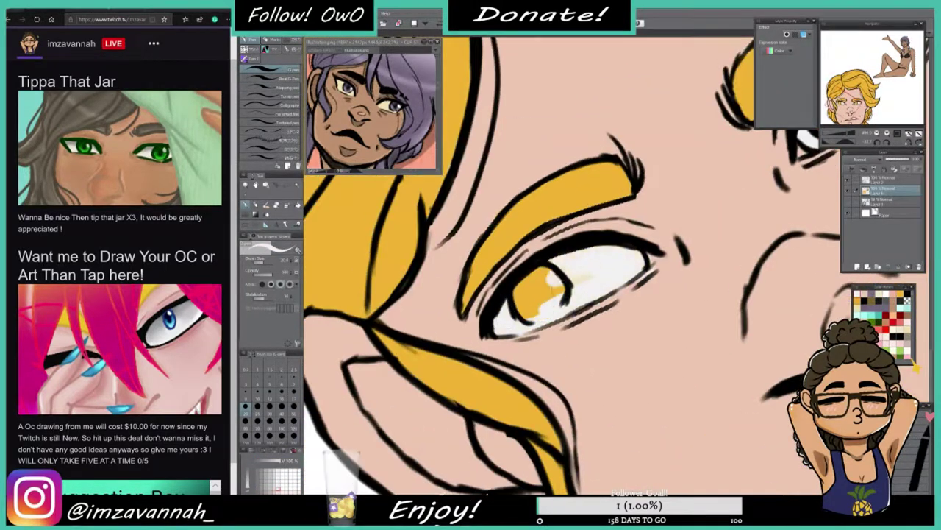
scroll(581, 265, "down", 4)
Lasso the blond character's eyes and brows on the line-art layer, nudge them slightly sideways and clear the selection.
key("m")
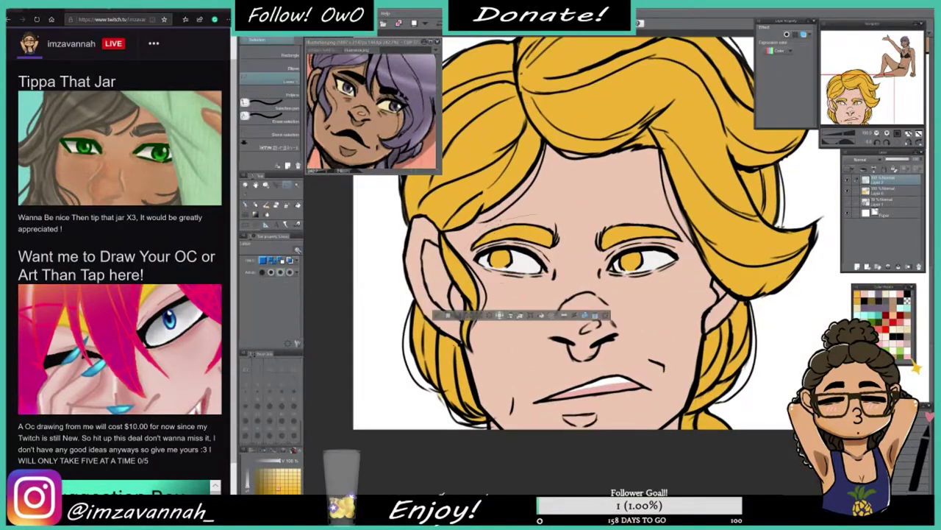
mouse_move(688, 257)
left_mouse_down()
mouse_move(596, 220)
mouse_move(684, 279)
left_mouse_up()
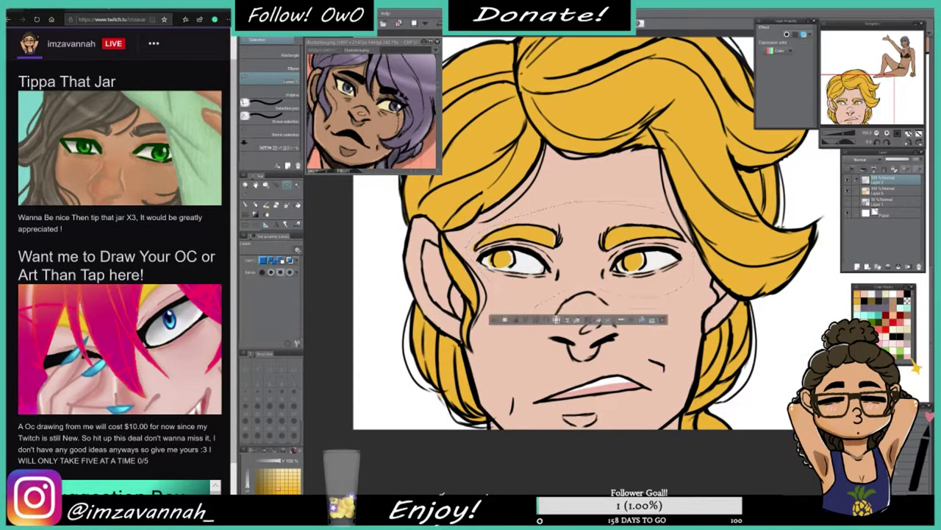
key("ctrl+d")
Touch up the white, yellow and skin colours around both eyes to match their line art.
key("p")
scroll(559, 294, "up", 3)
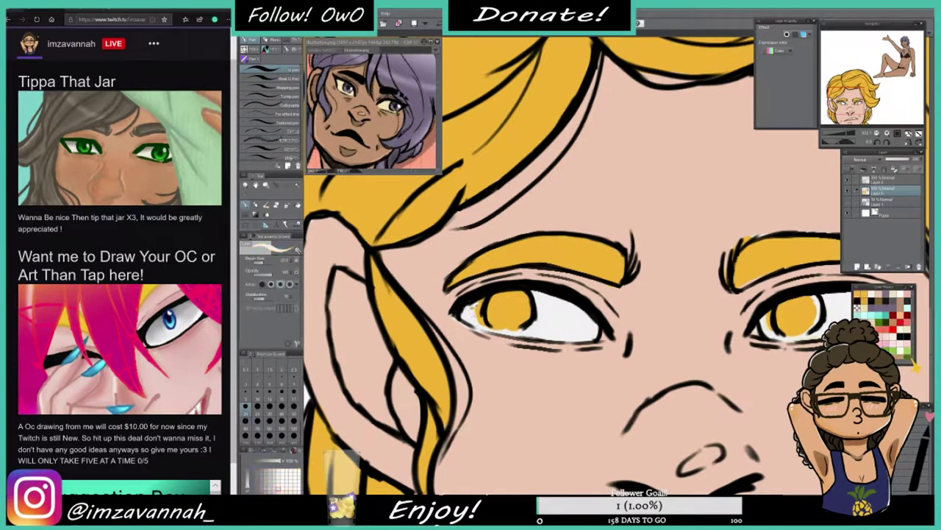
left_click_drag(632, 309, 481, 278)
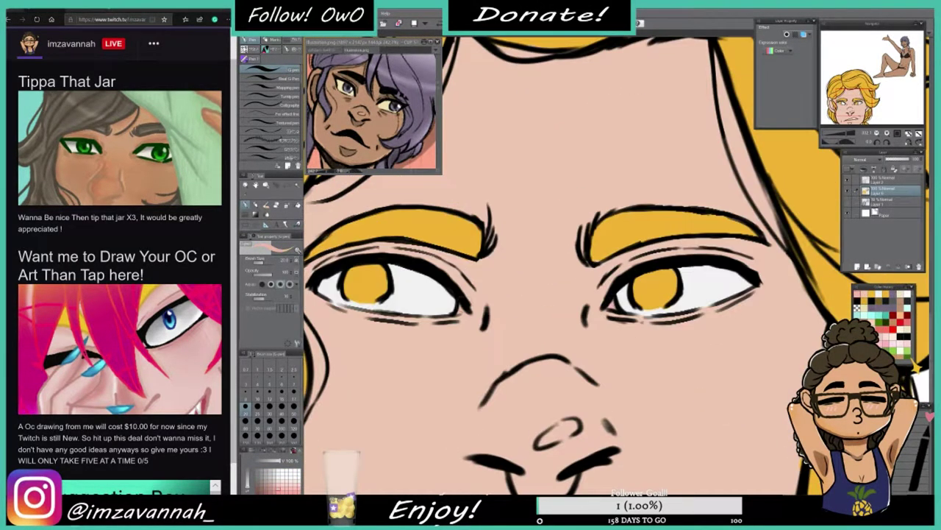
key("ctrl+0")
key("ctrl+plus")
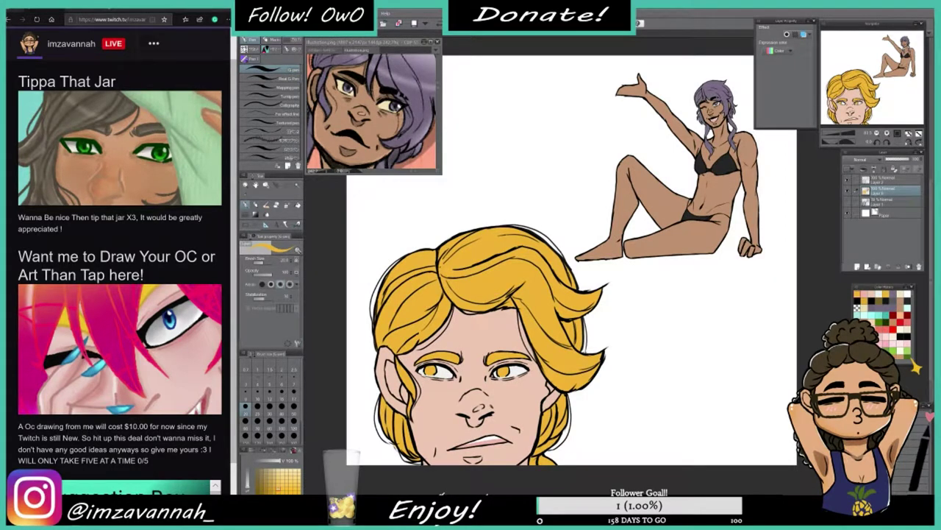
Paint a solid coral-pink heart on the seated figure's larger black bikini cup.
key("ctrl+plus")
key("ctrl+plus")
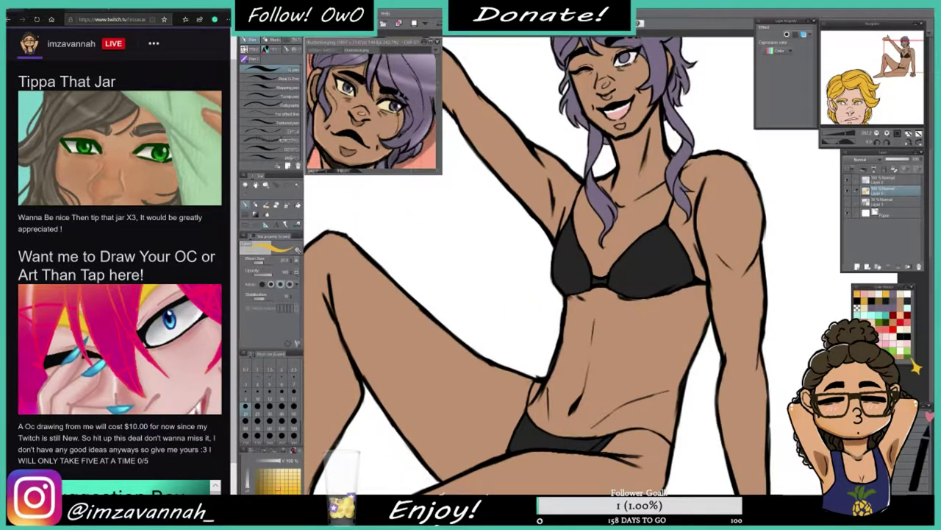
key("ctrl+plus")
left_click_drag(610, 239, 634, 295)
left_click_drag(581, 246, 598, 324)
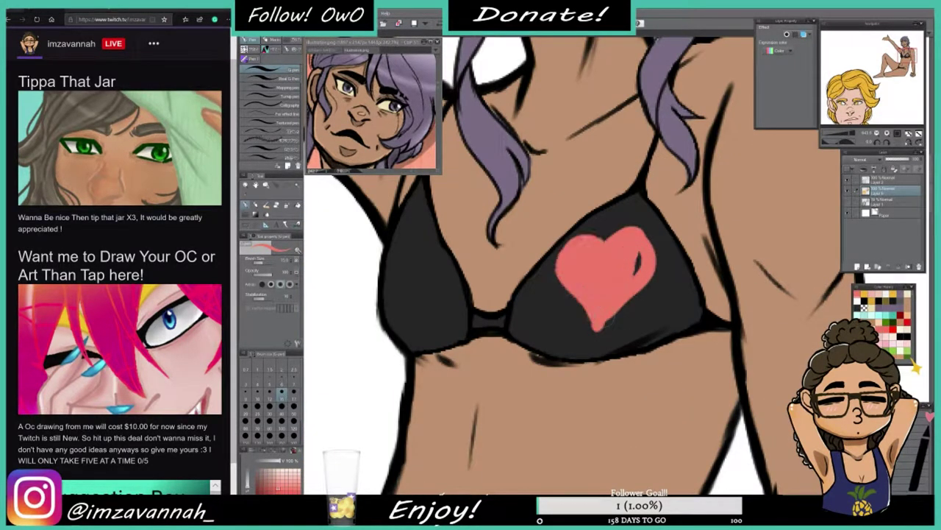
left_click_drag(625, 243, 644, 283)
Paint a matching coral-pink heart on the other bikini cup, mirroring the canvas while outlining and filling it.
left_click_drag(515, 294, 631, 279)
key("ctrl+z")
left_click_drag(534, 243, 545, 309)
left_click_drag(535, 243, 546, 309)
key("h")
mouse_move(588, 239)
left_mouse_down()
mouse_move(613, 251)
mouse_move(586, 309)
left_mouse_up()
left_click_drag(589, 247, 584, 308)
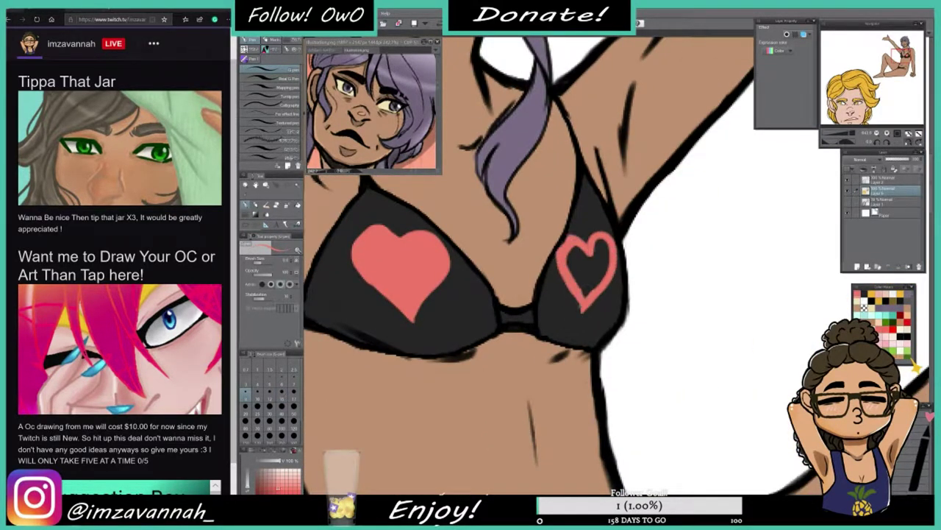
left_click_drag(592, 250, 599, 294)
key("h")
Shade the blond character's inner ears, nose underside, chin dent, jaw mark and upper eyelids with a muted brown skin tone.
key("ctrl+minus")
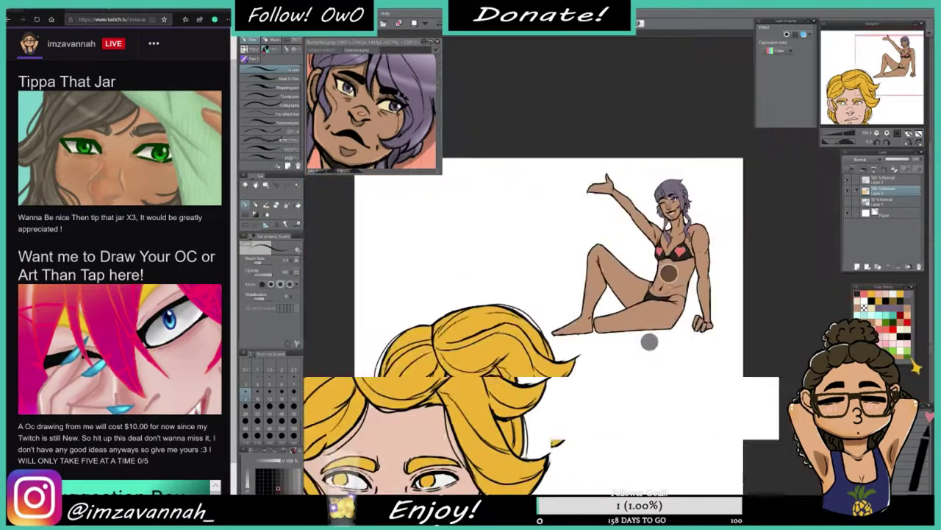
key("ctrl+plus")
scroll(581, 258, "down", 3)
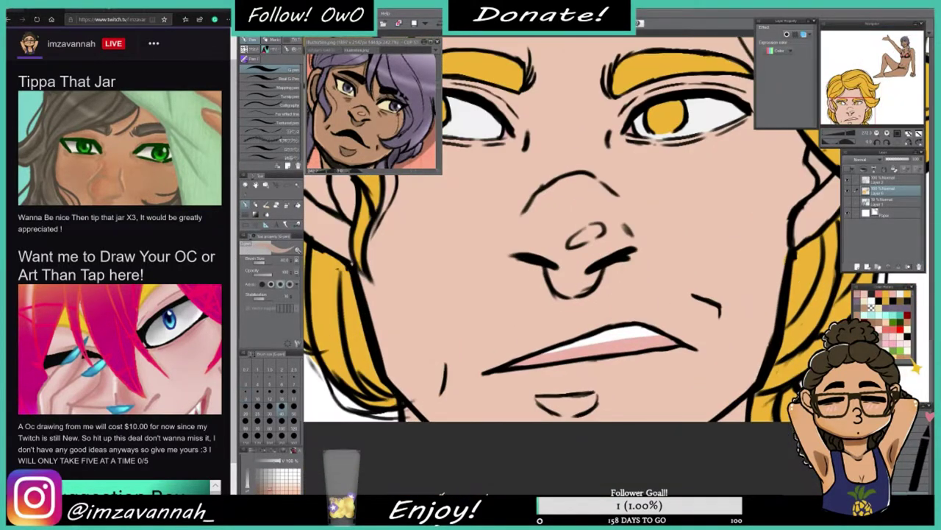
left_click(878, 308)
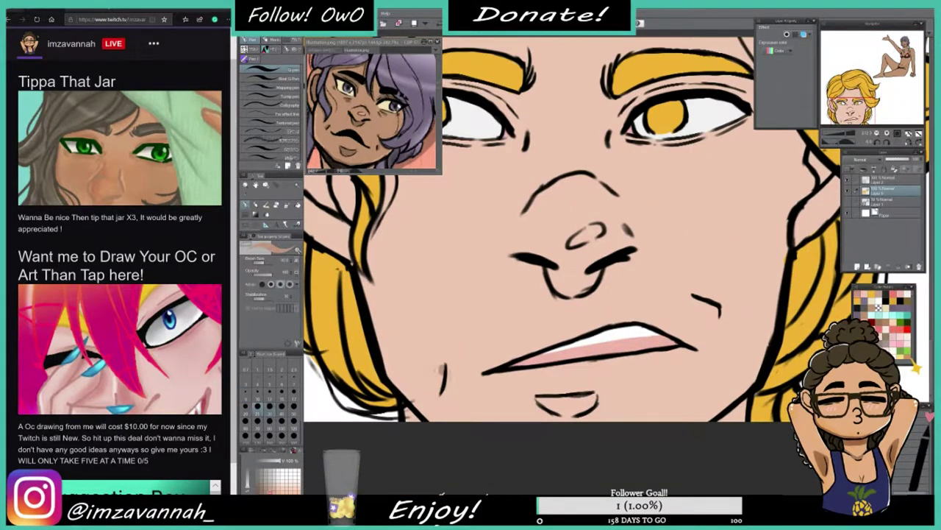
left_click_drag(581, 257, 779, 331)
left_click_drag(510, 184, 523, 272)
left_click_drag(662, 294, 515, 291)
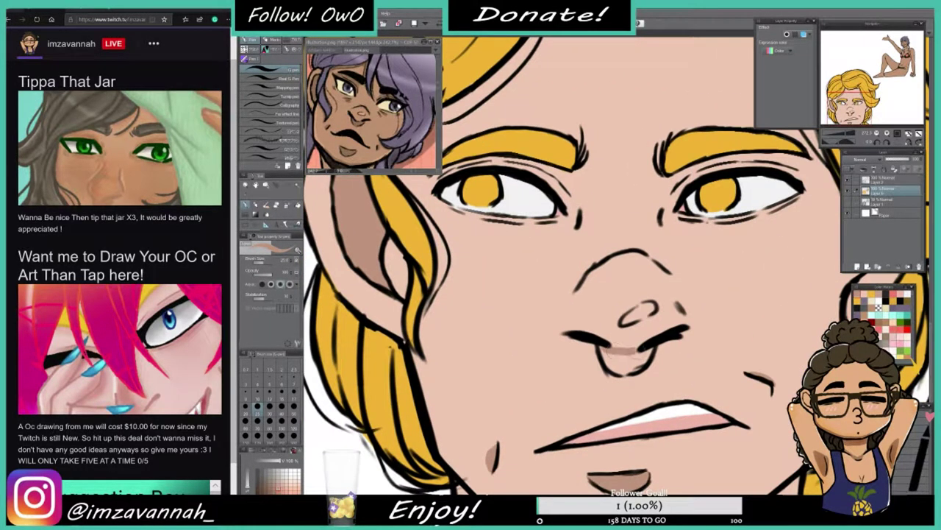
key("minus")
key("minus")
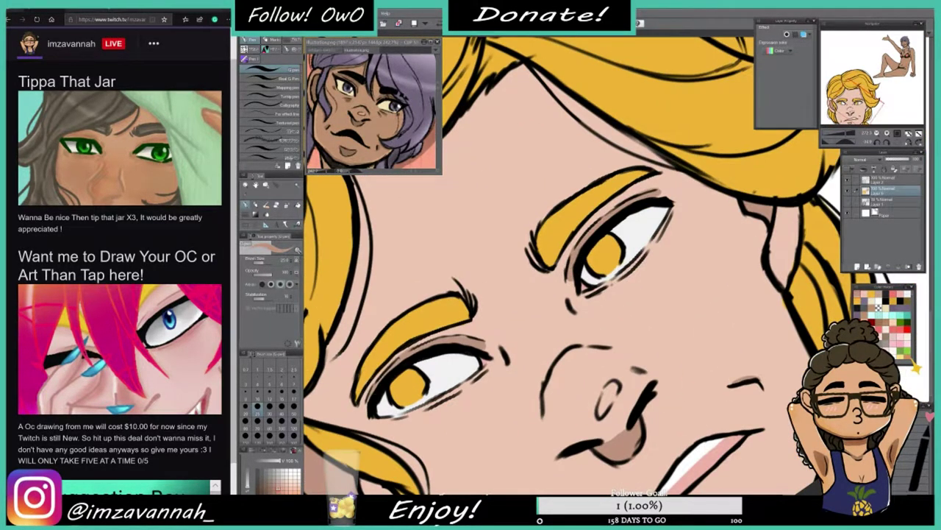
Shade the blond character's lower eyelids, hairline and lower face edges with the muted brown skin tone.
key("asciicircum")
key("asciicircum")
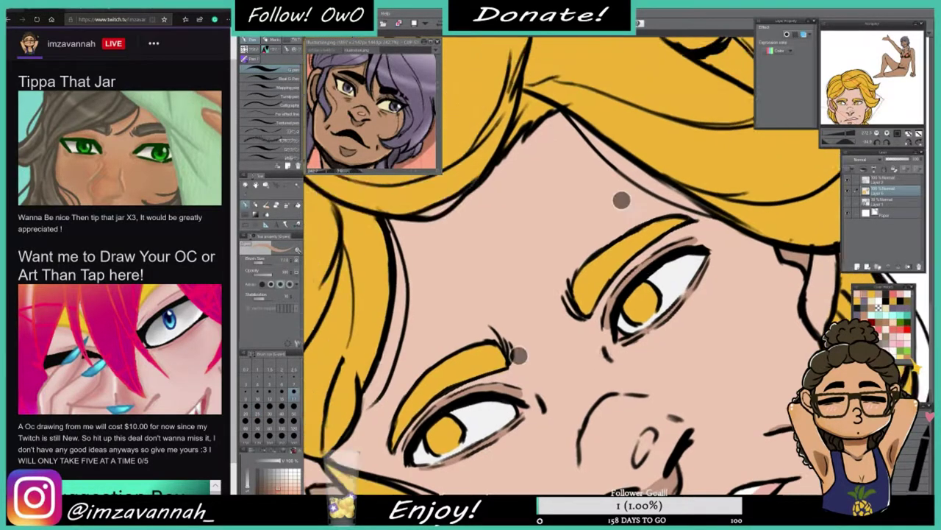
key("asciicircum")
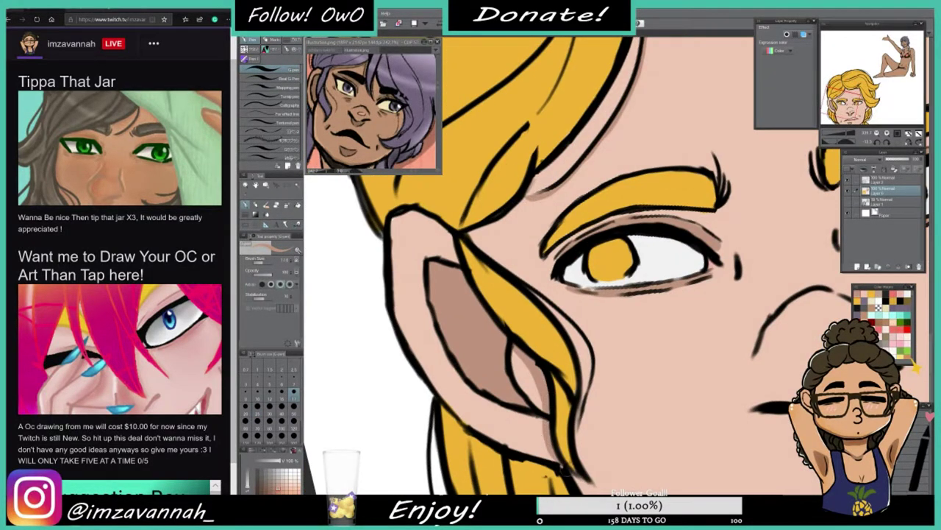
key("ctrl+minus")
scroll(569, 252, "up", 3)
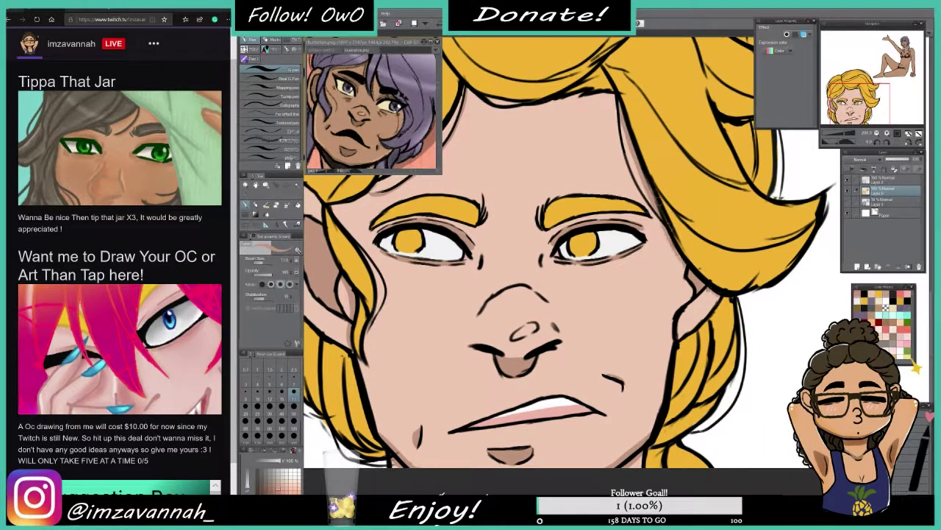
key("minus")
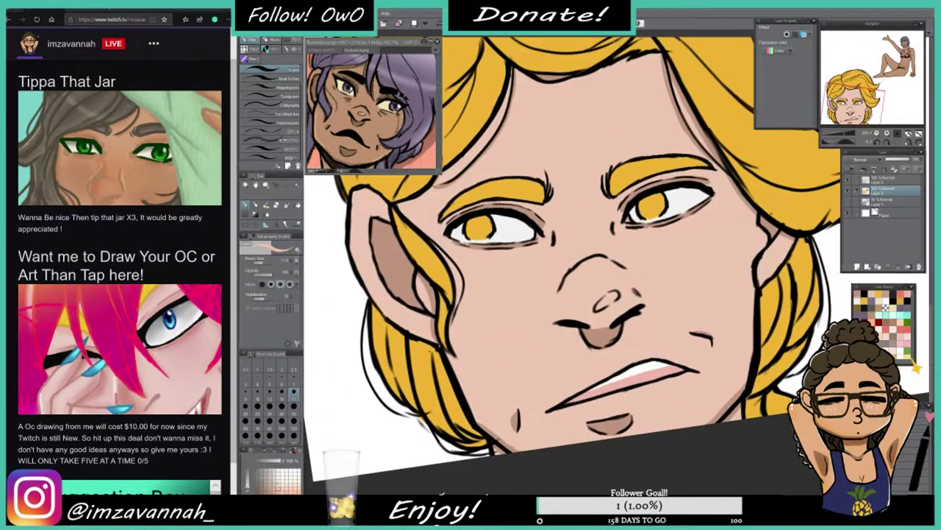
Paint pale skin highlights along both sides of the blond character's nose and inside the oval mark on its tip.
scroll(736, 338, "up", 2)
scroll(691, 265, "down", 2)
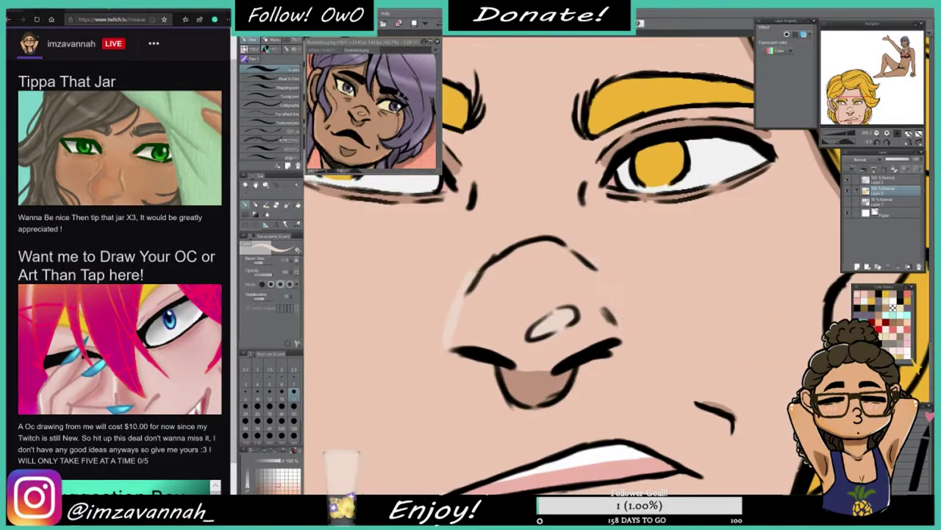
scroll(691, 265, "down", 2)
scroll(691, 264, "up", 3)
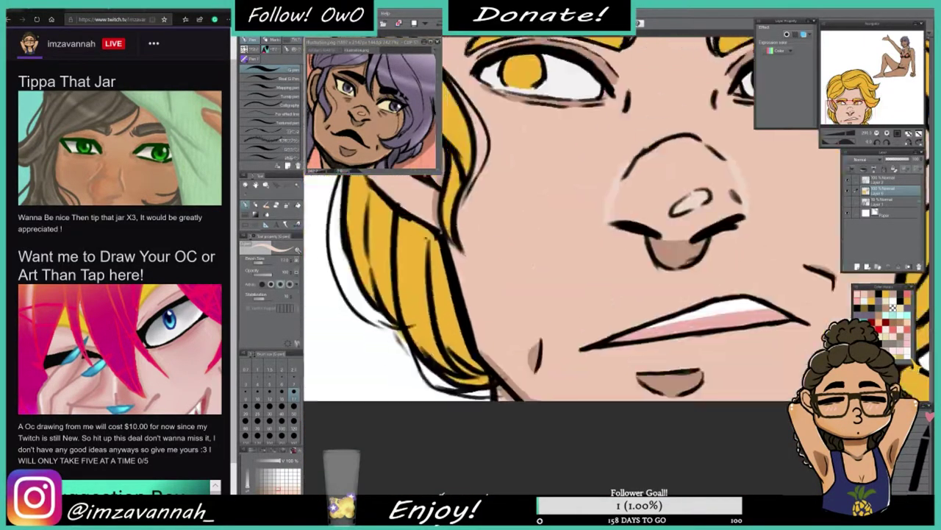
scroll(704, 332, "down", 4)
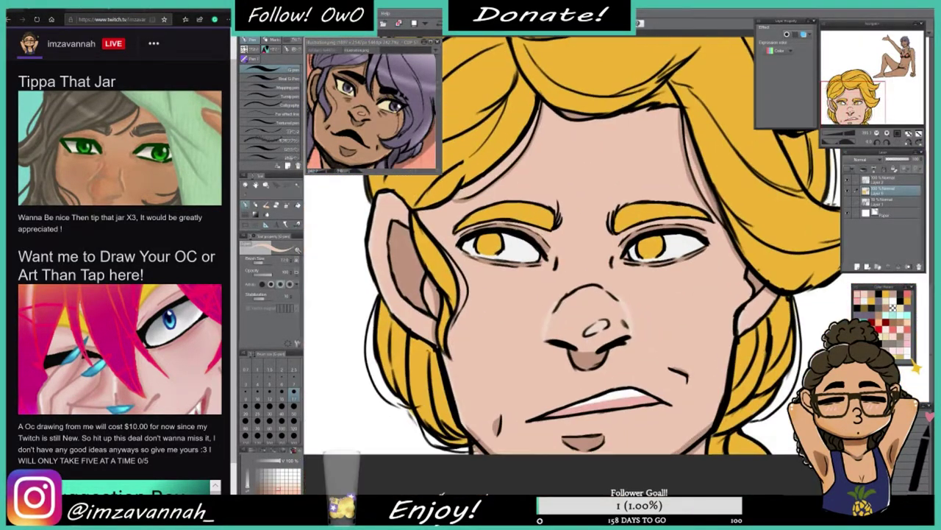
Airbrush a soft warm blush over both cheeks and warm up the brown shadows under the nose and on the chin.
key("alt+bracketleft")
key("b")
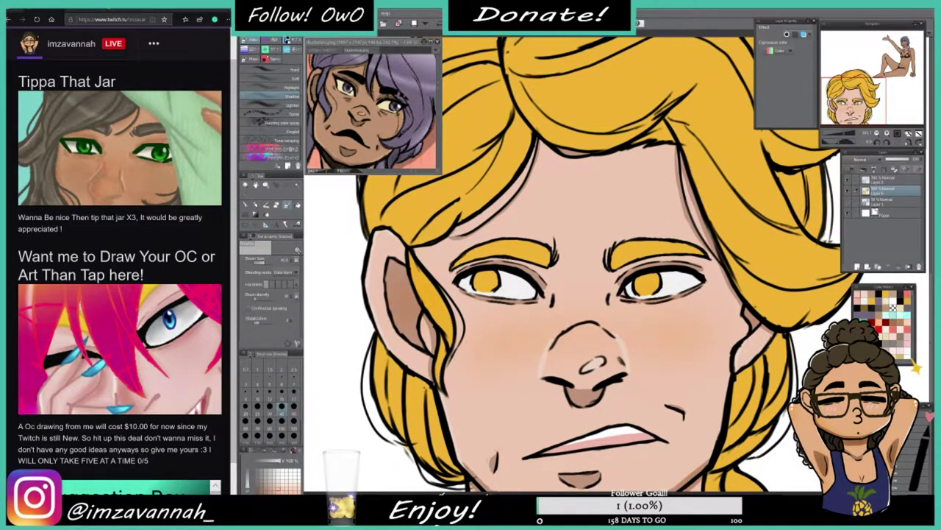
left_click_drag(535, 182, 554, 215)
key("p")
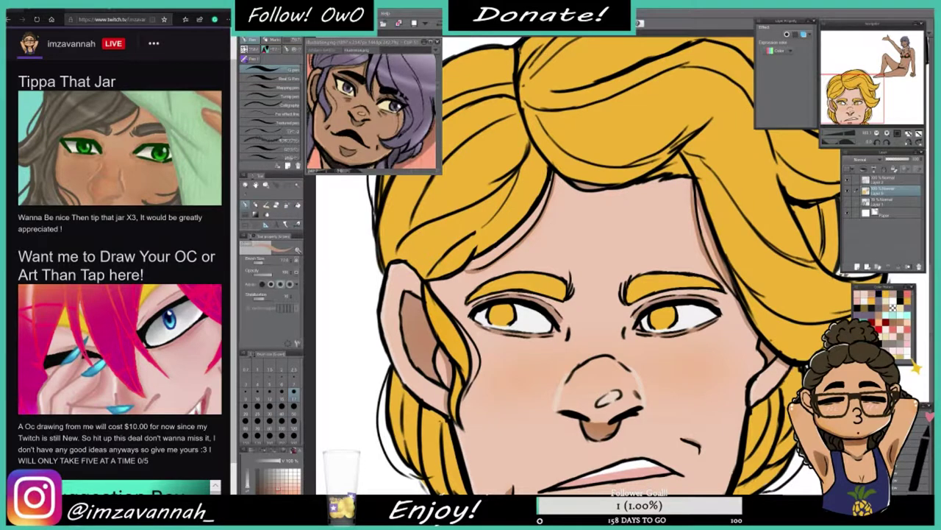
Shade the upper lip with muted brown along the mouth line and add a thin pale highlight above it.
scroll(594, 395, "down", 3)
scroll(600, 303, "up", 2)
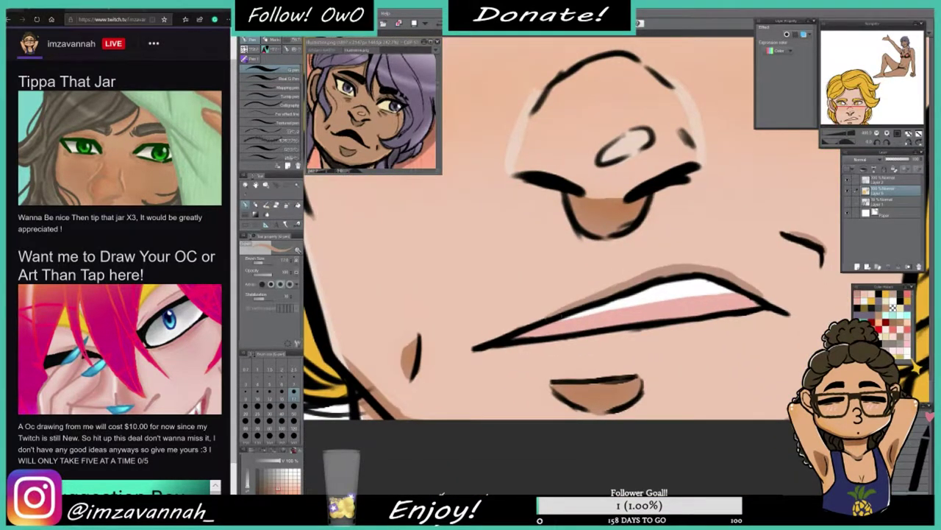
key("-")
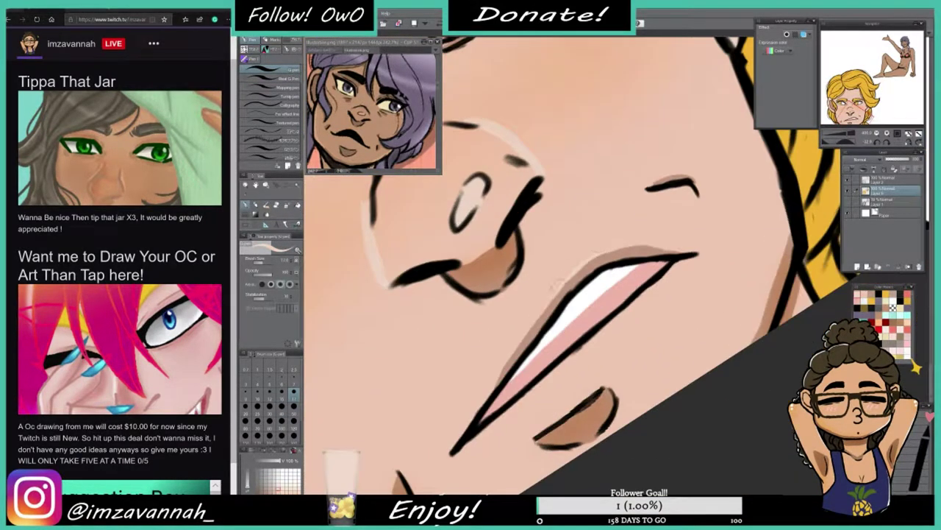
key("ctrl+0")
scroll(618, 135, "up", 4)
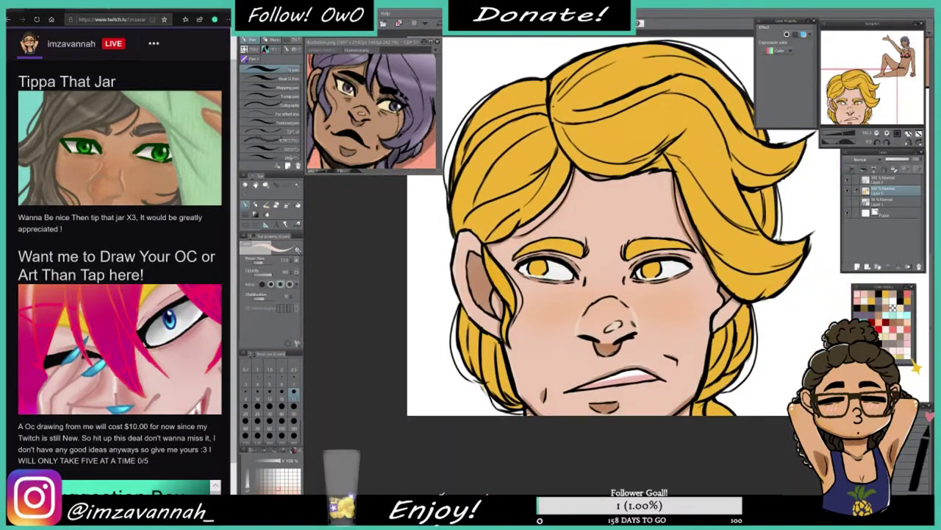
Fill the remaining gaps in the blond hair with its base golden yellow.
scroll(618, 135, "down", 1)
scroll(618, 136, "up", 3)
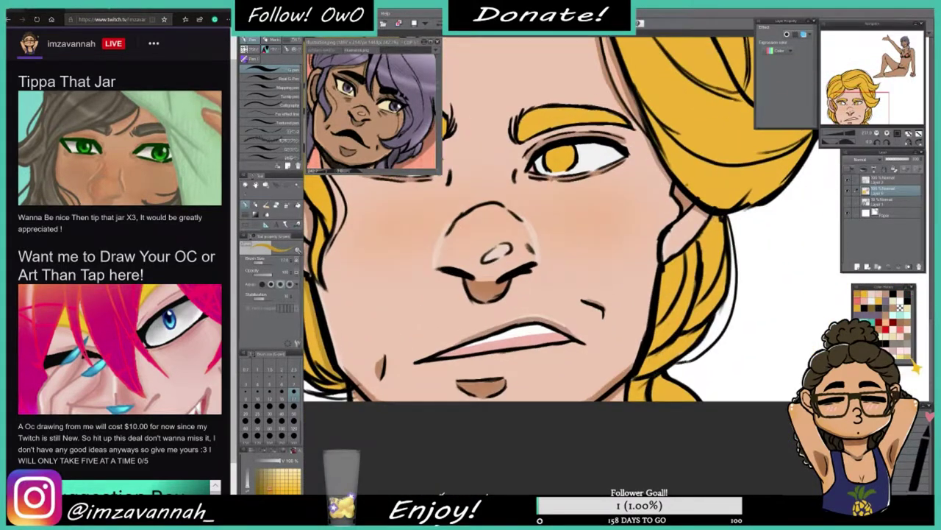
scroll(559, 257, "up", 5)
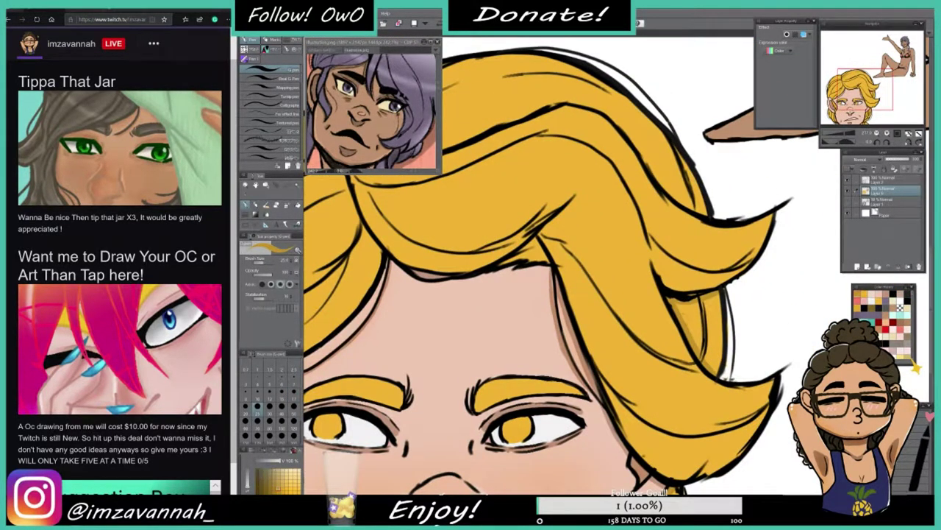
scroll(618, 264, "down", 3)
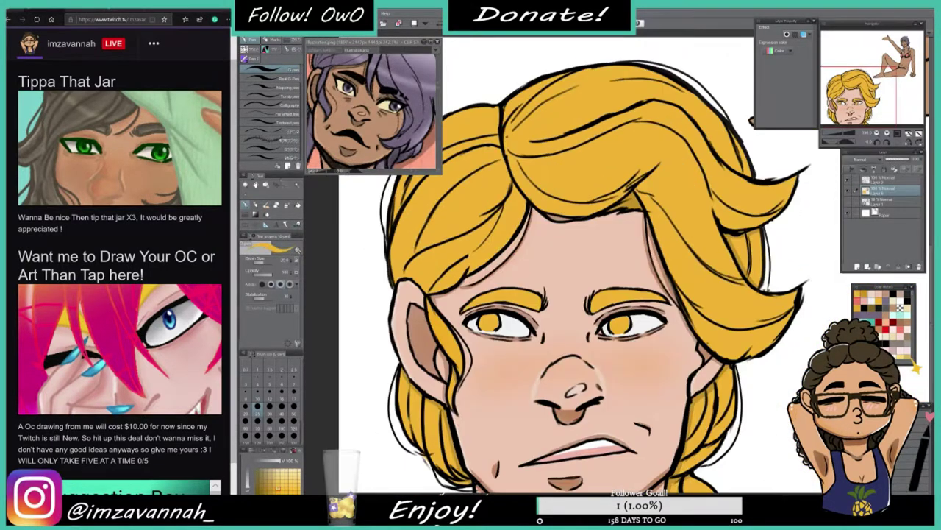
Airbrush bright yellow highlights over the crown of the blond hair and pale shine bands across the front locks.
key("b")
mouse_move(662, 84)
left_mouse_down()
mouse_move(515, 140)
mouse_move(427, 191)
left_mouse_up()
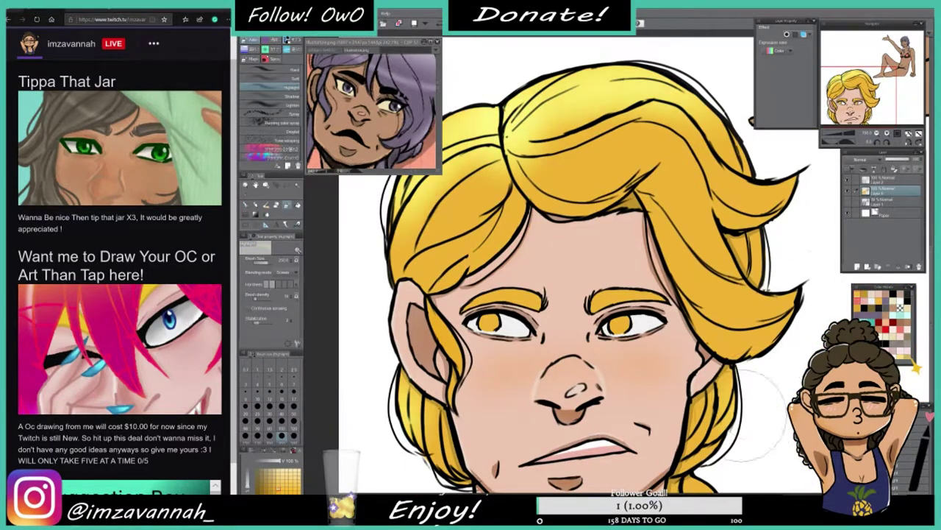
scroll(472, 102, "up", 3)
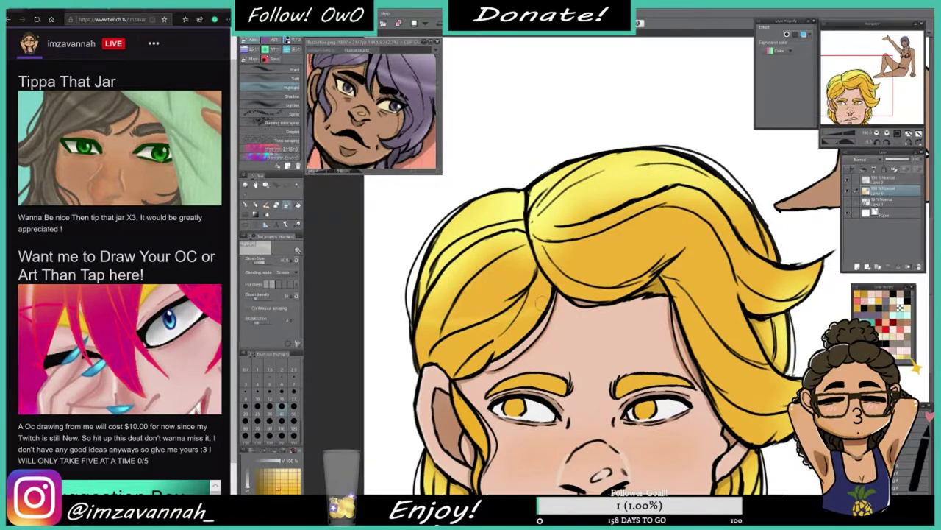
left_click_drag(449, 324, 551, 300)
scroll(691, 244, "up", 2)
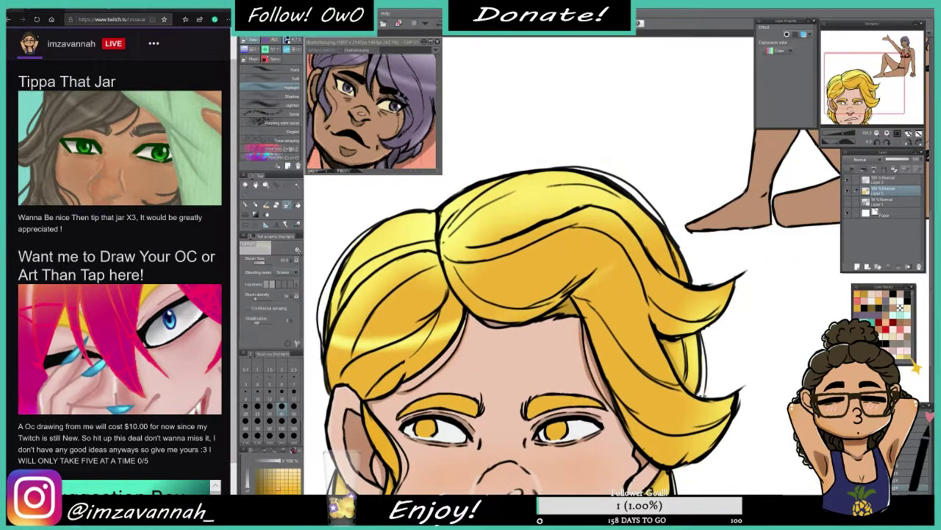
left_click_drag(523, 306, 497, 300)
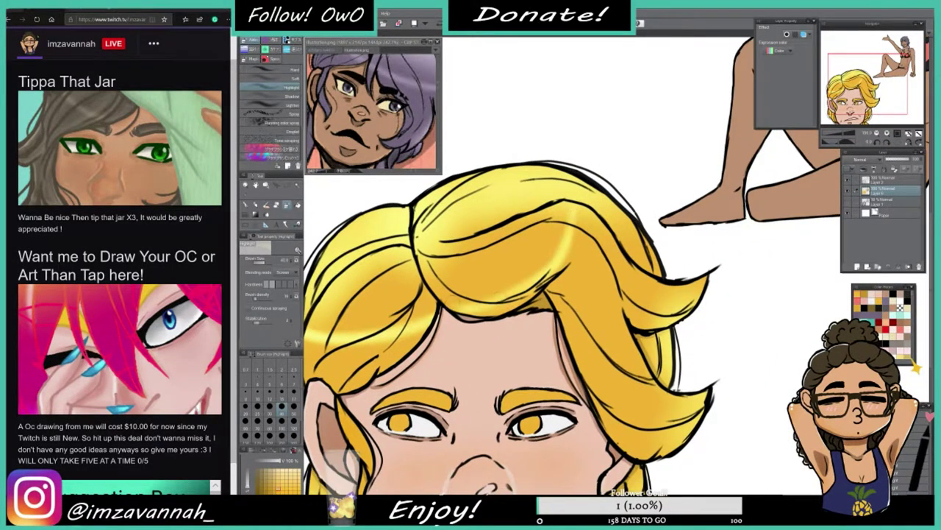
scroll(627, 289, "down", 2)
left_click_drag(588, 294, 612, 258)
Airbrush orange shadows into the hair behind the neck and paint white rim highlights along the hair's outer edges.
left_click(272, 95)
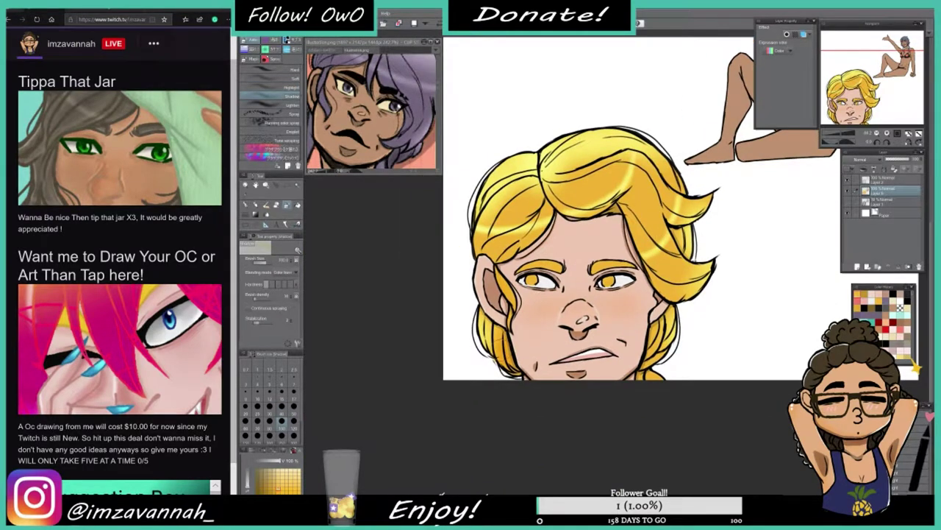
scroll(644, 398, "up", 6)
key("p")
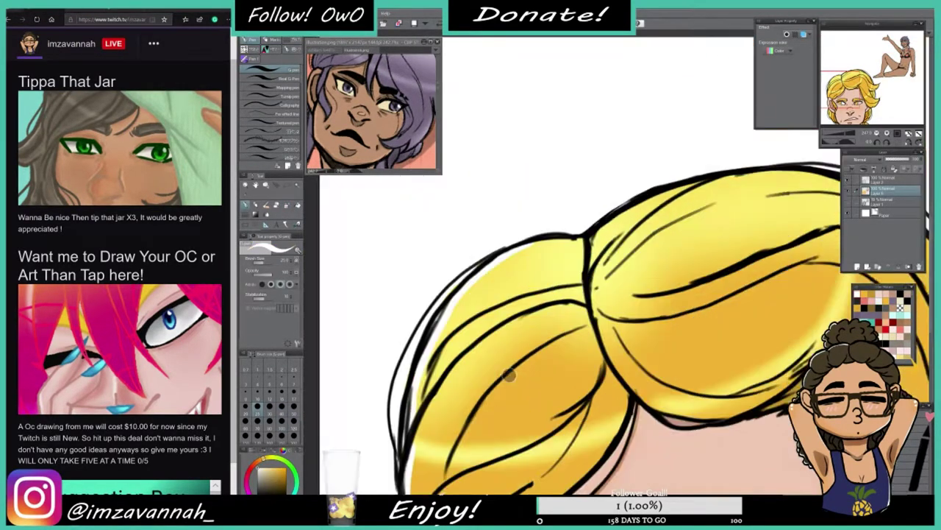
left_click_drag(510, 376, 662, 199)
scroll(679, 193, "down", 3)
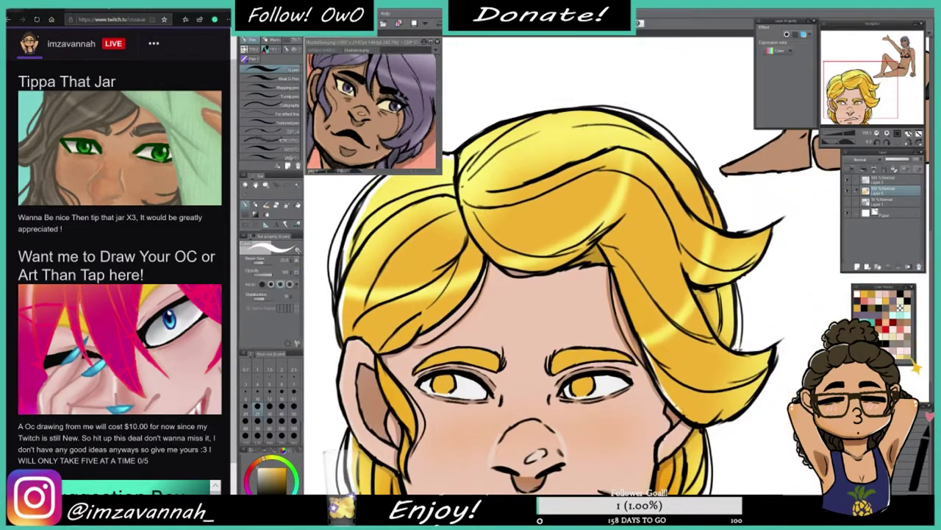
scroll(678, 193, "up", 3)
scroll(574, 265, "down", 3)
scroll(574, 265, "up", 6)
scroll(541, 360, "down", 1)
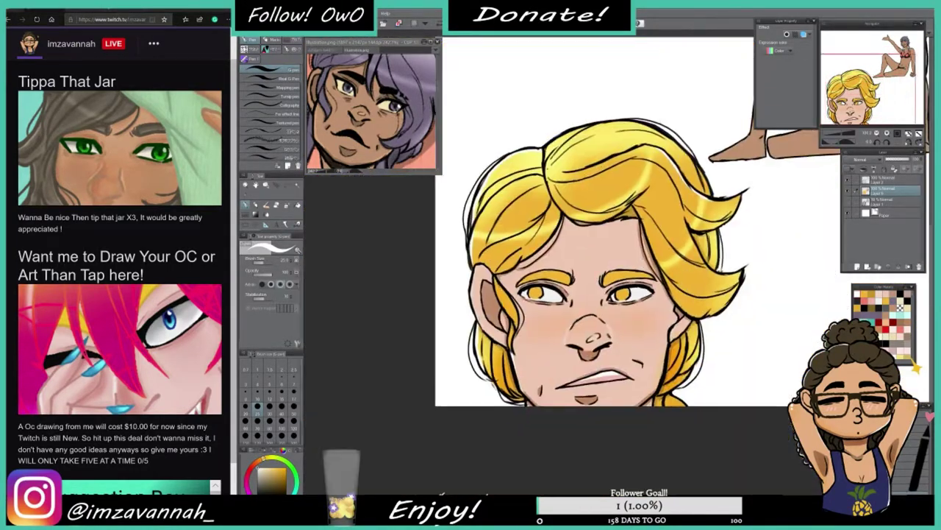
Paint a darker gold shade over the upper part and centre of both irises.
scroll(662, 309, "up", 6)
left_click(739, 324, "alt")
scroll(743, 315, "up", 1)
mouse_move(589, 261)
left_mouse_down()
mouse_move(559, 295)
mouse_move(573, 309)
left_mouse_up()
scroll(633, 245, "up", 2)
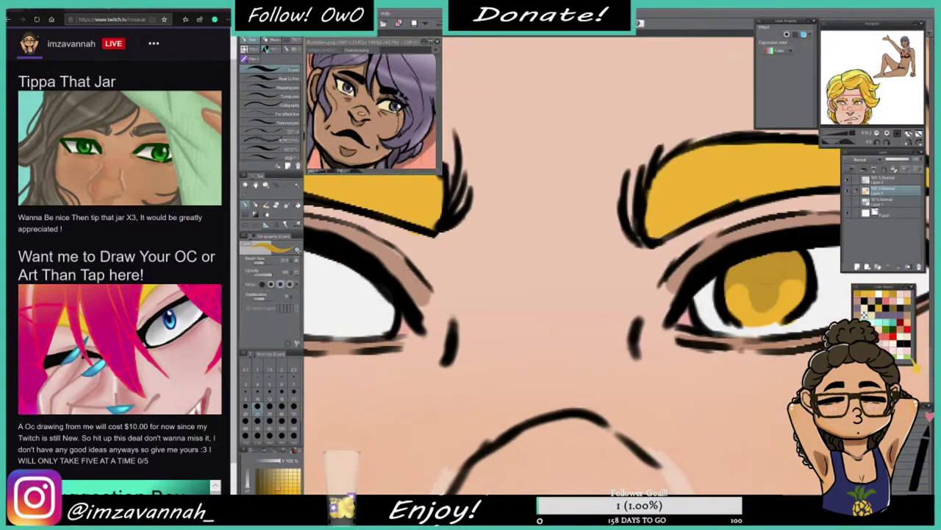
key("h")
scroll(603, 260, "down", 2)
scroll(601, 260, "up", 1)
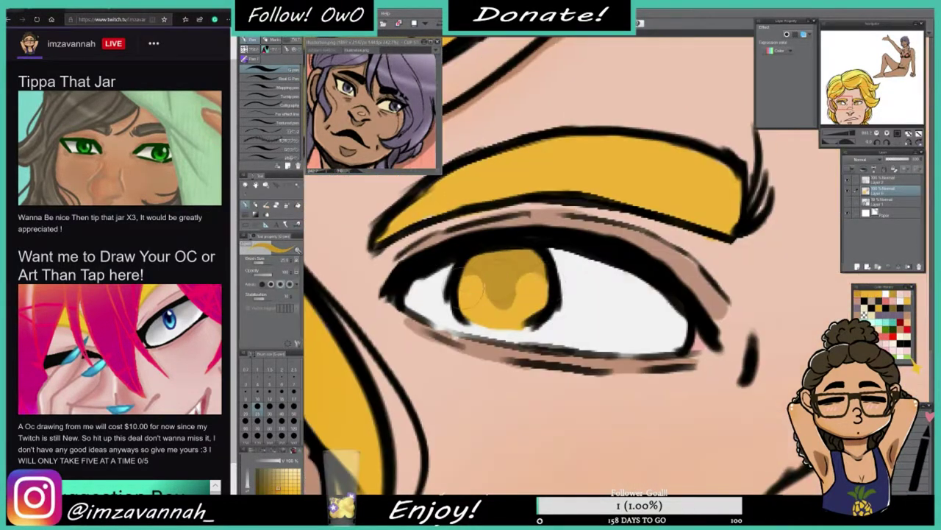
Airbrush a bright yellow glow onto the lower halves of both irises.
key("h")
key("b")
left_click_drag(618, 301, 698, 316)
key("h")
scroll(512, 284, "down", 1)
key("period")
left_click_drag(508, 295, 512, 308)
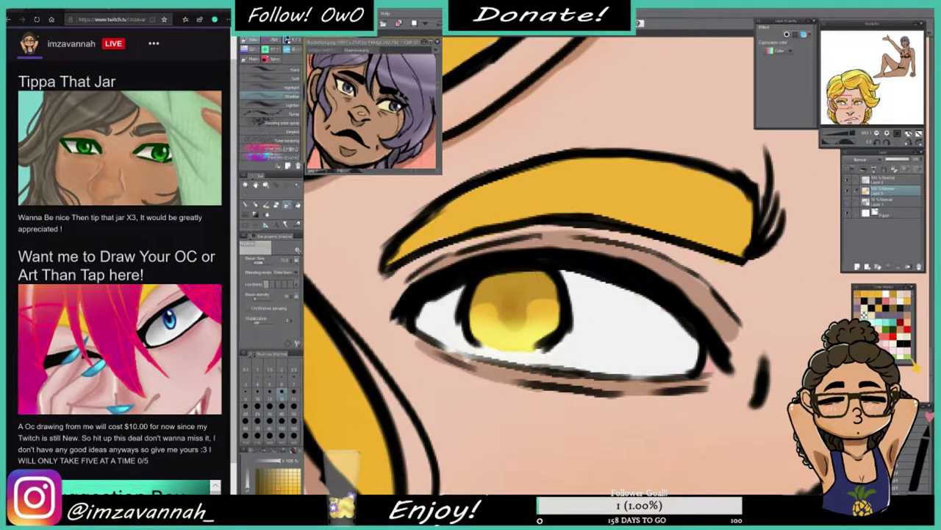
Undo the reddish iris centres and airbrush soft dark brown pupils into both eyes instead.
scroll(617, 265, "down", 3)
scroll(573, 287, "up", 3)
scroll(617, 264, "down", 3)
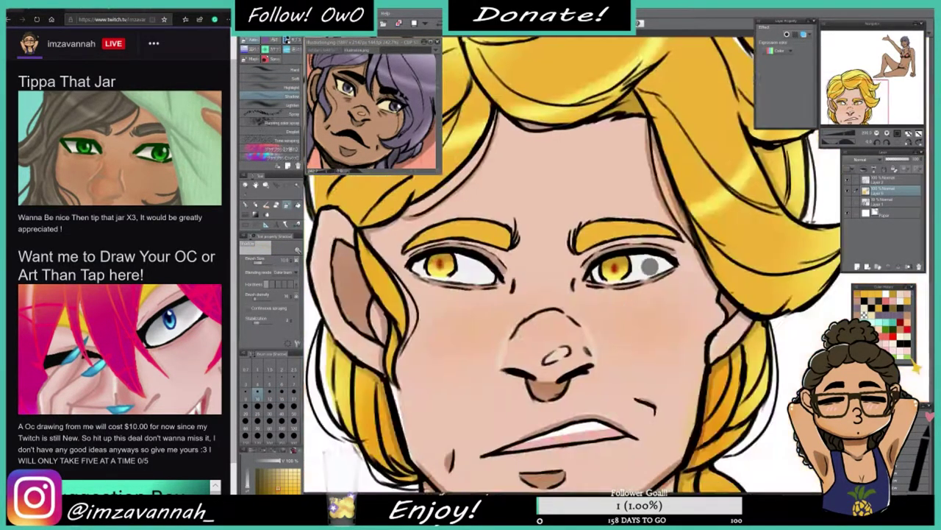
scroll(618, 265, "up", 2)
key("ctrl+z")
left_click_drag(302, 256, 367, 262)
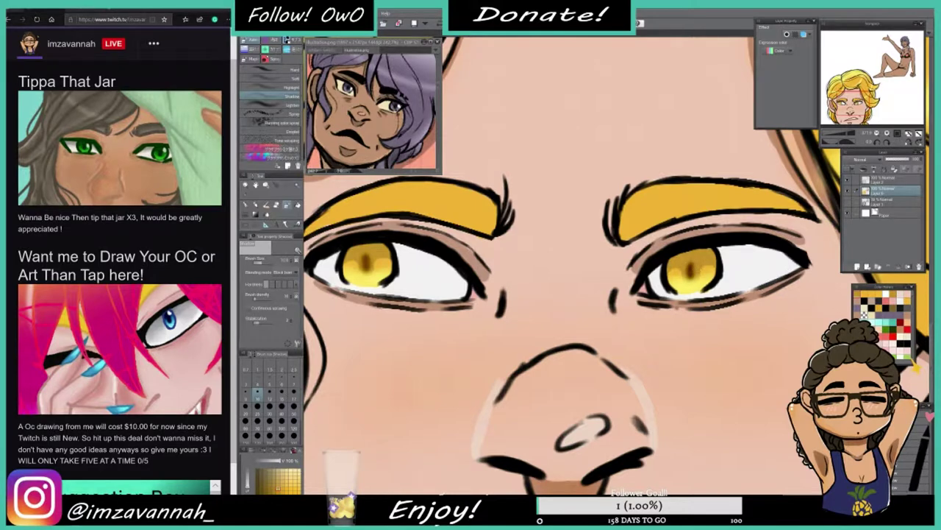
Darken the upper edges of both irises with soft shadow and paint a white catchlight in each eye.
key("p")
key("b")
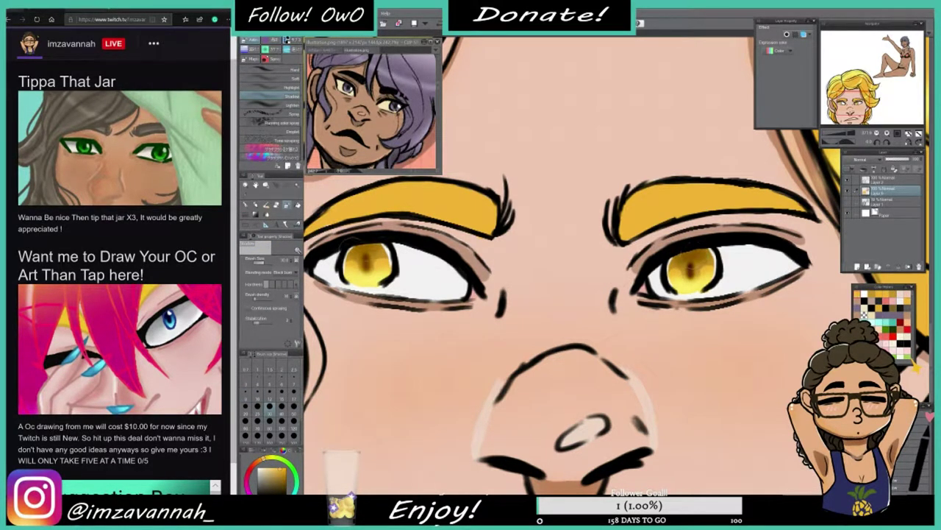
key("ctrl+minus")
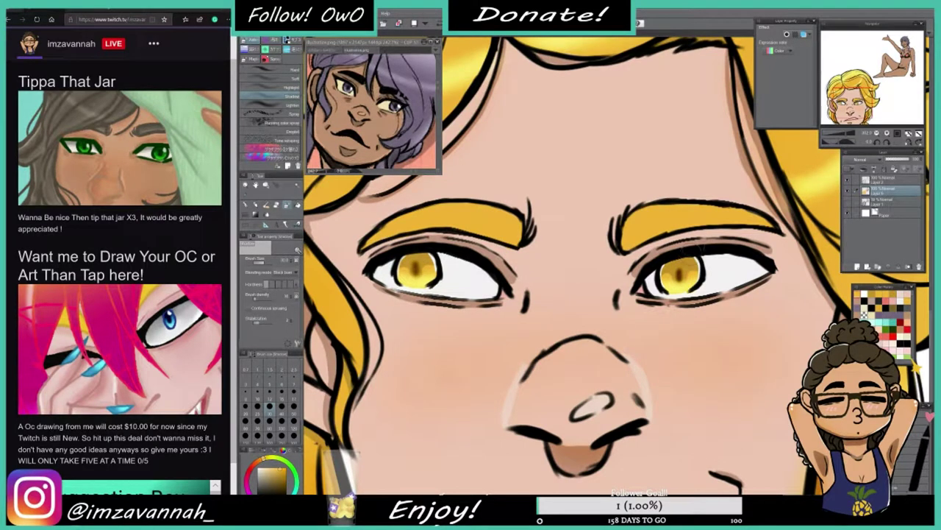
key("p")
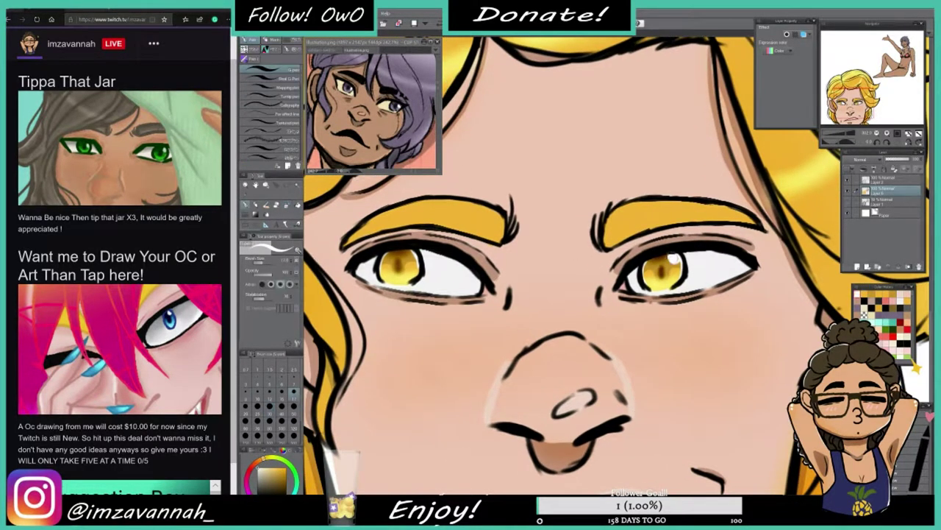
key("ctrl+0")
scroll(582, 300, "up", 4)
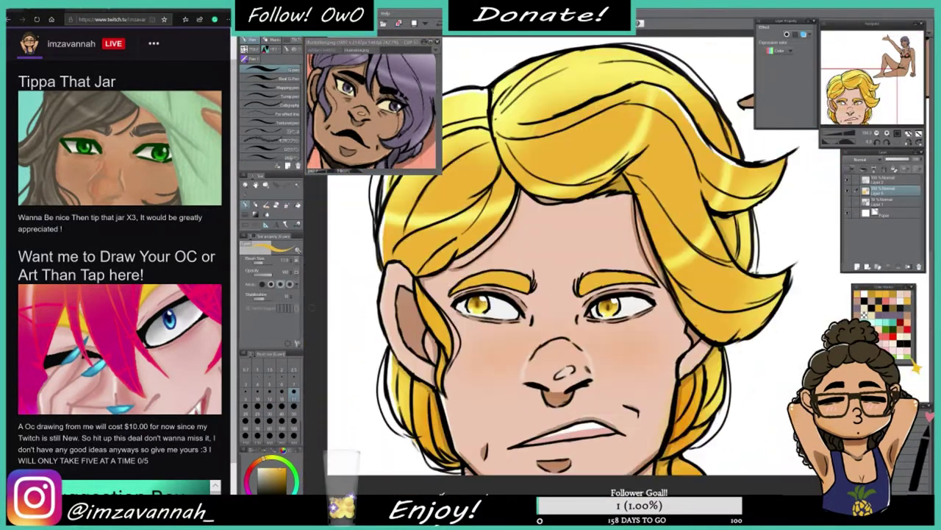
Airbrush darker gold shadows and bright yellow highlights onto both of the blond character's eyebrows.
key("ctrl+plus")
key("b")
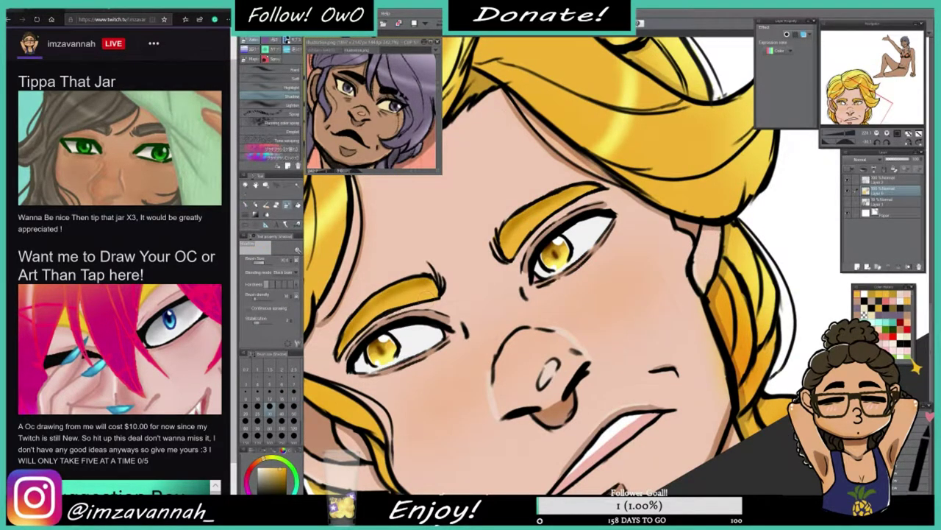
left_click(272, 87)
key("p")
scroll(573, 265, "up", 5)
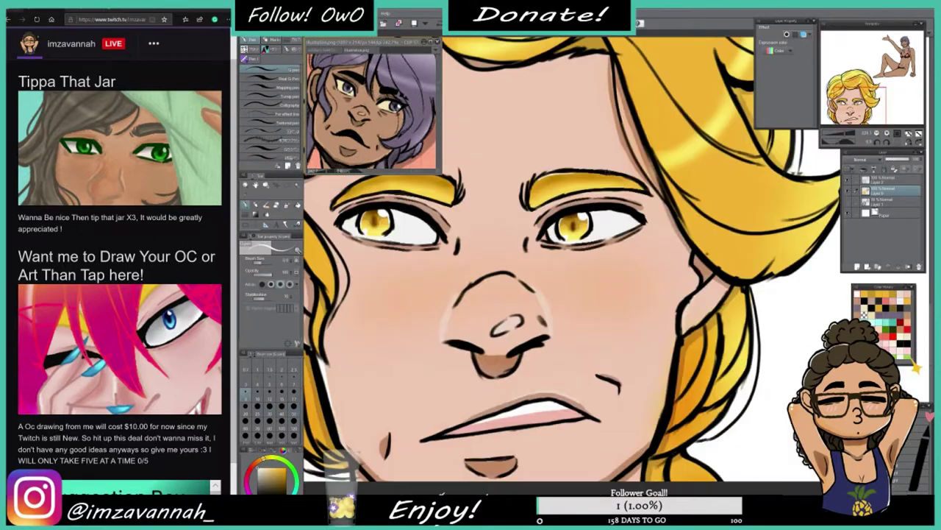
scroll(617, 265, "down", 5)
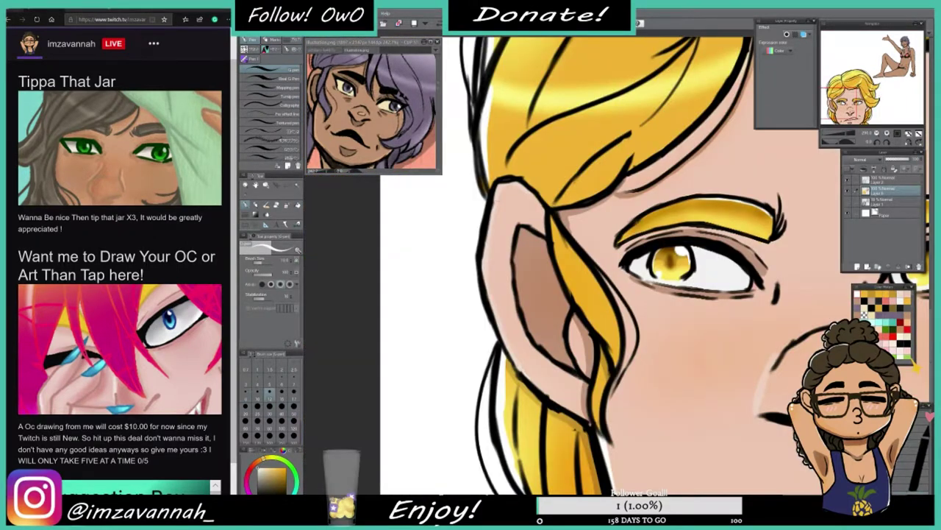
Paint a darker brown shadow in the armpit of the seated bikini figure's raised arm.
scroll(574, 265, "down", 6)
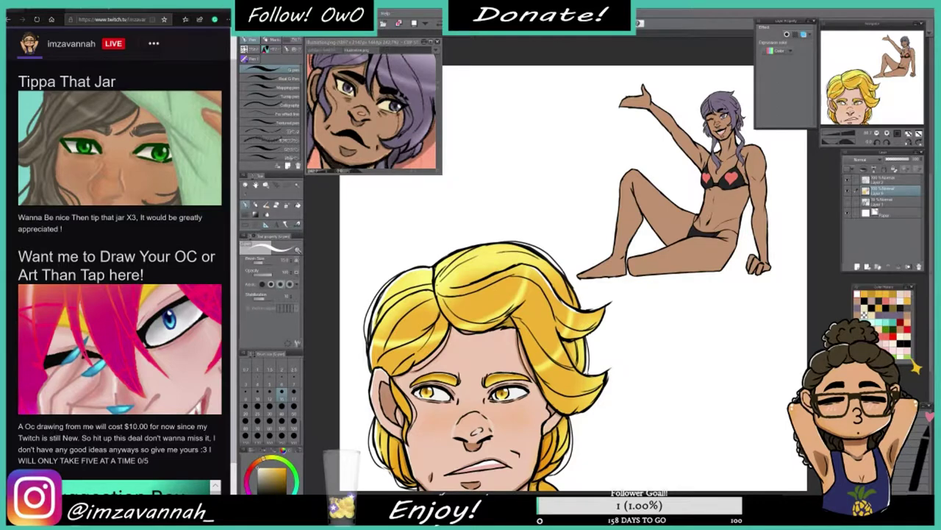
left_click_drag(664, 294, 605, 339)
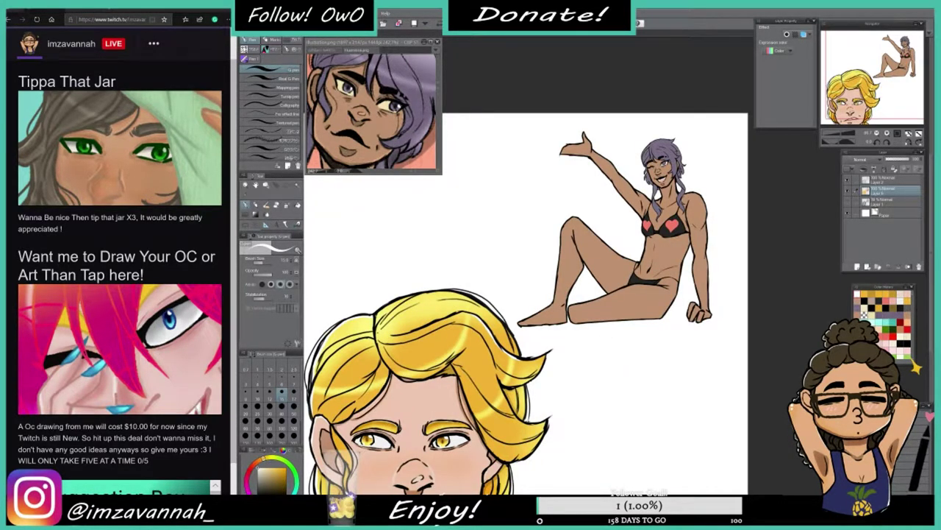
scroll(662, 220, "up", 6)
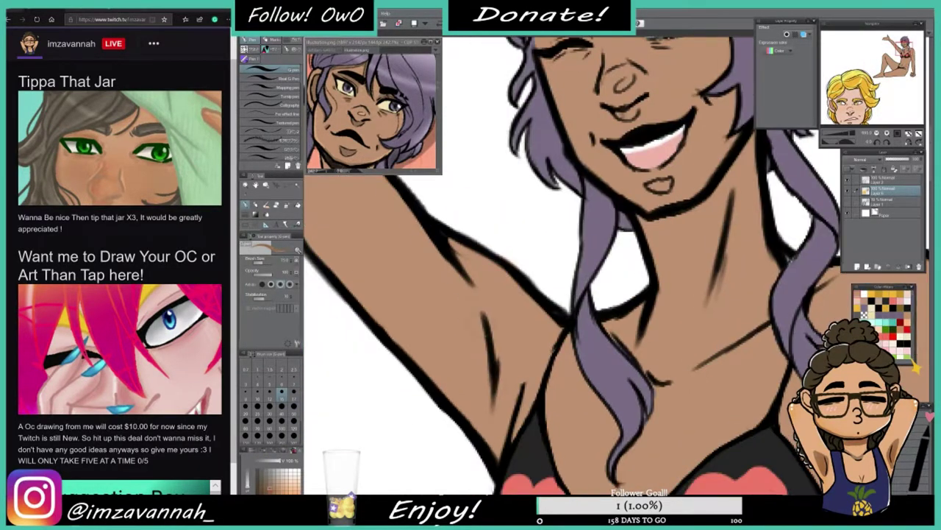
left_click(471, 316, "alt")
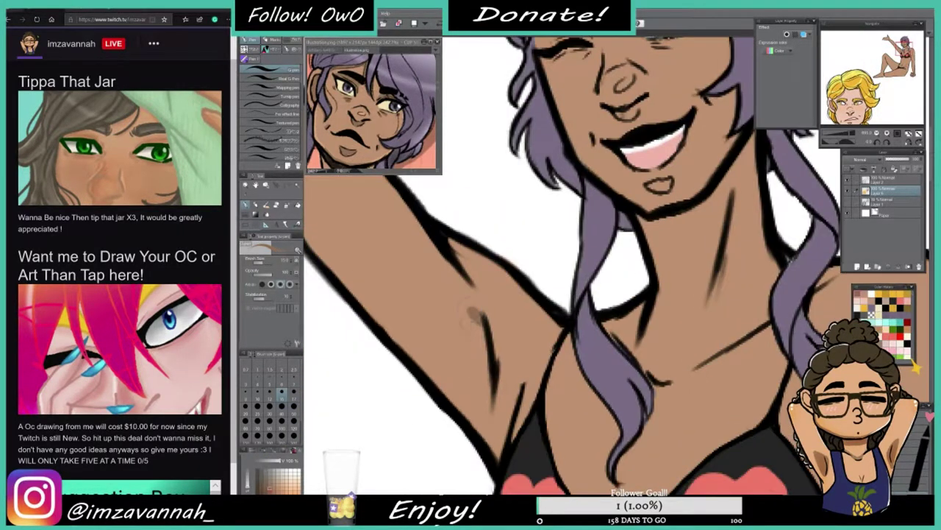
left_click_drag(473, 317, 490, 343)
mouse_move(428, 312)
left_mouse_down()
mouse_move(490, 401)
mouse_move(478, 371)
left_mouse_up()
scroll(578, 265, "down", 3)
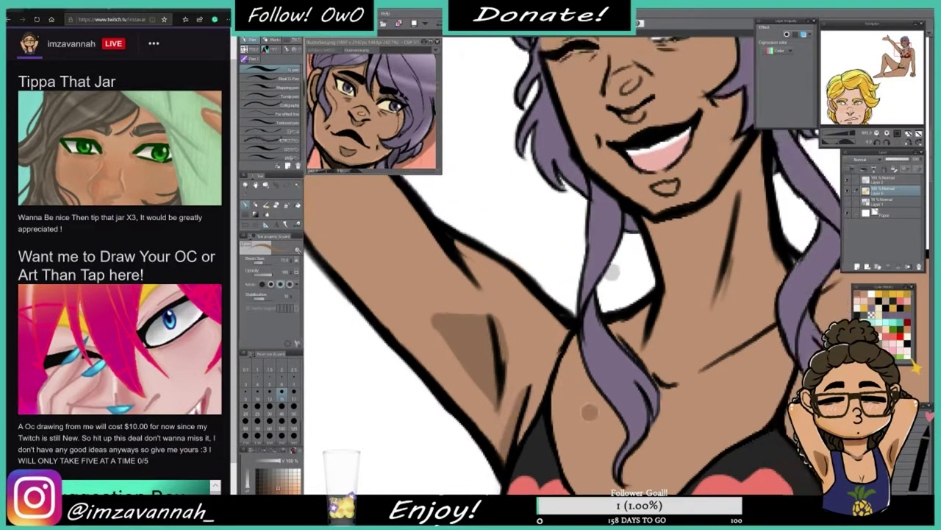
Paint darker brown shadows under the figure's jaw and along the neck and collarbones.
scroll(577, 265, "up", 3)
left_click_drag(717, 344, 589, 381)
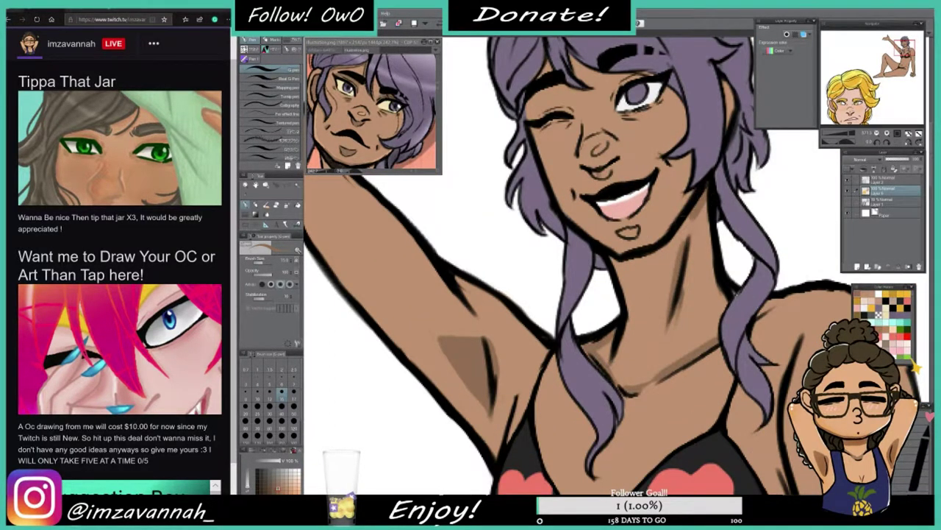
scroll(577, 264, "down", 3)
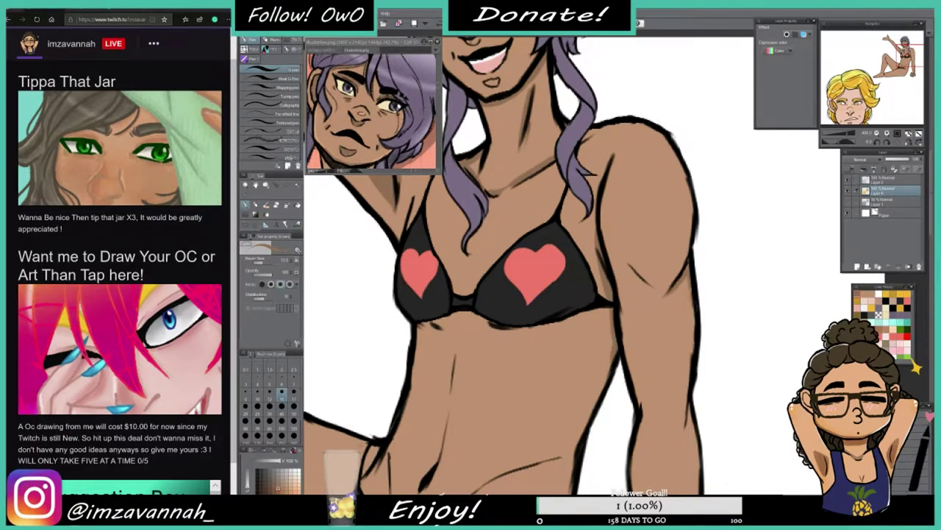
scroll(504, 266, "down", 3)
scroll(504, 266, "down", 3)
scroll(504, 267, "down", 2)
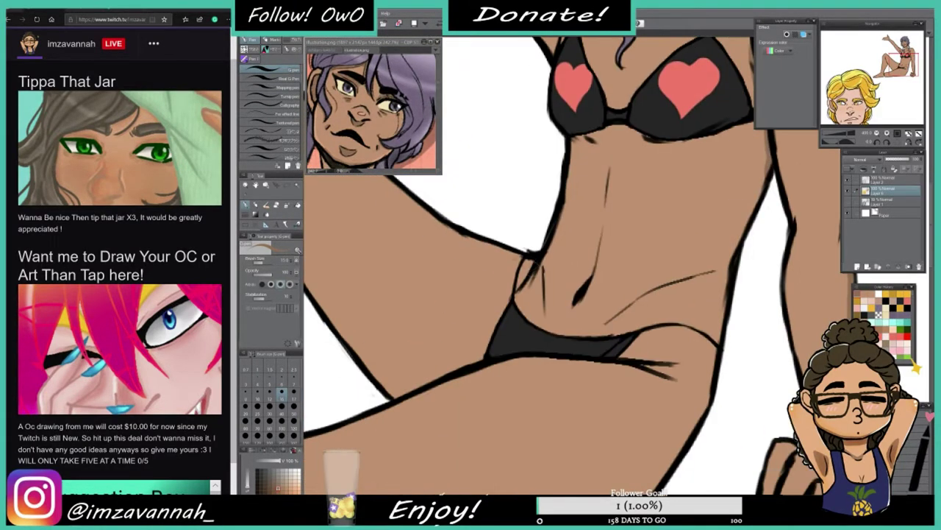
Shade the figure's face around the eyes and nose, and add a brown shadow at the raised wrist.
scroll(504, 266, "up", 3)
scroll(504, 266, "up", 2)
scroll(578, 265, "up", 3)
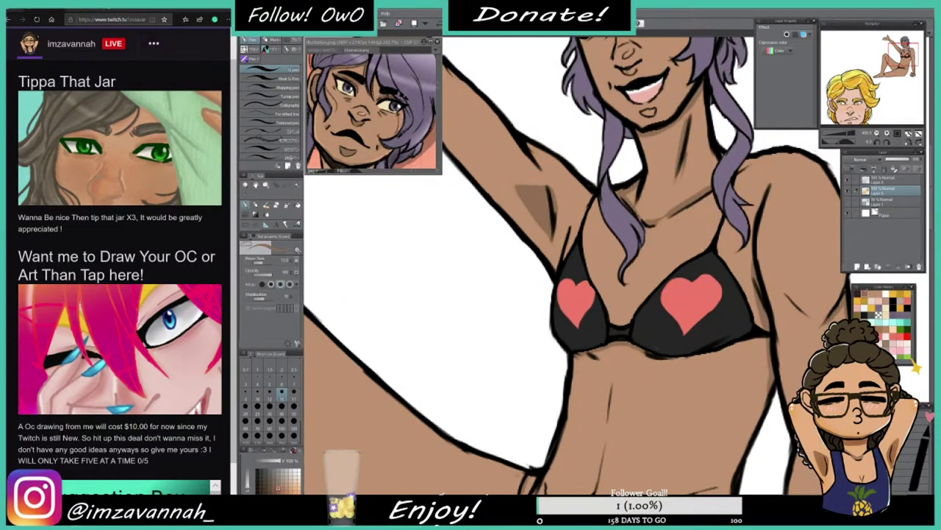
scroll(577, 265, "up", 4)
left_click_drag(510, 240, 474, 253)
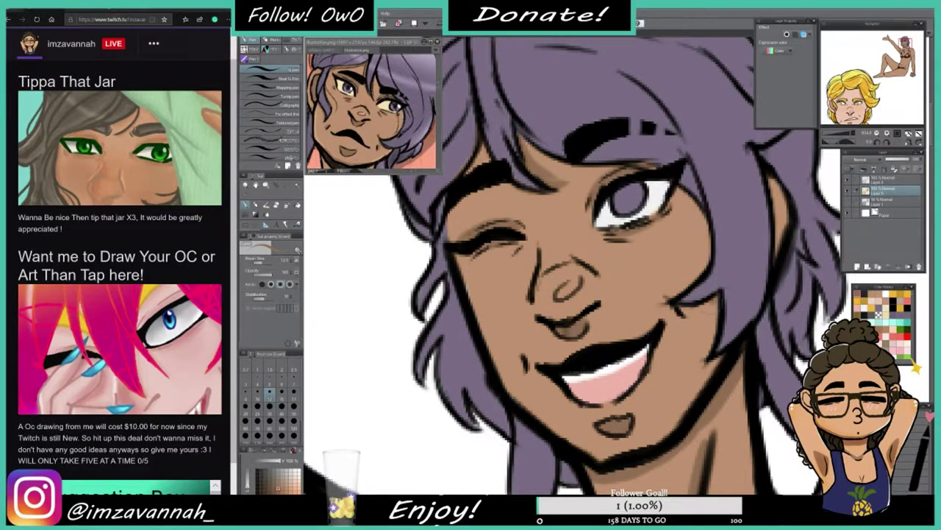
scroll(504, 280, "down", 3)
scroll(504, 279, "up", 4)
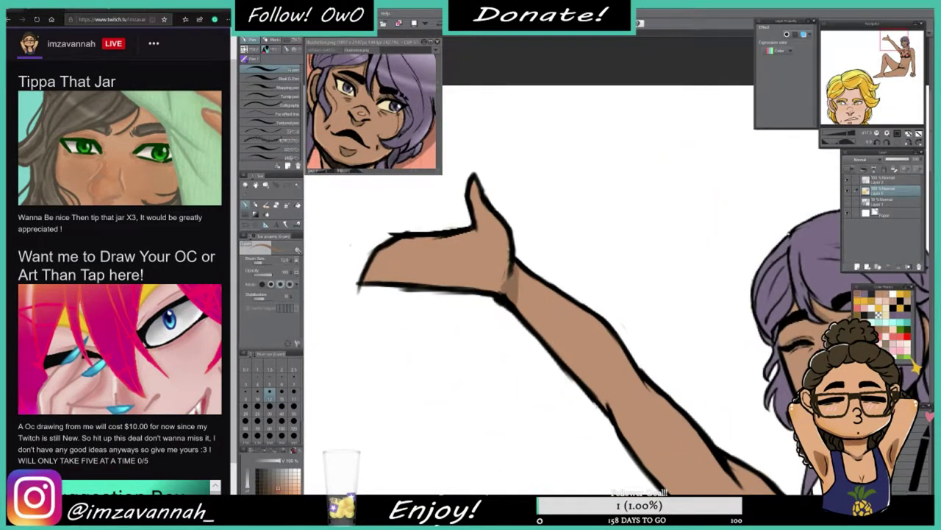
Paint brown shadows along the calf of the raised leg and the inner edges of both thighs.
scroll(503, 287, "down", 3)
scroll(503, 287, "up", 4)
scroll(517, 278, "down", 3)
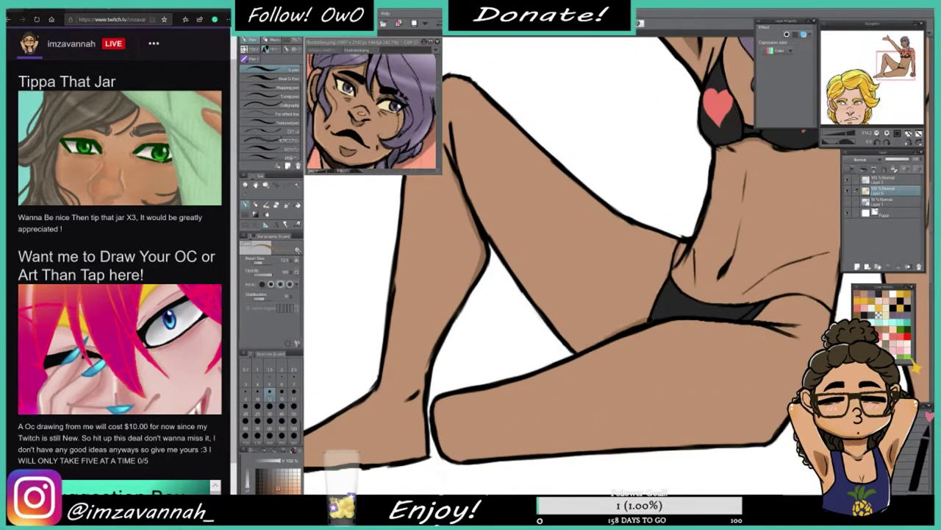
scroll(601, 338, "up", 4)
scroll(546, 266, "down", 3)
scroll(546, 265, "up", 4)
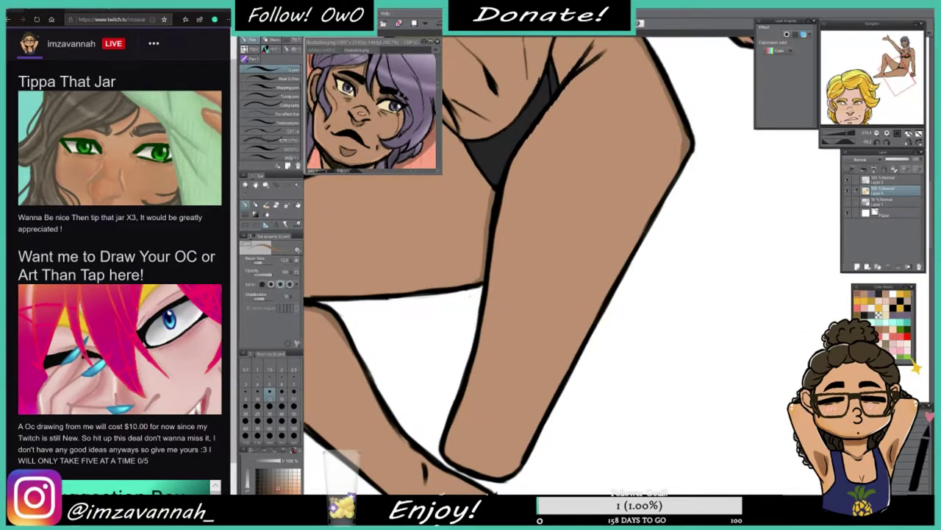
Shade the underside and knee of the folded leg with the same darker brown.
scroll(622, 159, "down", 3)
scroll(622, 160, "up", 3)
scroll(617, 312, "down", 3)
scroll(548, 344, "up", 3)
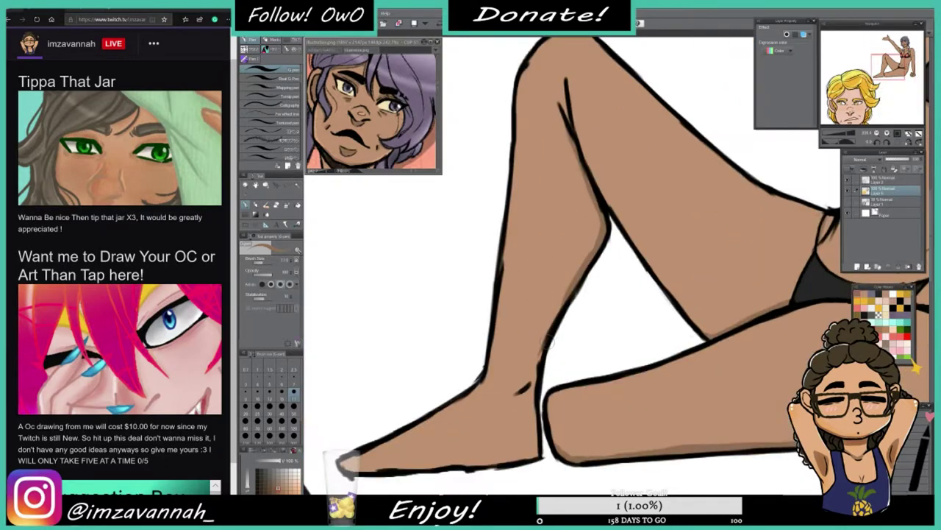
scroll(633, 294, "down", 2)
scroll(632, 294, "down", 3)
Shade the supporting arm, the side of the torso, the area beneath the bikini top and the belly creases in darker brown.
scroll(633, 294, "up", 3)
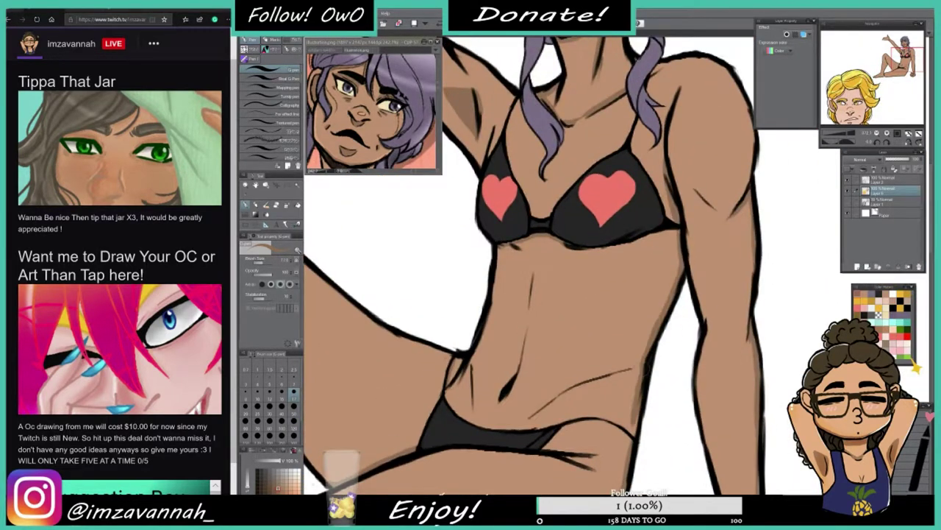
scroll(632, 294, "down", 1)
scroll(632, 294, "up", 3)
scroll(633, 294, "down", 3)
scroll(633, 295, "up", 3)
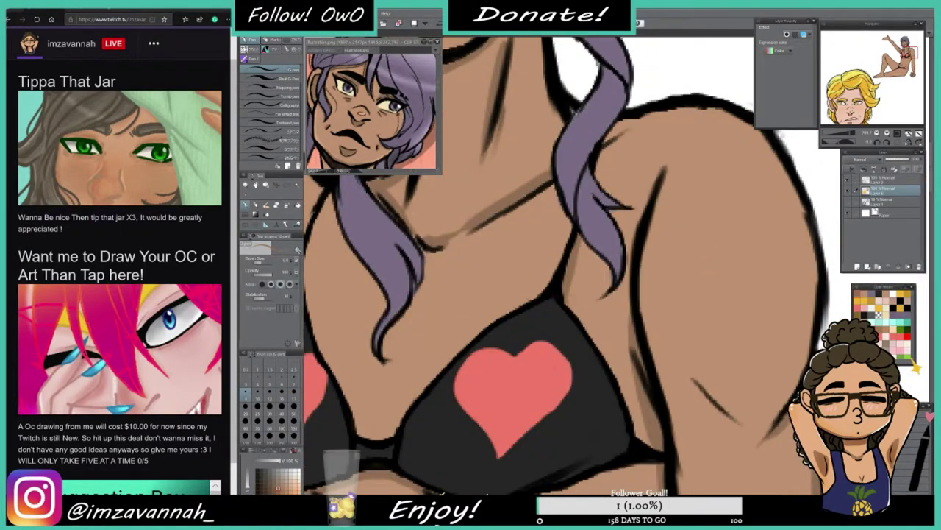
scroll(633, 294, "down", 3)
scroll(633, 294, "up", 4)
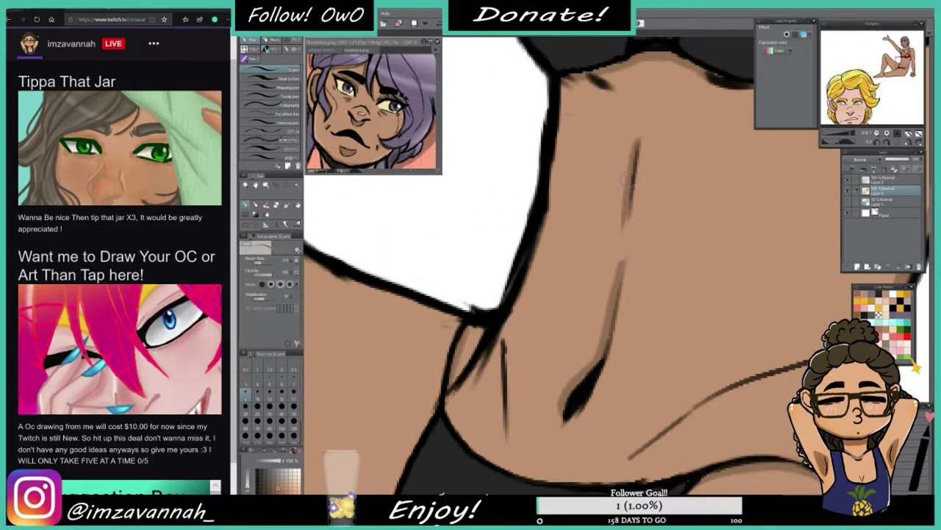
scroll(632, 294, "down", 2)
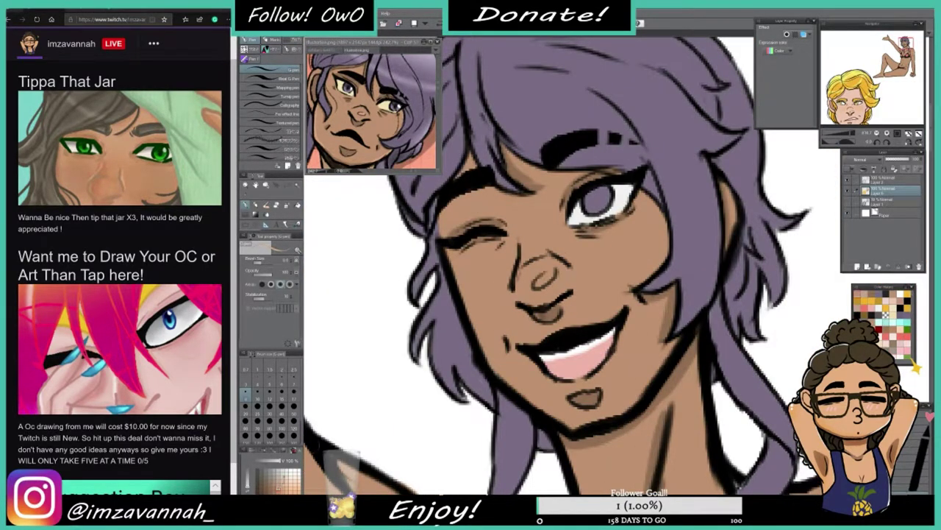
Paint pale skin highlights on the figure's nose and along the edge of the cheek and jaw.
left_click_drag(475, 280, 475, 299)
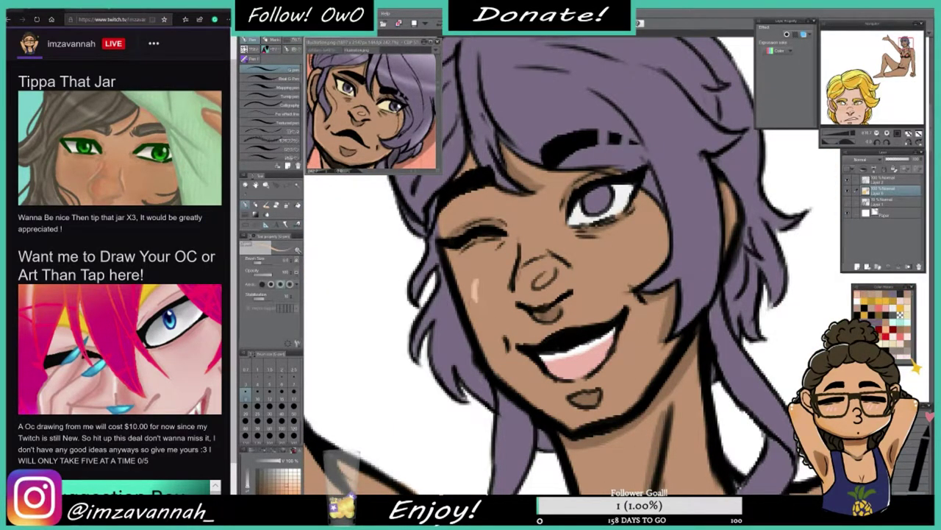
left_click_drag(514, 246, 512, 282)
left_click_drag(549, 244, 571, 264)
left_click_drag(633, 294, 625, 291)
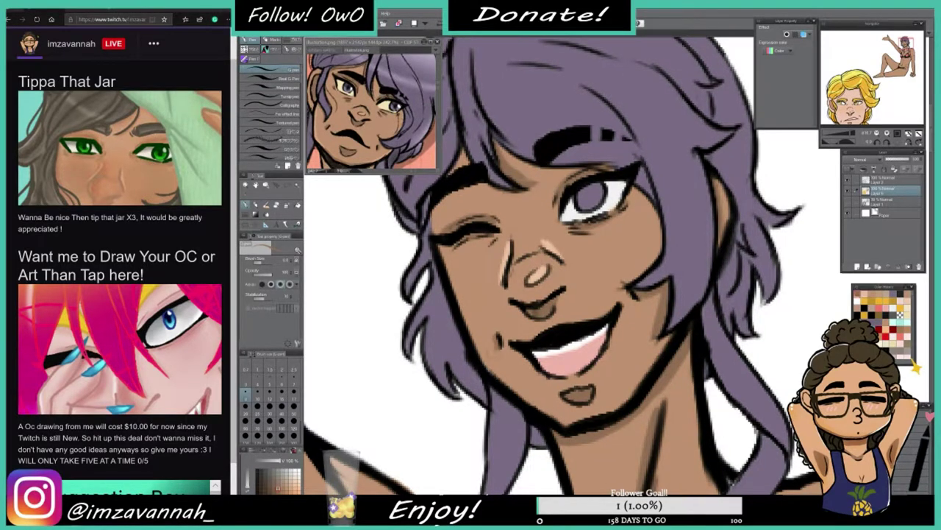
key("shift+space")
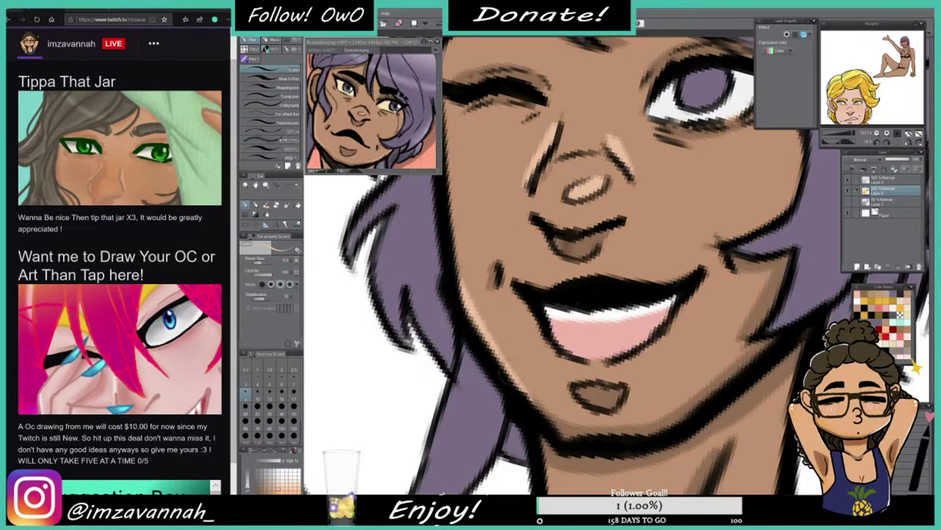
Add pale highlights along the edges of the raised arm and the upper edge of the folded leg's thigh.
key("shift+space")
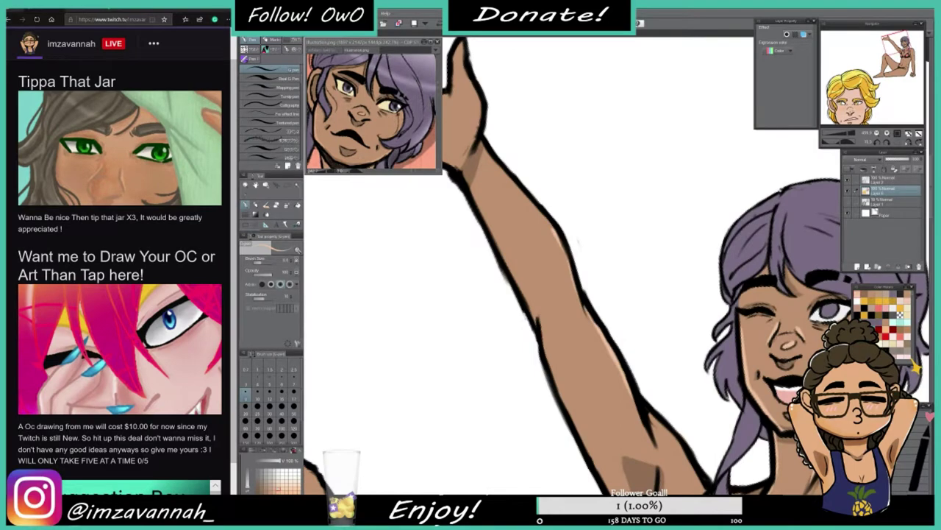
key("shift+space")
key("shift+space")
key("shift+space")
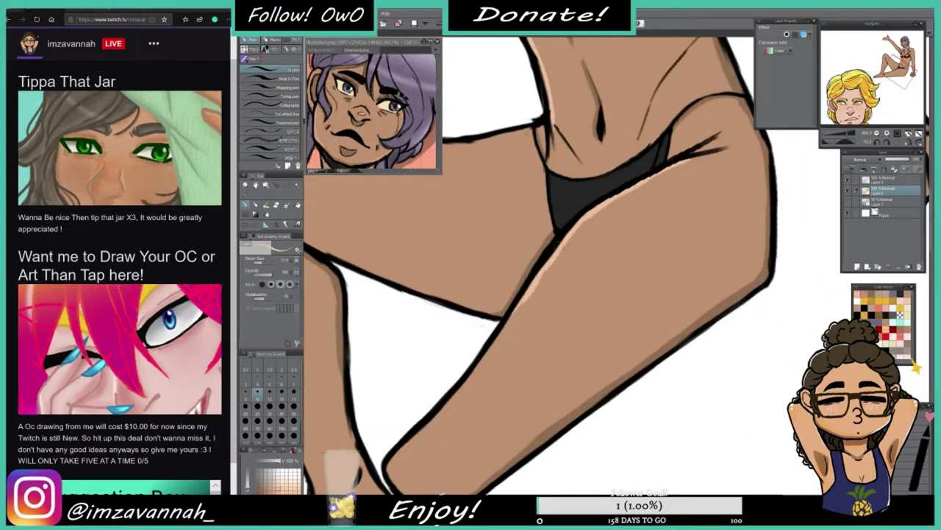
Paint pale highlights along the raised leg's thigh and shin and across the top of the foot.
key("shift+space")
key("shift+space")
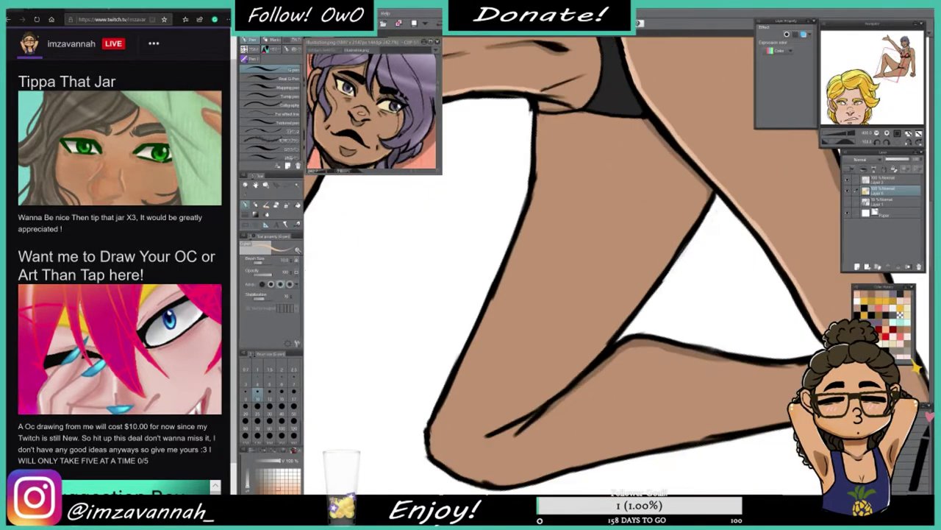
key("shift+space")
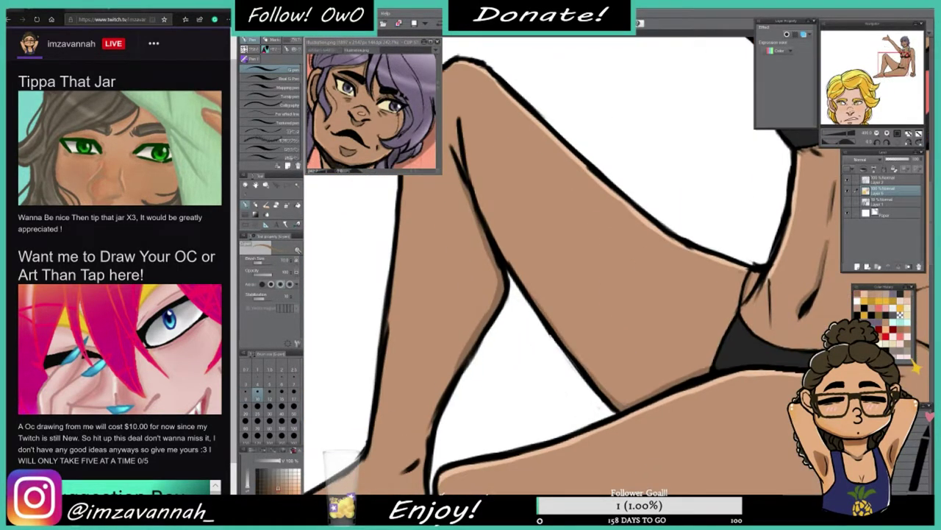
key("shift+space")
key("shift+space")
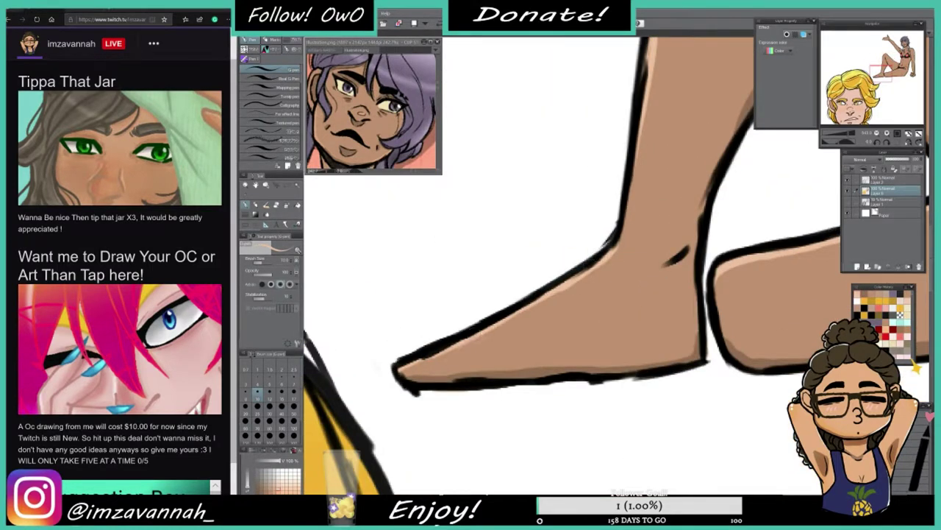
key("shift+space")
key("shift+space")
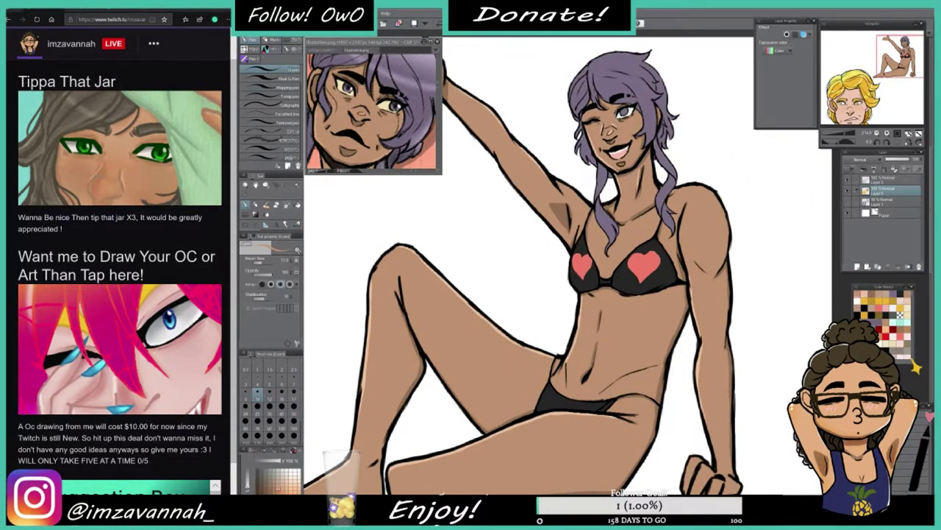
Airbrush soft dark brown shadows onto the figure's cheeks and shoulder using the Shadow airbrush.
key("b")
left_click_drag(691, 217, 717, 187)
left_click_drag(401, 492, 765, 316)
key("bracketleft")
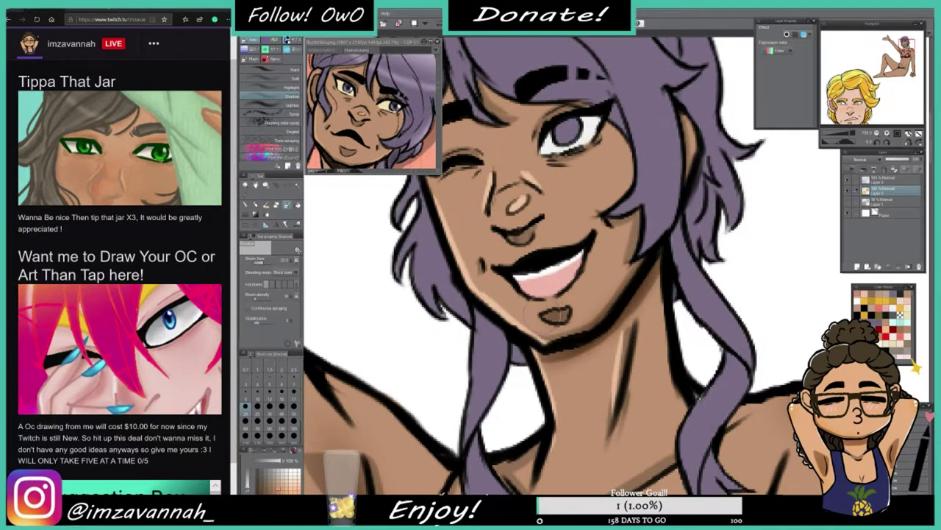
left_click_drag(456, 173, 486, 203)
left_click_drag(573, 151, 606, 180)
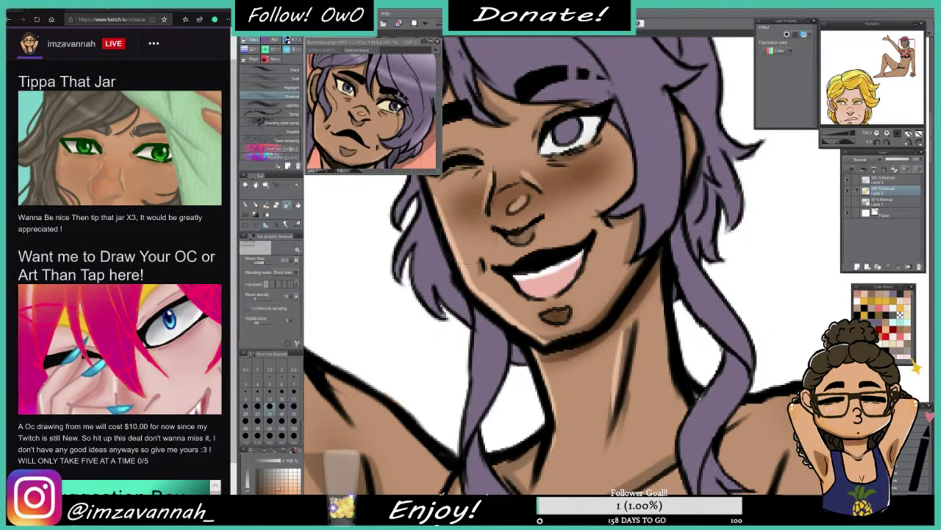
scroll(508, 264, "down", 5)
scroll(508, 265, "up", 5)
Dab small pale highlight spots onto the figure's shoulder and the folded leg's knee with the pen.
key("p")
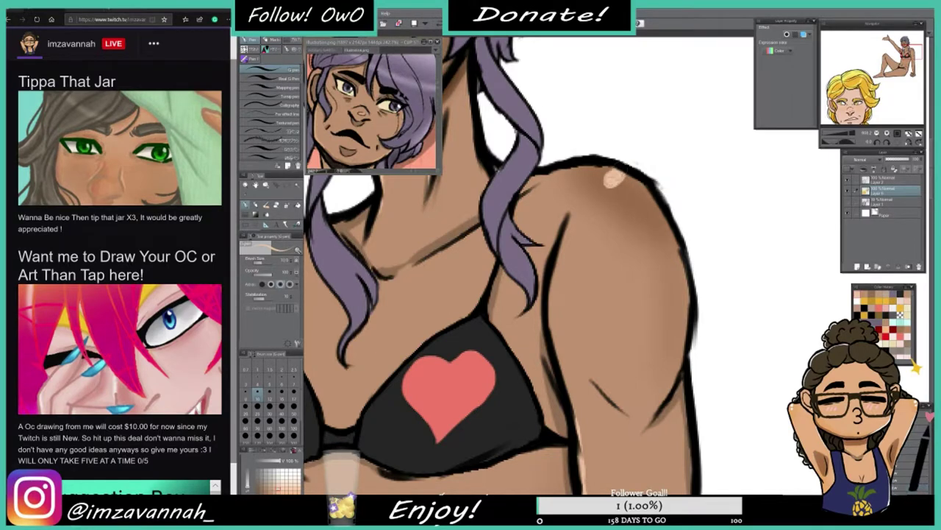
scroll(658, 259, "down", 5)
scroll(658, 258, "up", 6)
scroll(710, 285, "down", 5)
scroll(478, 330, "up", 1)
Airbrush soft brown shadows onto the figure's lower belly and upper thighs.
key("b")
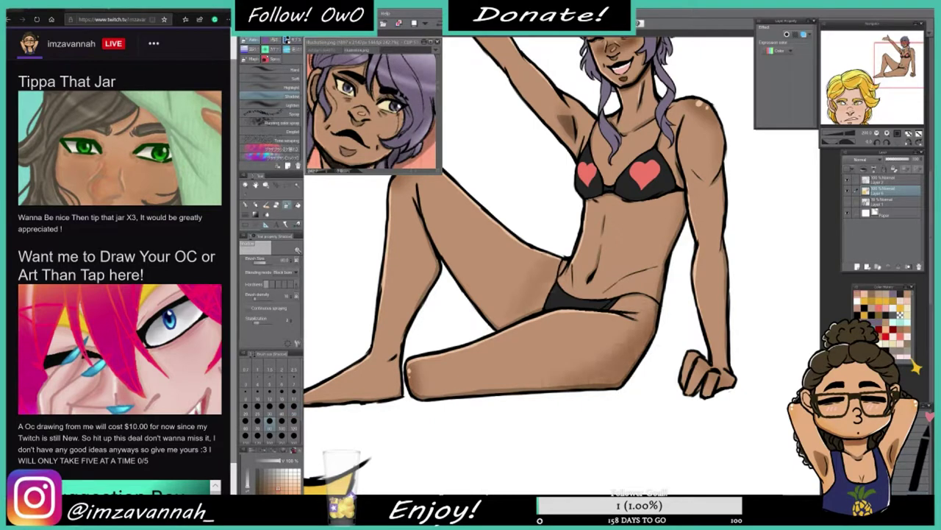
scroll(524, 265, "up", 2)
scroll(673, 355, "up", 5)
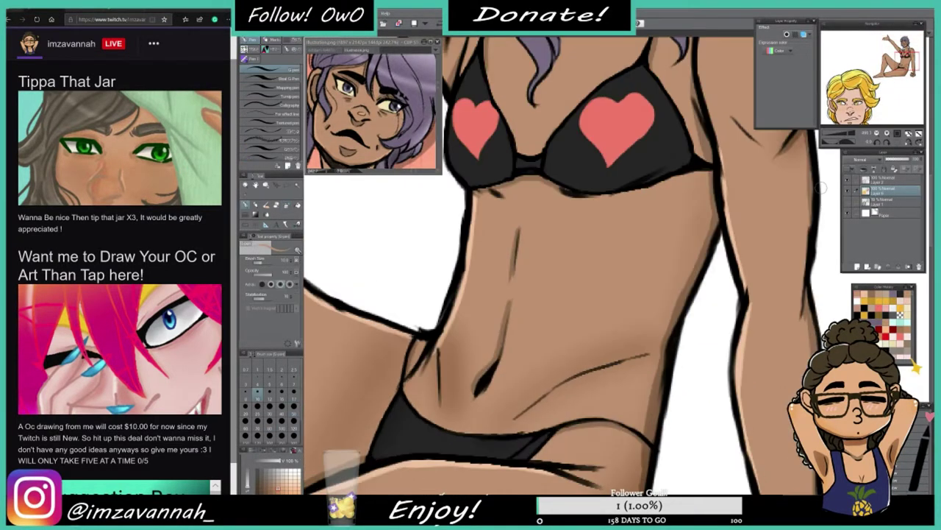
Paint grey and white shine along the bikini top's edges and a white highlight on the folded leg's knee.
key("p")
scroll(549, 389, "down", 7)
scroll(645, 326, "up", 8)
scroll(463, 394, "up", 3)
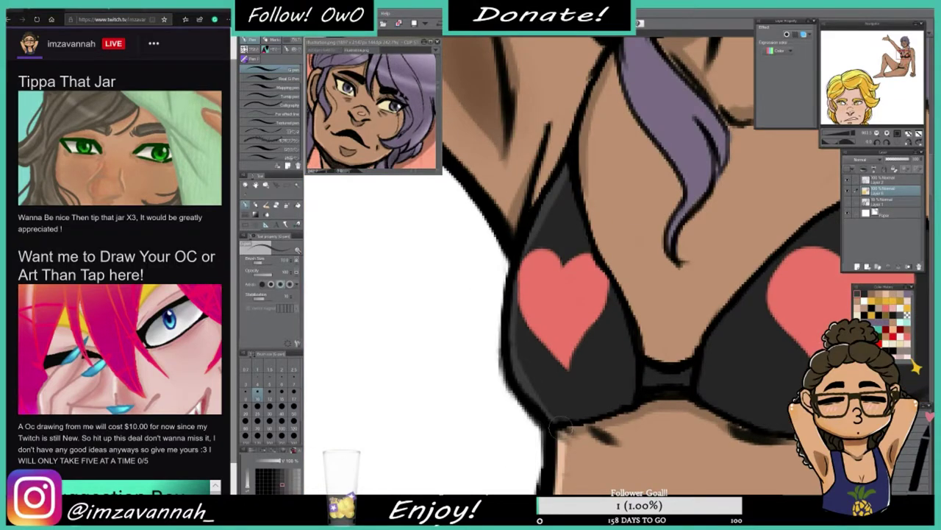
scroll(574, 265, "down", 3)
scroll(529, 294, "up", 6)
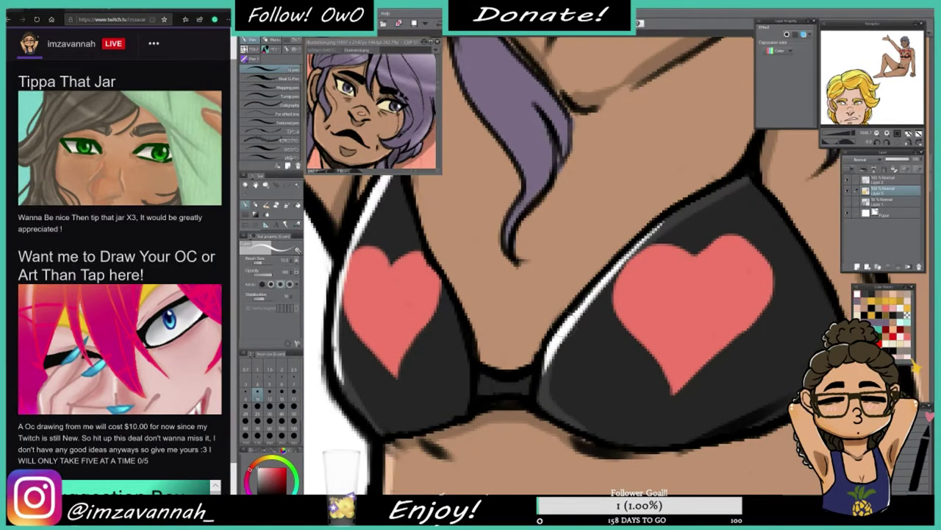
scroll(529, 295, "up", 10)
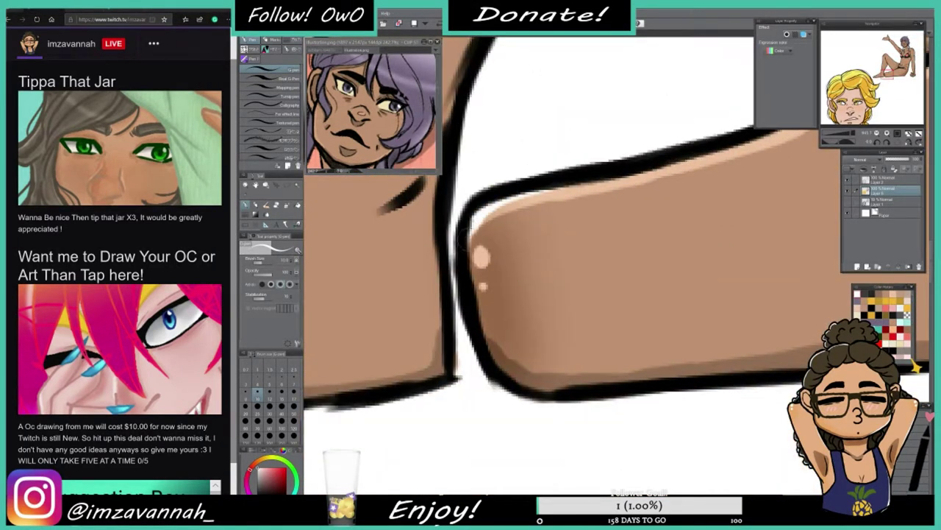
Paint thin pale rim highlights inside the outlines of the figure's supporting arm and face with the pen.
scroll(558, 433, "down", 5)
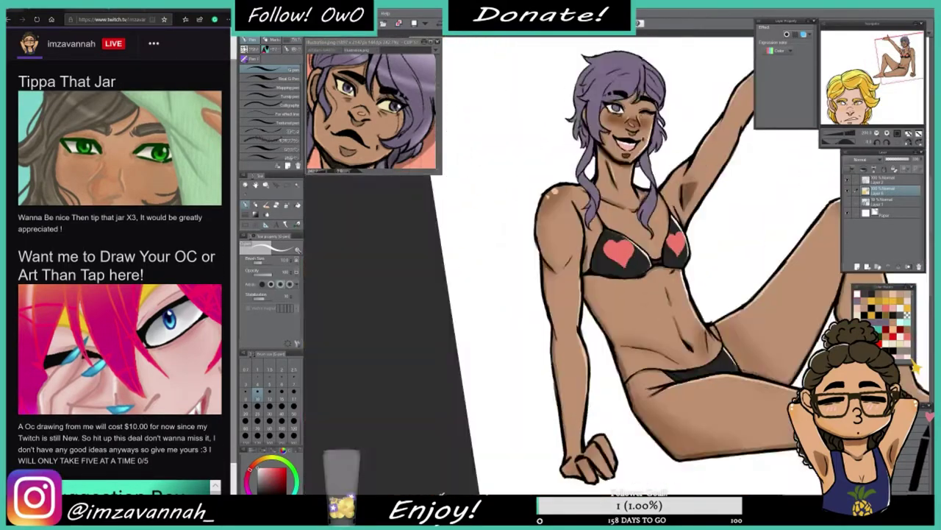
scroll(559, 434, "up", 6)
scroll(573, 266, "down", 5)
scroll(574, 265, "up", 5)
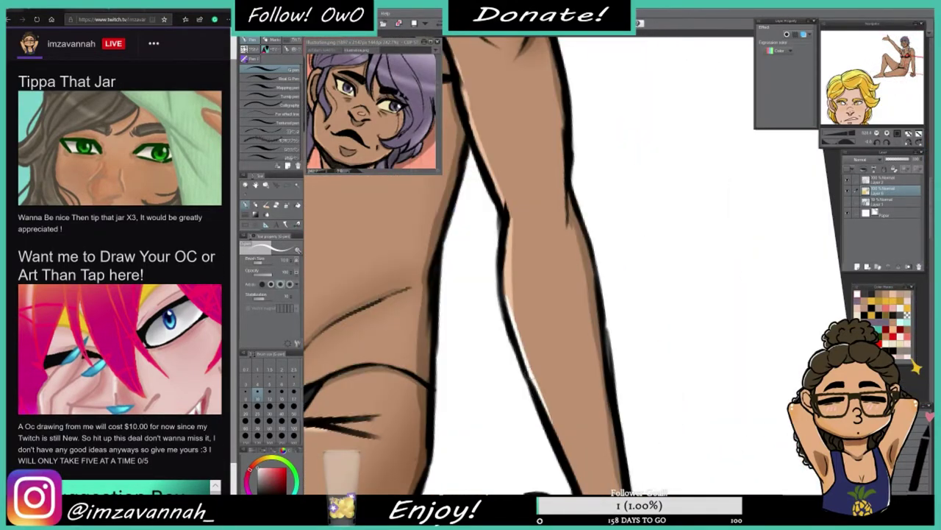
scroll(574, 265, "down", 5)
scroll(573, 266, "up", 5)
scroll(574, 266, "down", 5)
scroll(574, 266, "up", 5)
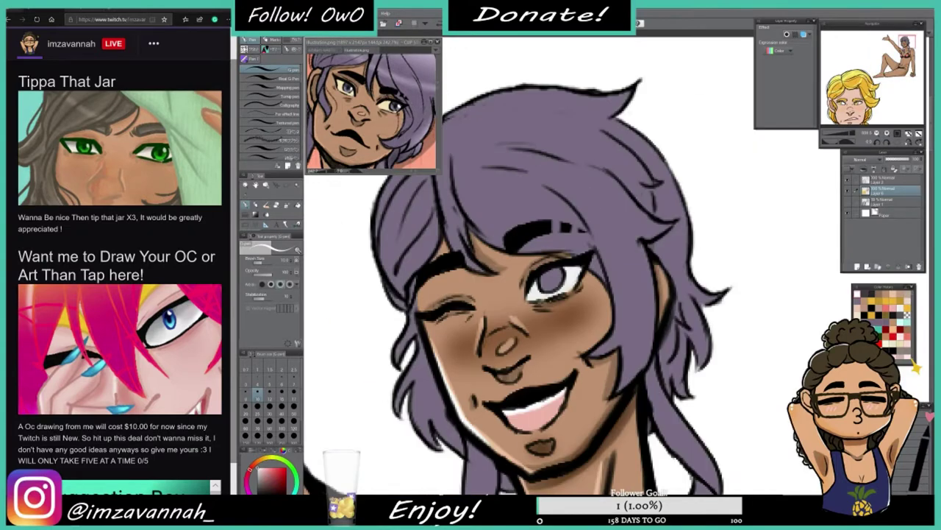
Airbrush curved light shine bands across the crown and fringe of the figure's purple hair using the Highlight airbrush.
scroll(574, 266, "down", 2)
key("b")
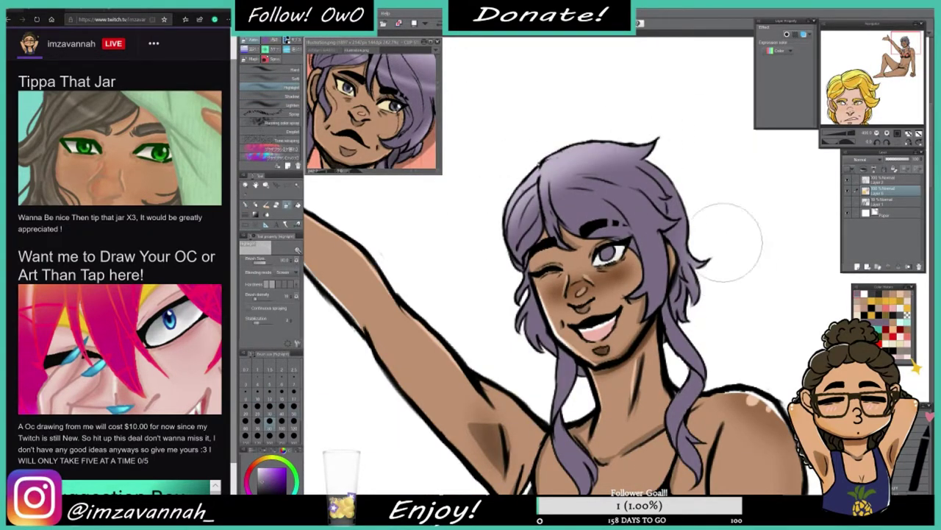
left_click_drag(566, 213, 633, 155)
left_click_drag(625, 235, 673, 187)
scroll(627, 184, "down", 1)
scroll(627, 184, "up", 2)
Airbrush darker purple shadows onto the lower hair tips and long side strands using the Shadow airbrush.
left_click(270, 96)
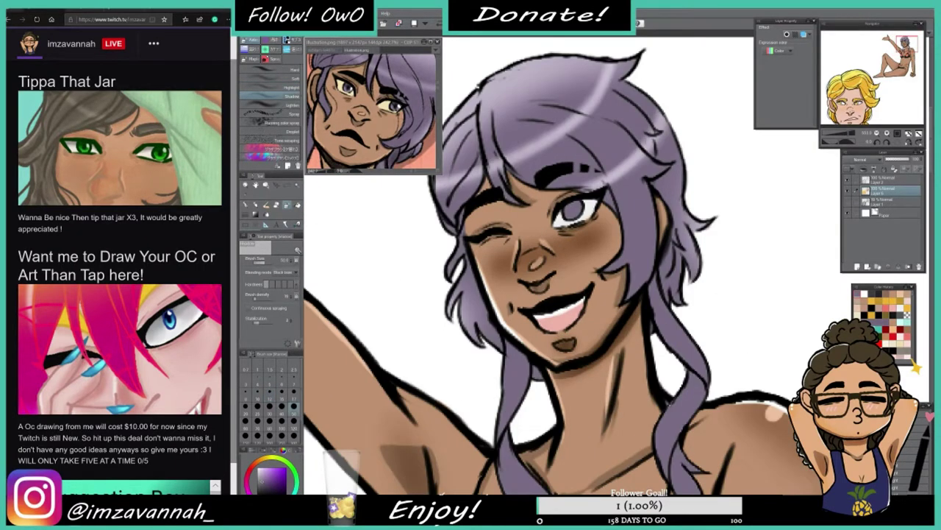
mouse_move(460, 320)
left_mouse_down()
mouse_move(514, 390)
mouse_move(525, 389)
left_mouse_up()
left_click_drag(699, 239, 662, 320)
left_click_drag(676, 254, 655, 324)
scroll(558, 265, "down", 3)
left_click_drag(563, 312, 544, 400)
left_click_drag(728, 287, 699, 368)
Airbrush a soft highlight onto the purple hair beside the figure's ear using the Highlight airbrush.
left_click(271, 87)
left_click_drag(740, 202, 720, 268)
scroll(574, 265, "up", 3)
Paint thin white rim highlights along the edges of the purple hair and its long side strands with the pen.
key("p")
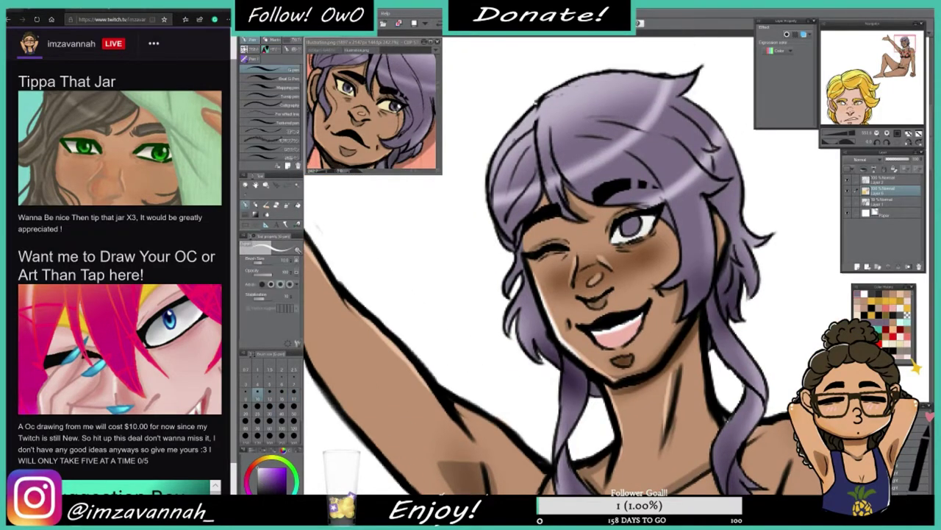
scroll(574, 264, "up", 2)
scroll(574, 265, "down", 5)
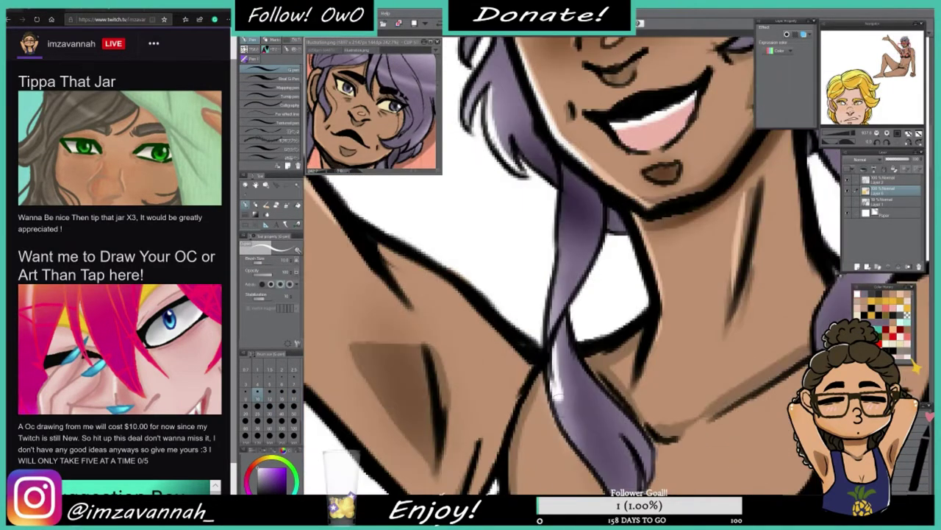
scroll(573, 264, "up", 2)
scroll(602, 247, "down", 3)
scroll(601, 247, "up", 4)
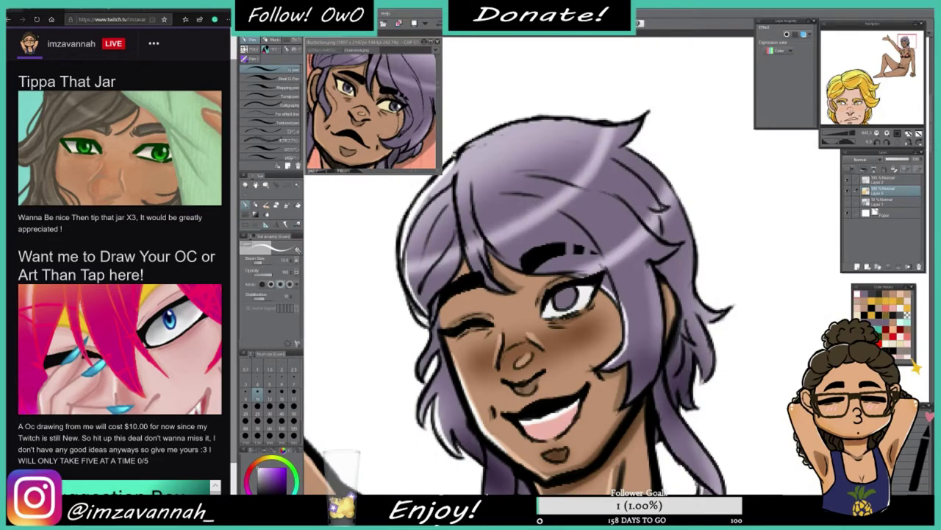
Shade the figure's open purple eye, adding a light glow to the iris and a dark pupil.
scroll(622, 257, "up", 3)
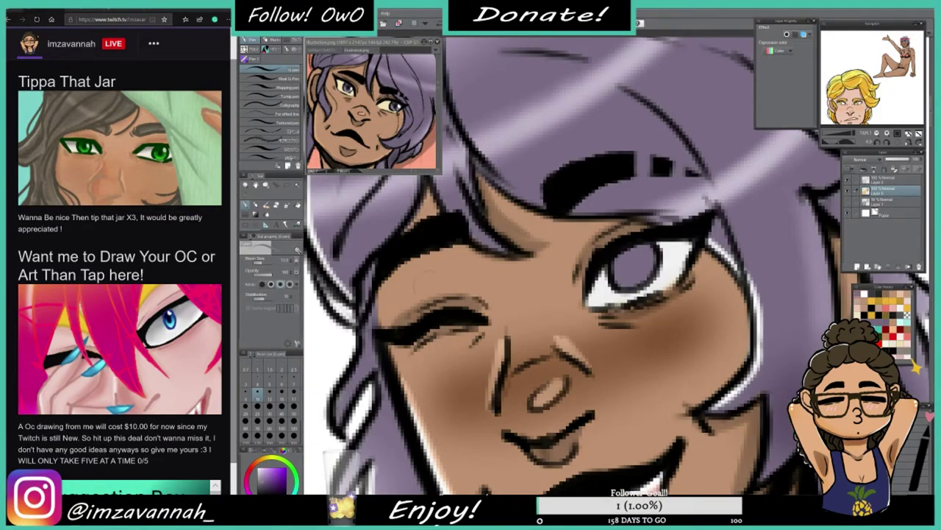
key("b")
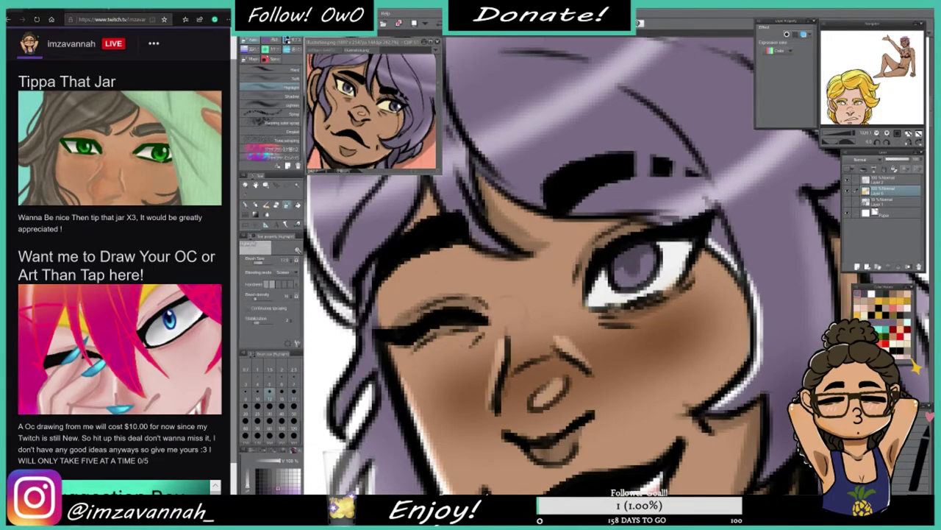
key("p")
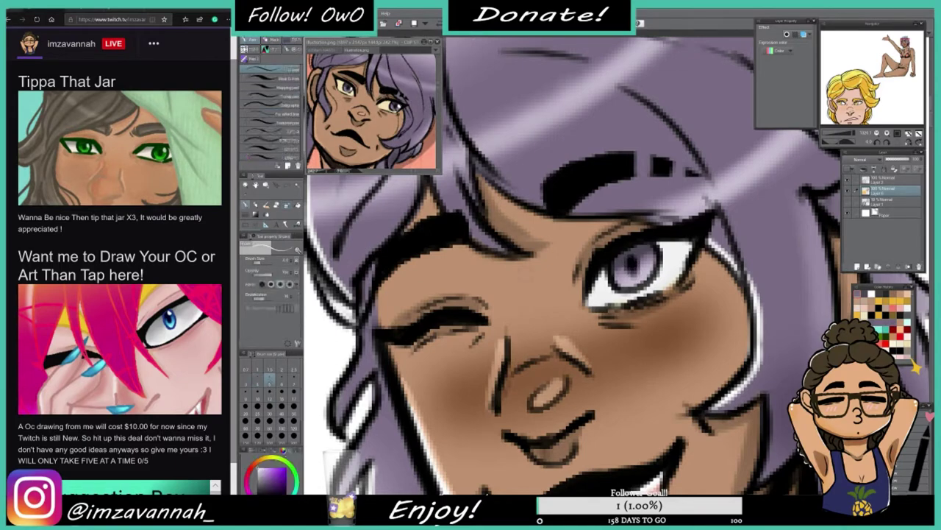
Paint grey shine along the outer edge of the black bikini top's cup and clean it up with the eraser.
scroll(621, 257, "down", 5)
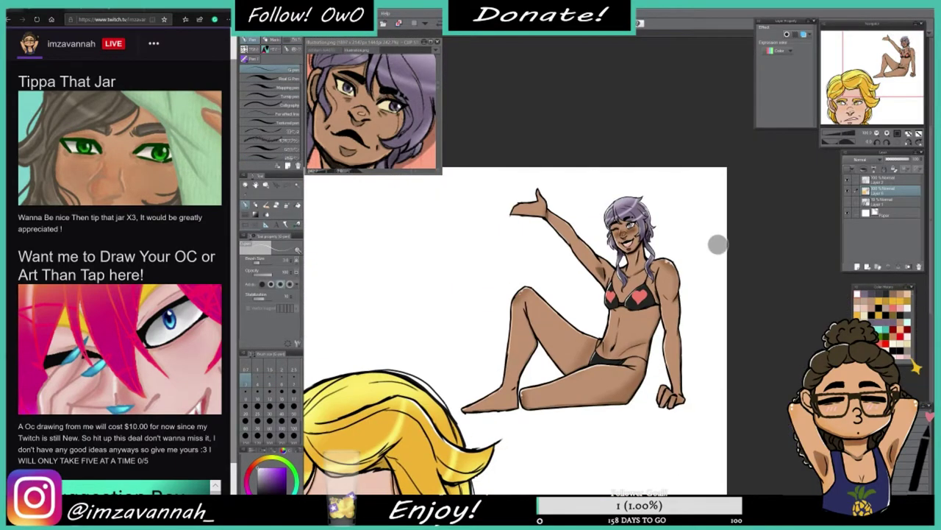
scroll(544, 265, "up", 5)
scroll(618, 265, "up", 2)
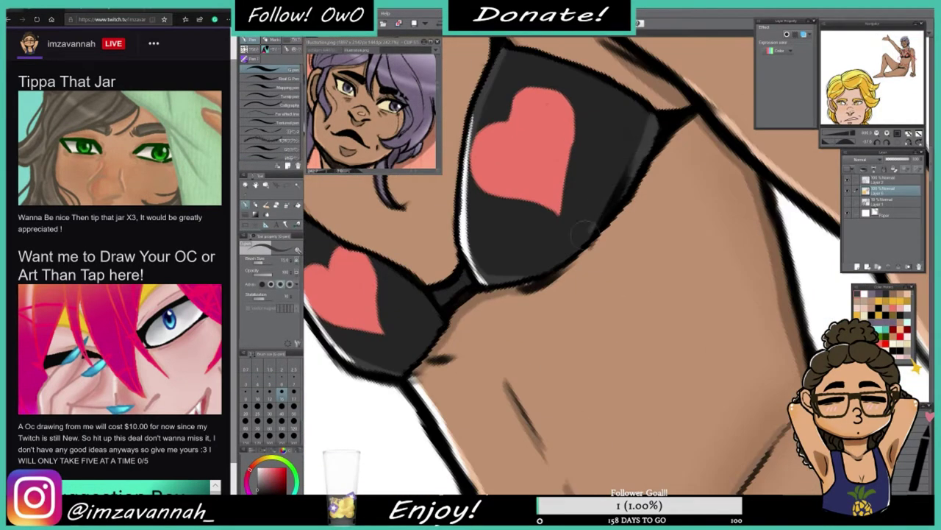
left_click(609, 210, "ctrl+shift")
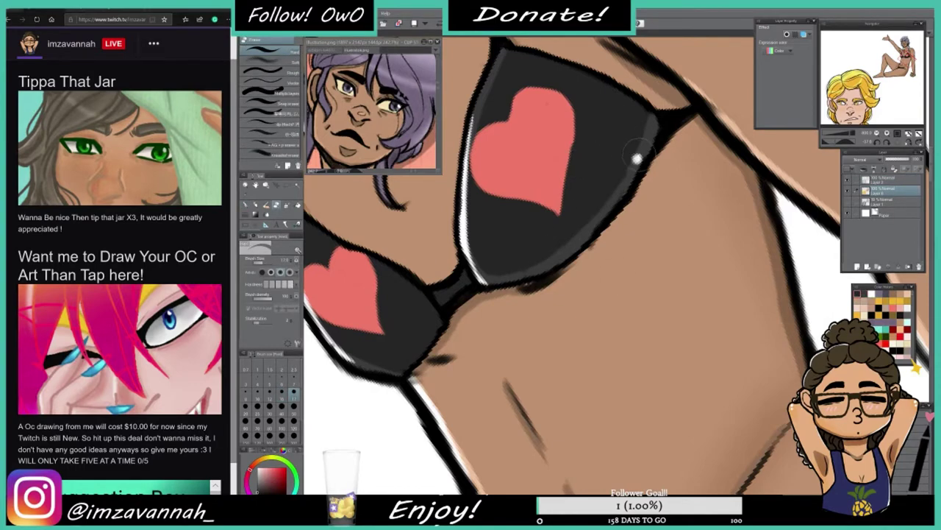
scroll(579, 265, "down", 4)
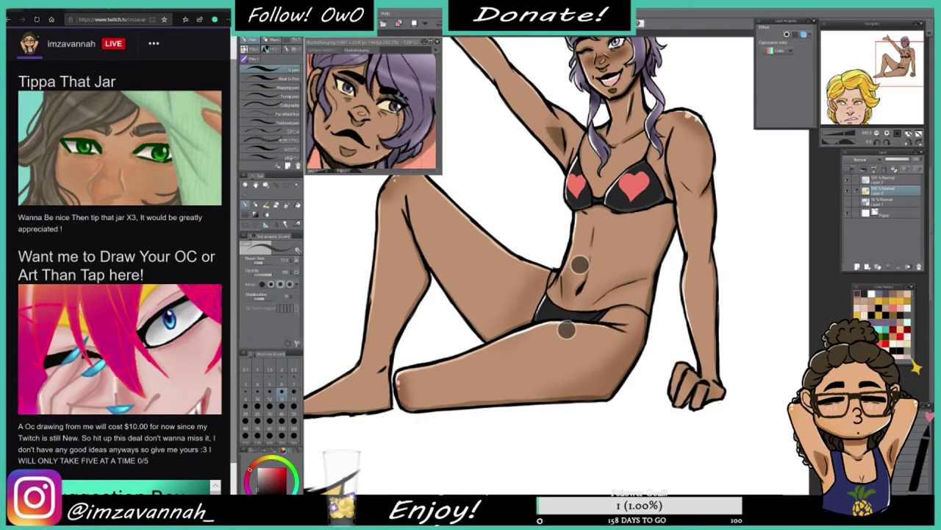
Change the paper layer's background colour from white to a light lavender.
scroll(649, 343, "down", 3)
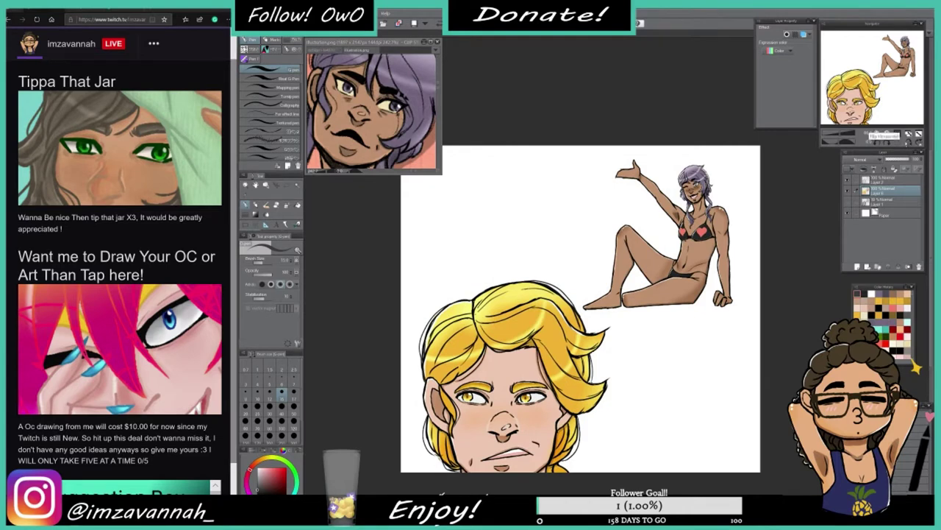
scroll(571, 307, "right", 1)
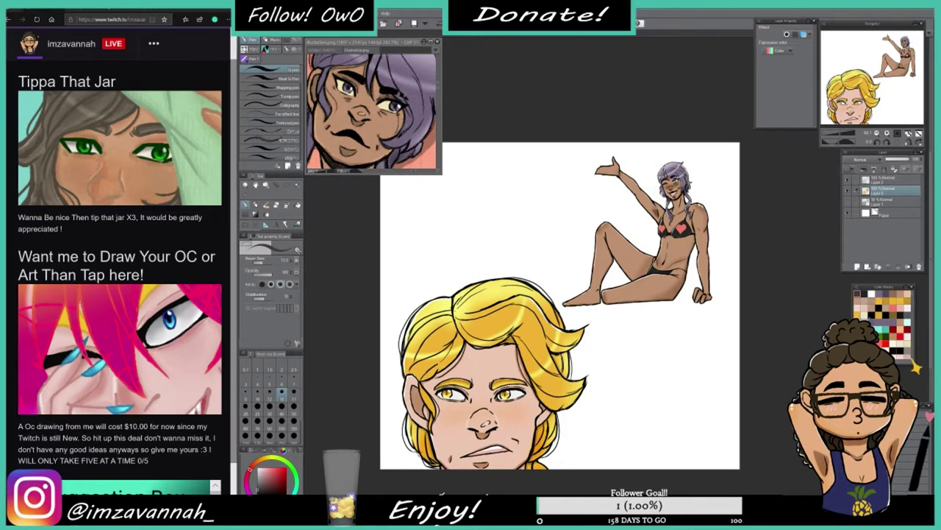
left_click(882, 212)
scroll(581, 294, "down", 2)
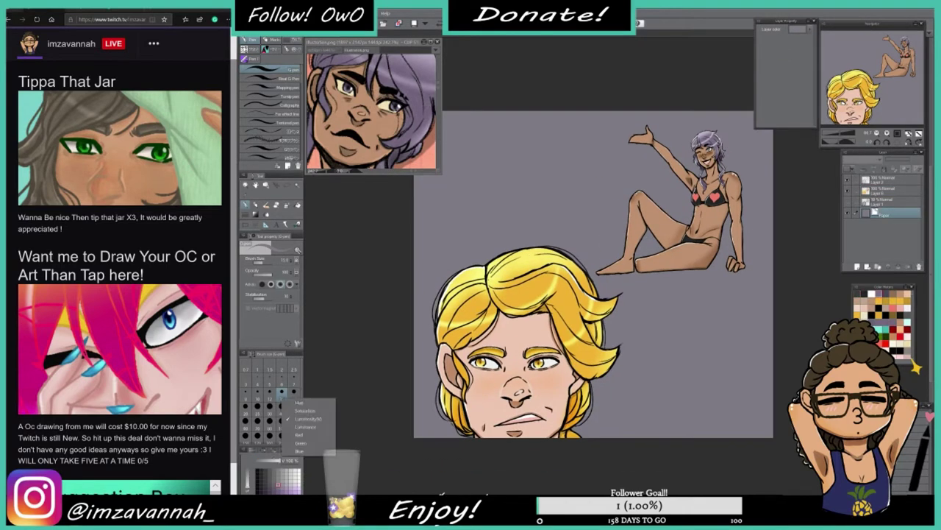
left_click(278, 478)
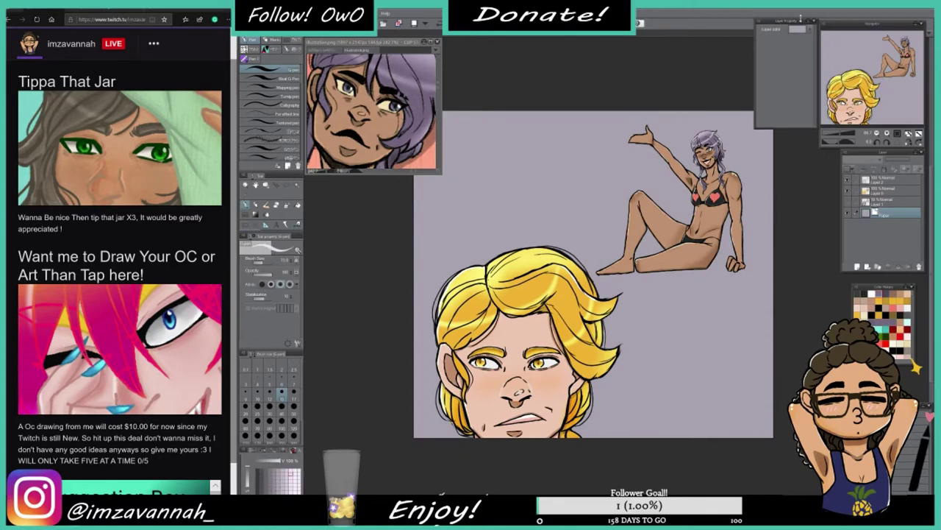
Handwrite "See finished Product on ig Bai" in black pen in the empty area below the seated figure.
scroll(664, 326, "up", 2)
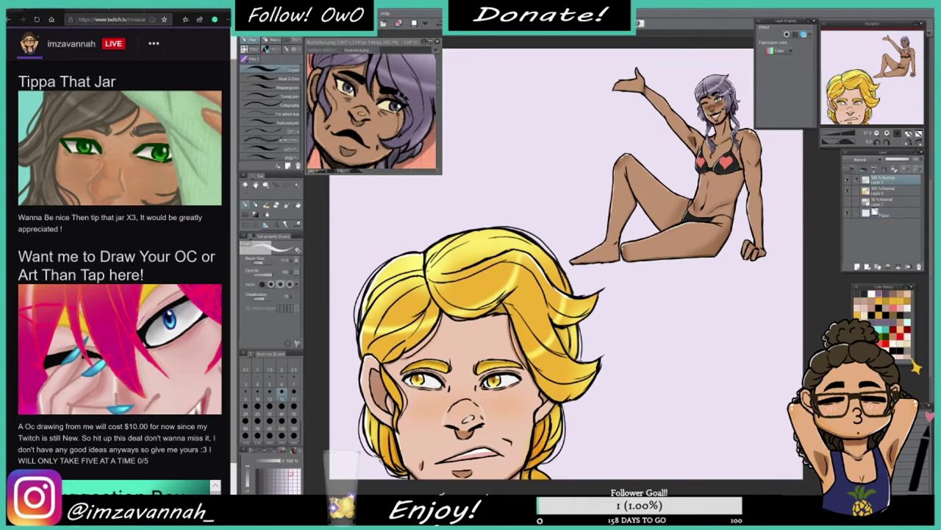
scroll(587, 220, "up", 5)
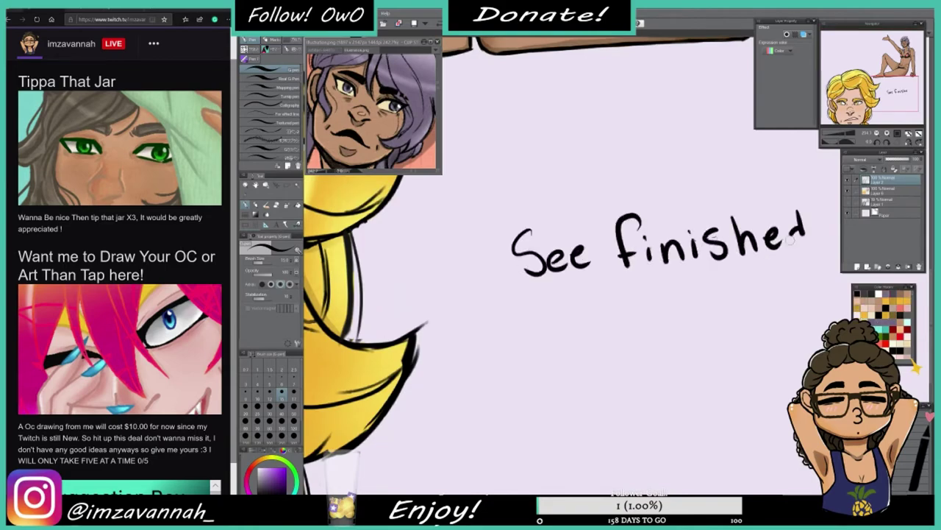
scroll(587, 265, "down", 5)
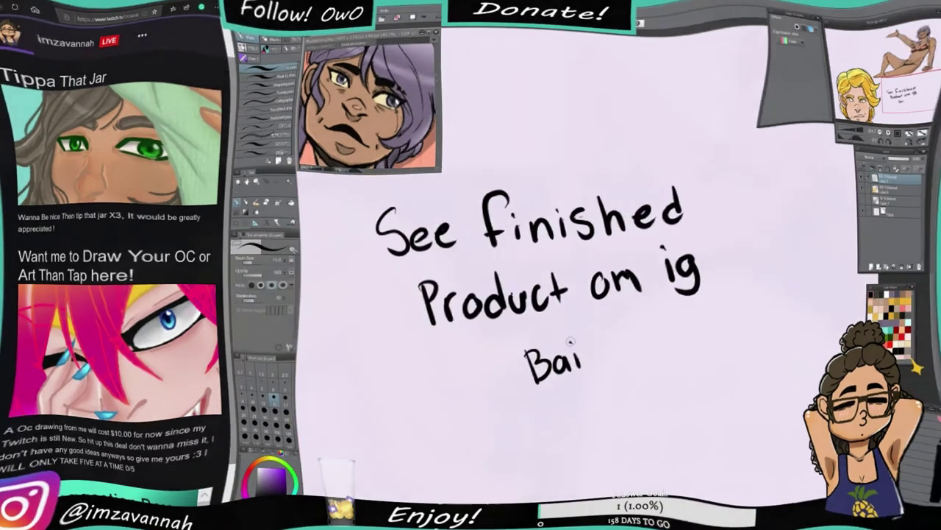